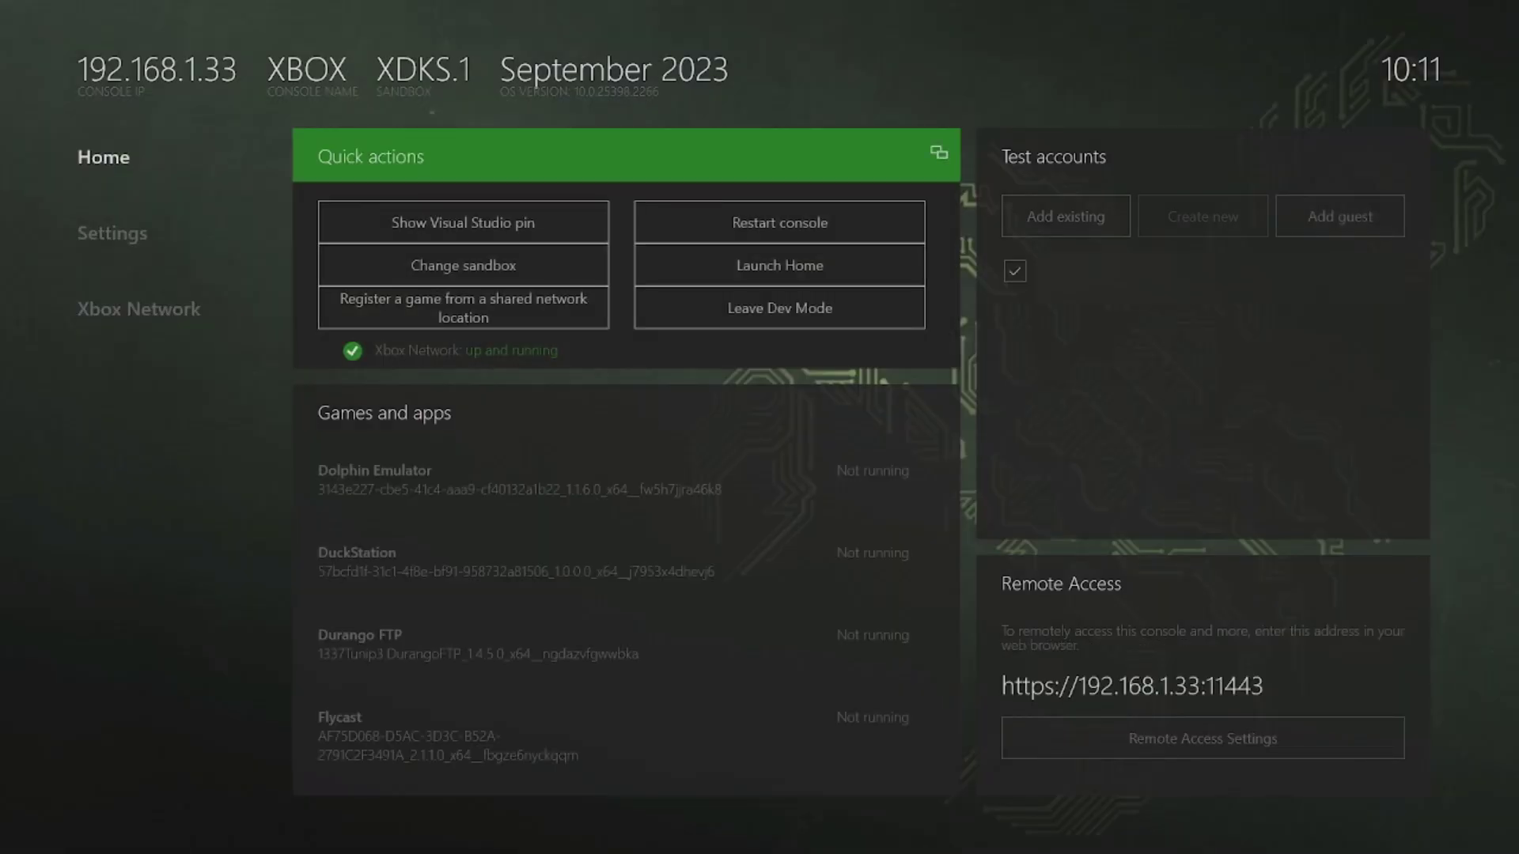
# - Look through the Xbox Dev Home games and apps list, the test accounts and the Remote Access section
pyautogui.press('Down')
pyautogui.press('Down')
pyautogui.press('Down')
pyautogui.press('Down')
pyautogui.press('Down')
pyautogui.press('Down')
pyautogui.press('Down')
pyautogui.press('Down')
pyautogui.press('Down')
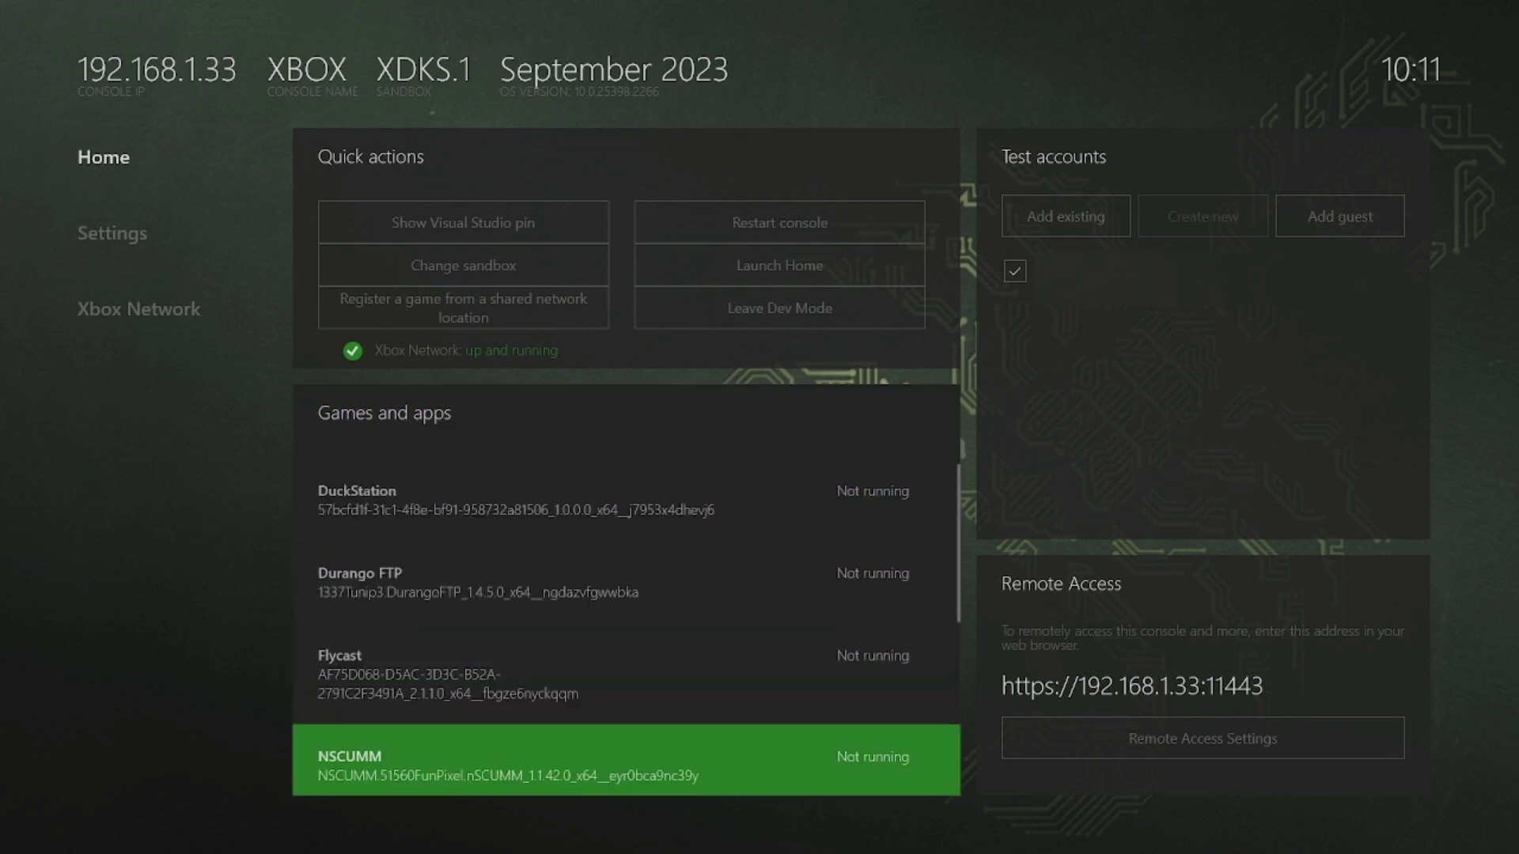
pyautogui.press('Up')
pyautogui.press('Up')
pyautogui.press('Up')
pyautogui.press('Up')
pyautogui.press('Up')
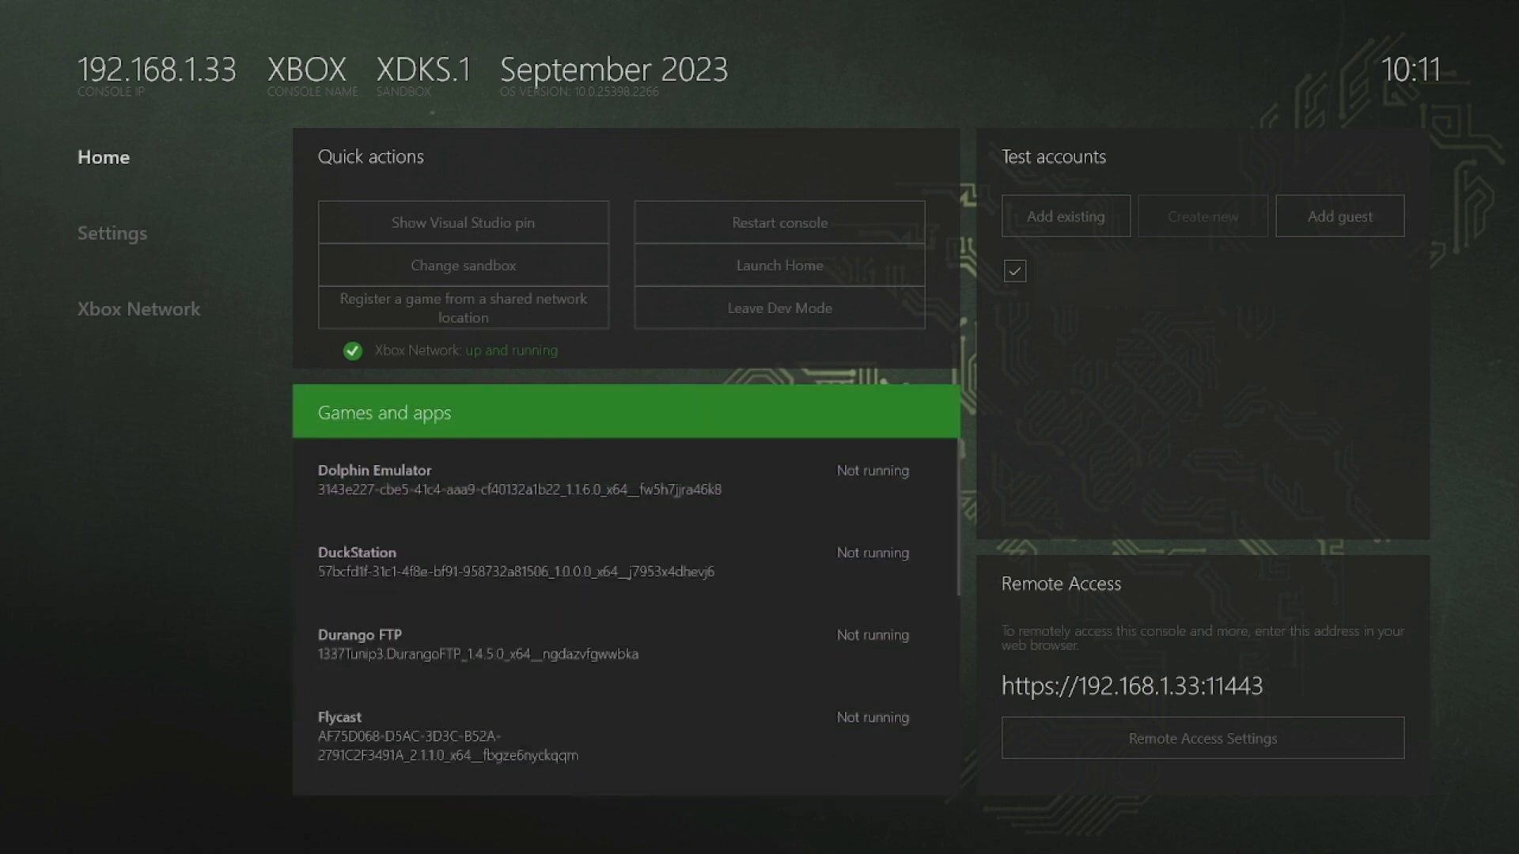
pyautogui.press('Right')
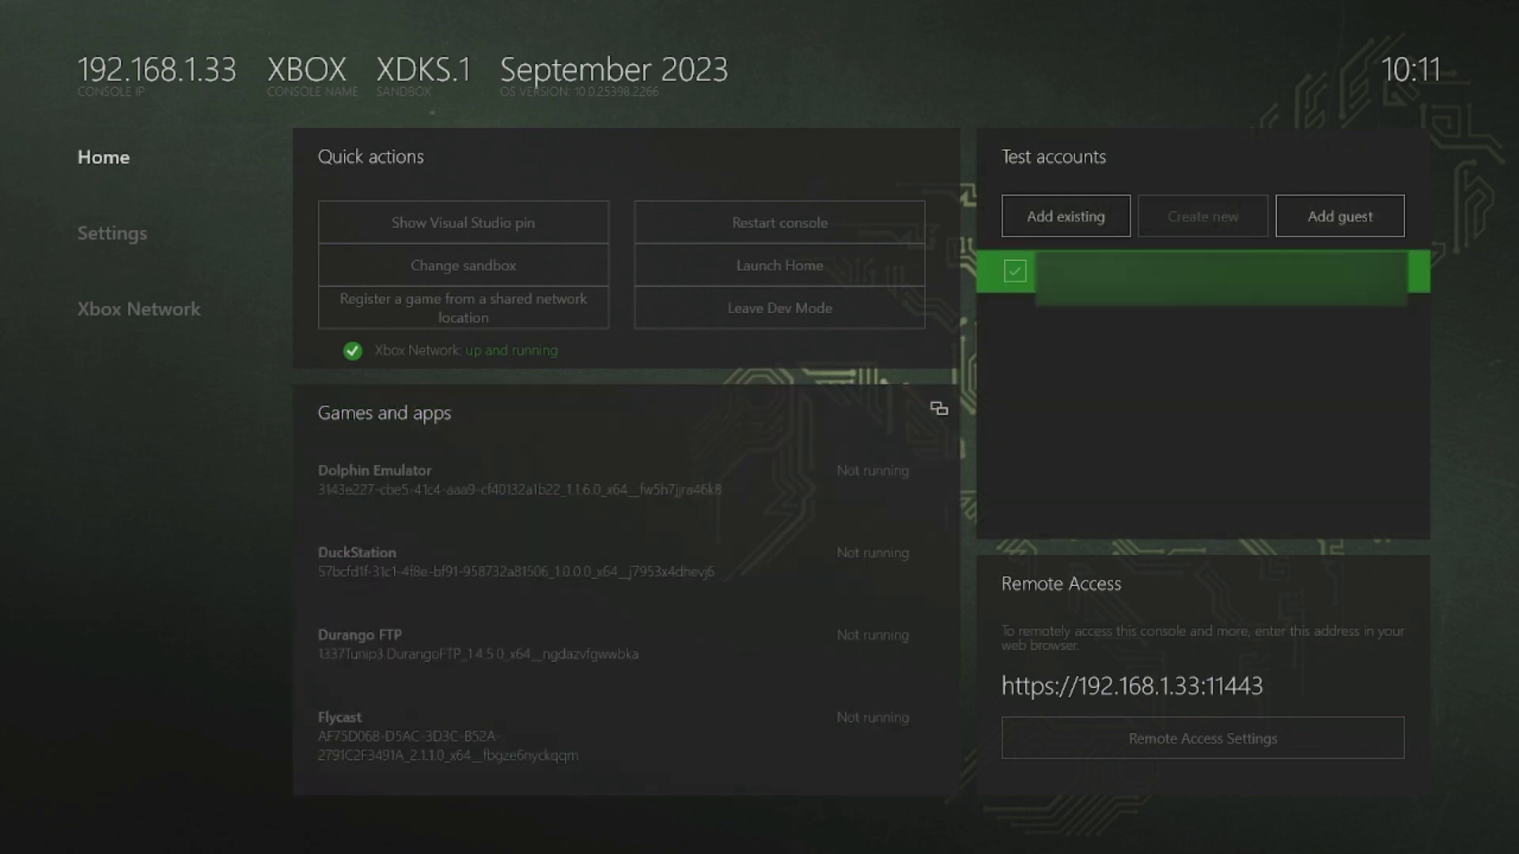
pyautogui.press('Down')
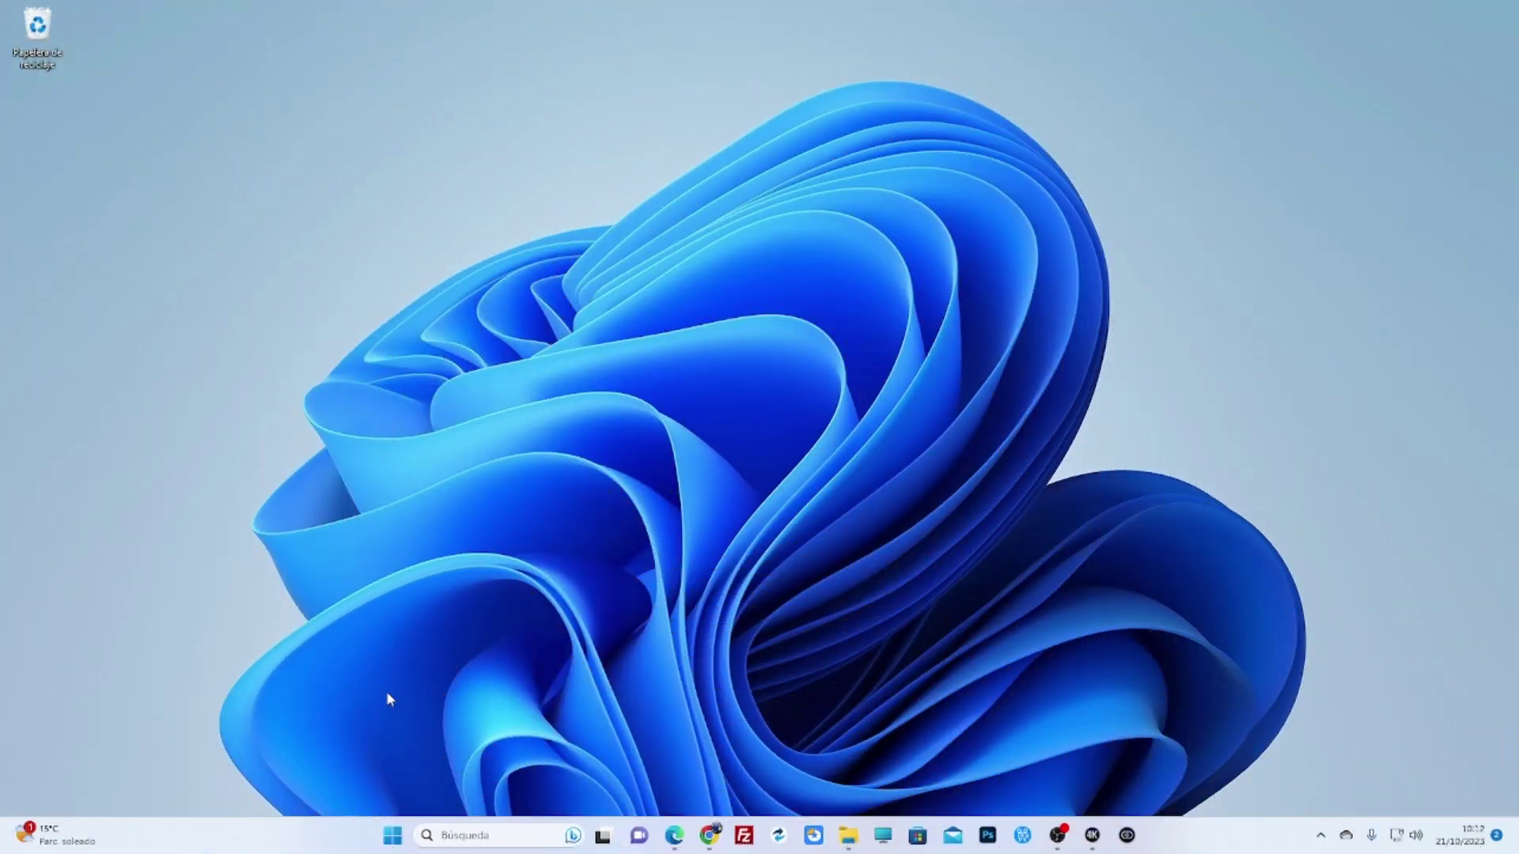
# - Switch to Microsoft Edge and download XBOX SERIES X-S Emulador Nintendo 64.rar from the open MEGA page
pyautogui.moveTo(671, 848)
pyautogui.click(676, 838)
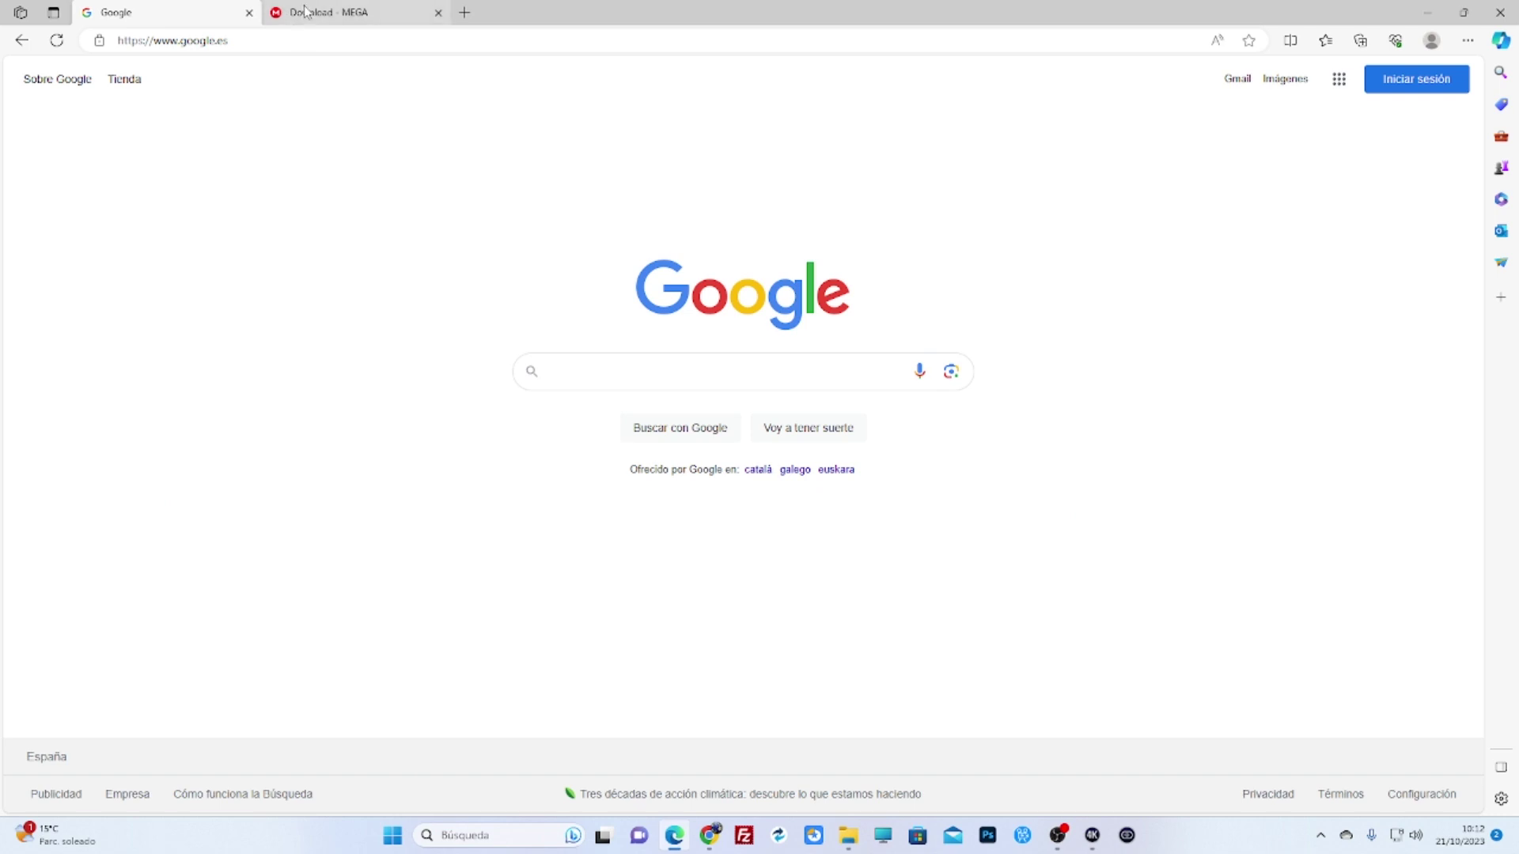
pyautogui.click(305, 11)
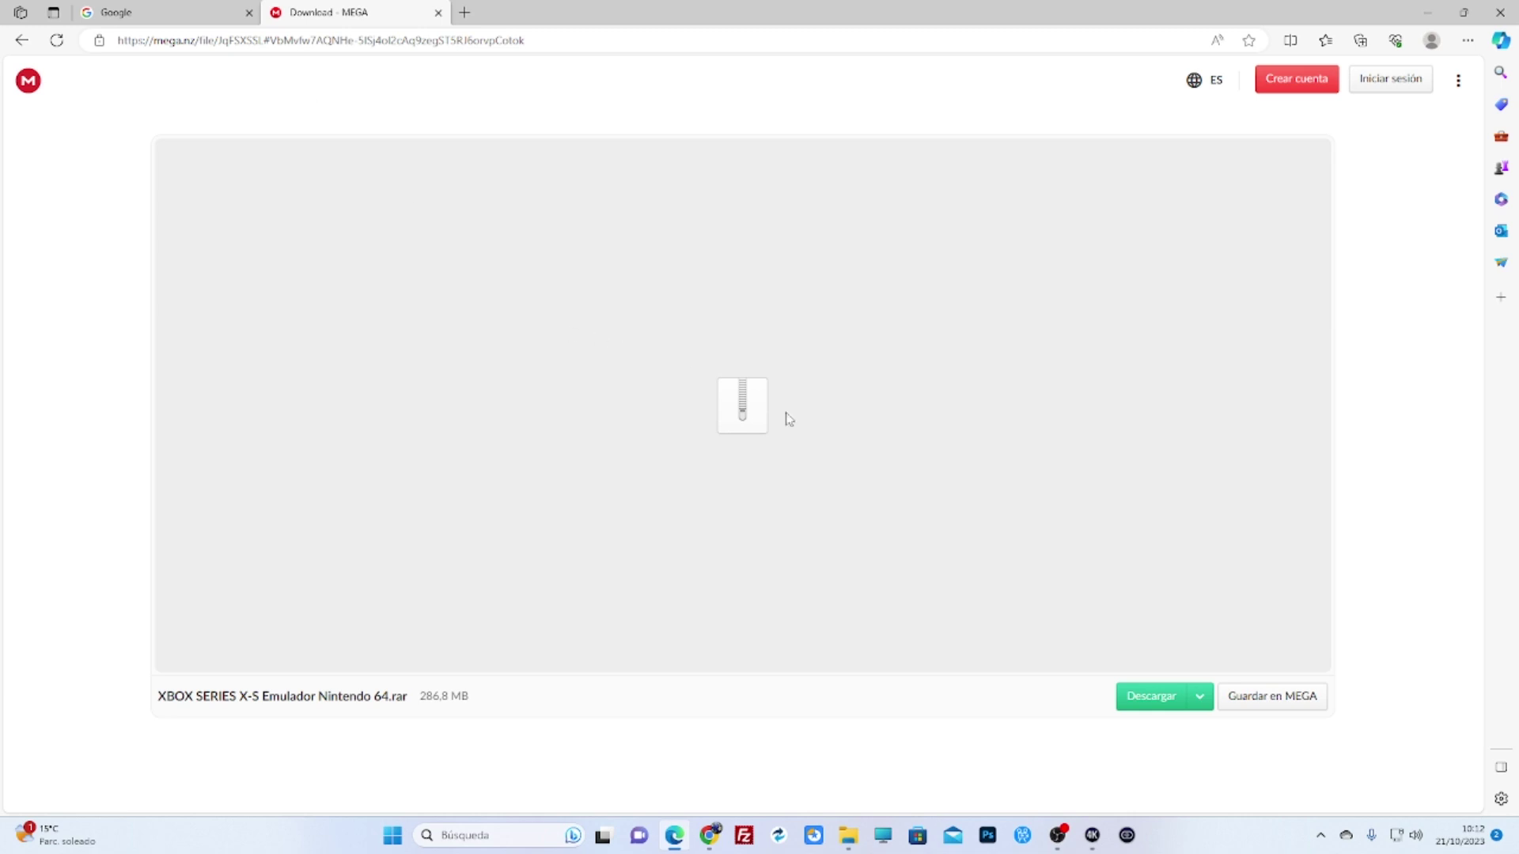
pyautogui.click(1147, 697)
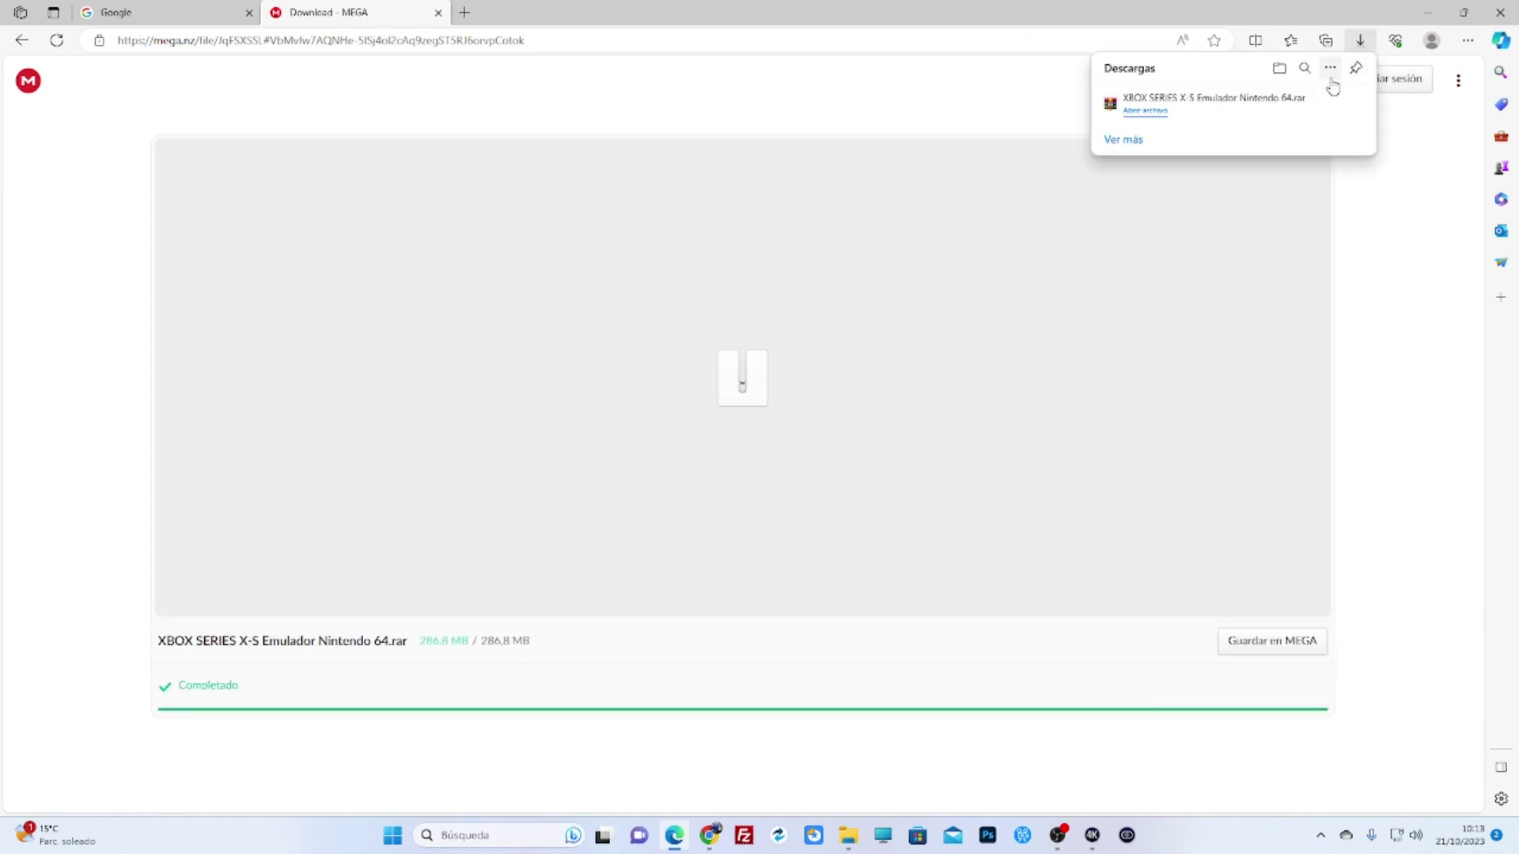
# - Show the downloaded Nintendo 64 emulator archive in its folder and move it to the desktop, closing the Descargas window
pyautogui.click(1278, 70)
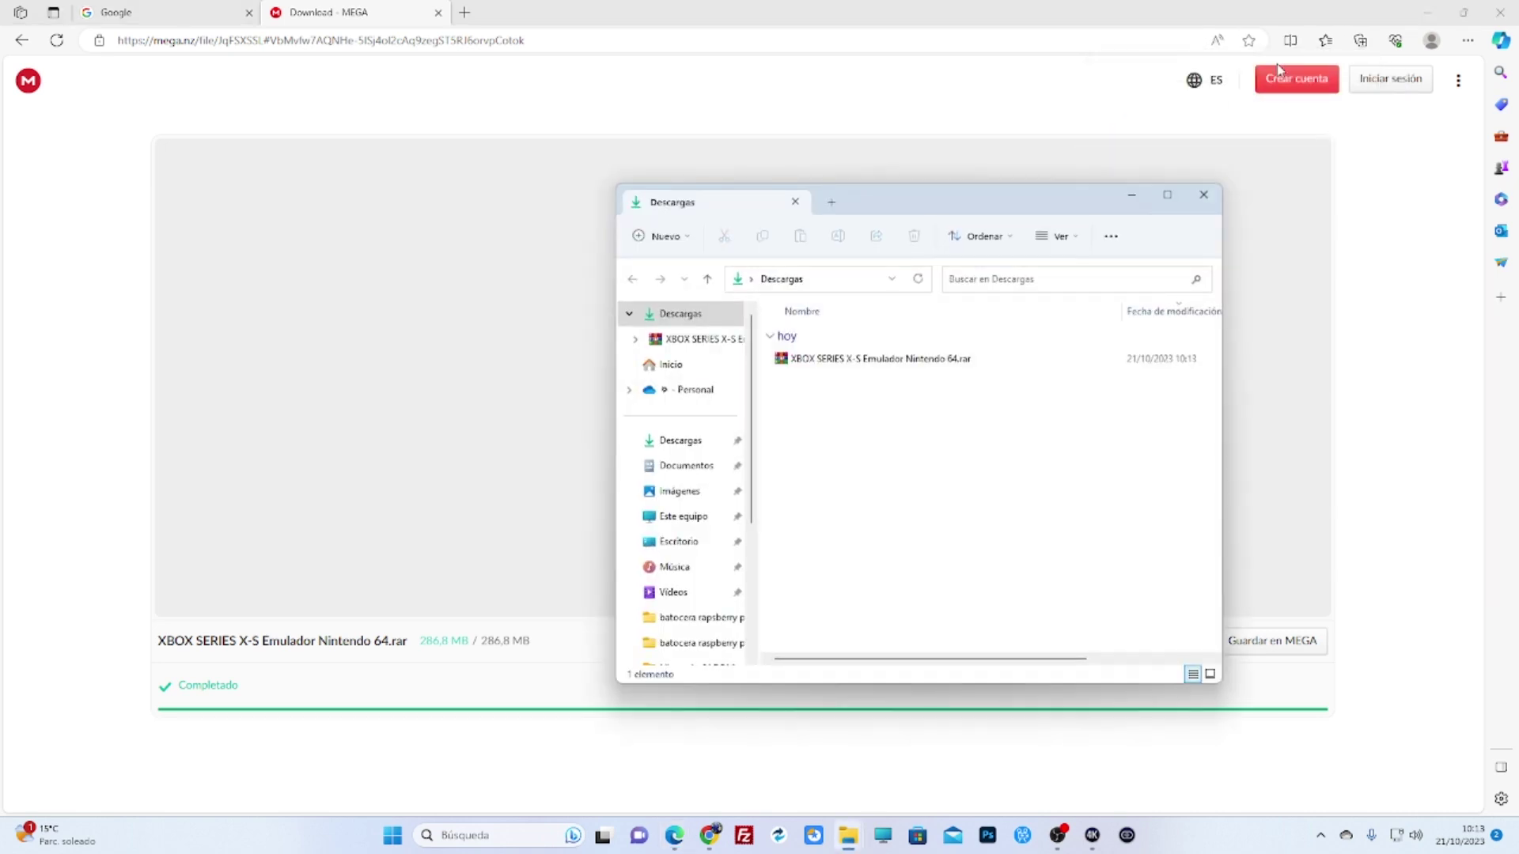
pyautogui.click(1428, 12)
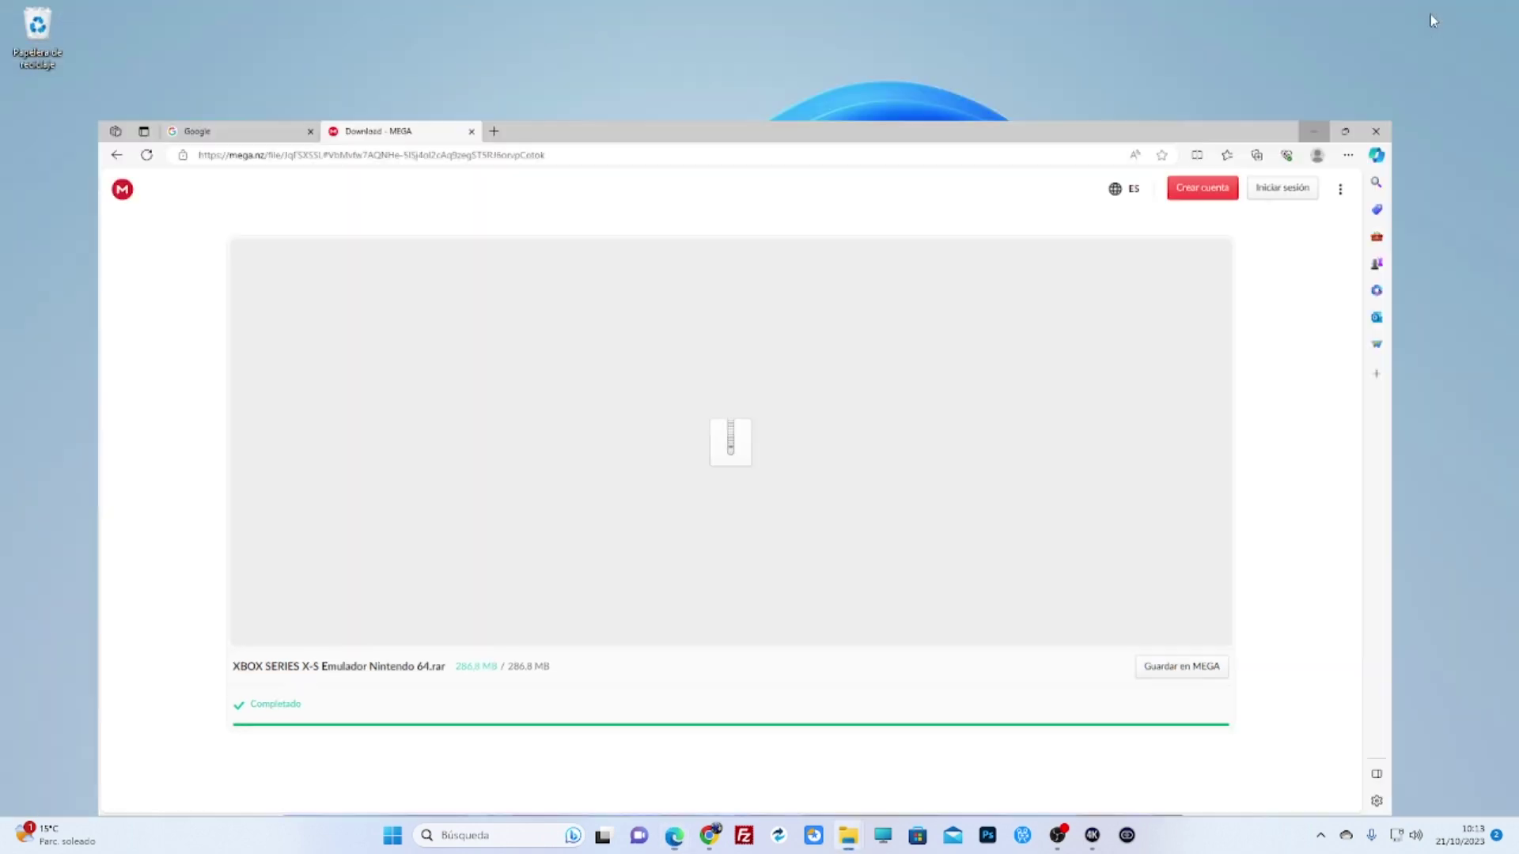
pyautogui.moveTo(904, 361); pyautogui.dragTo(160, 70)
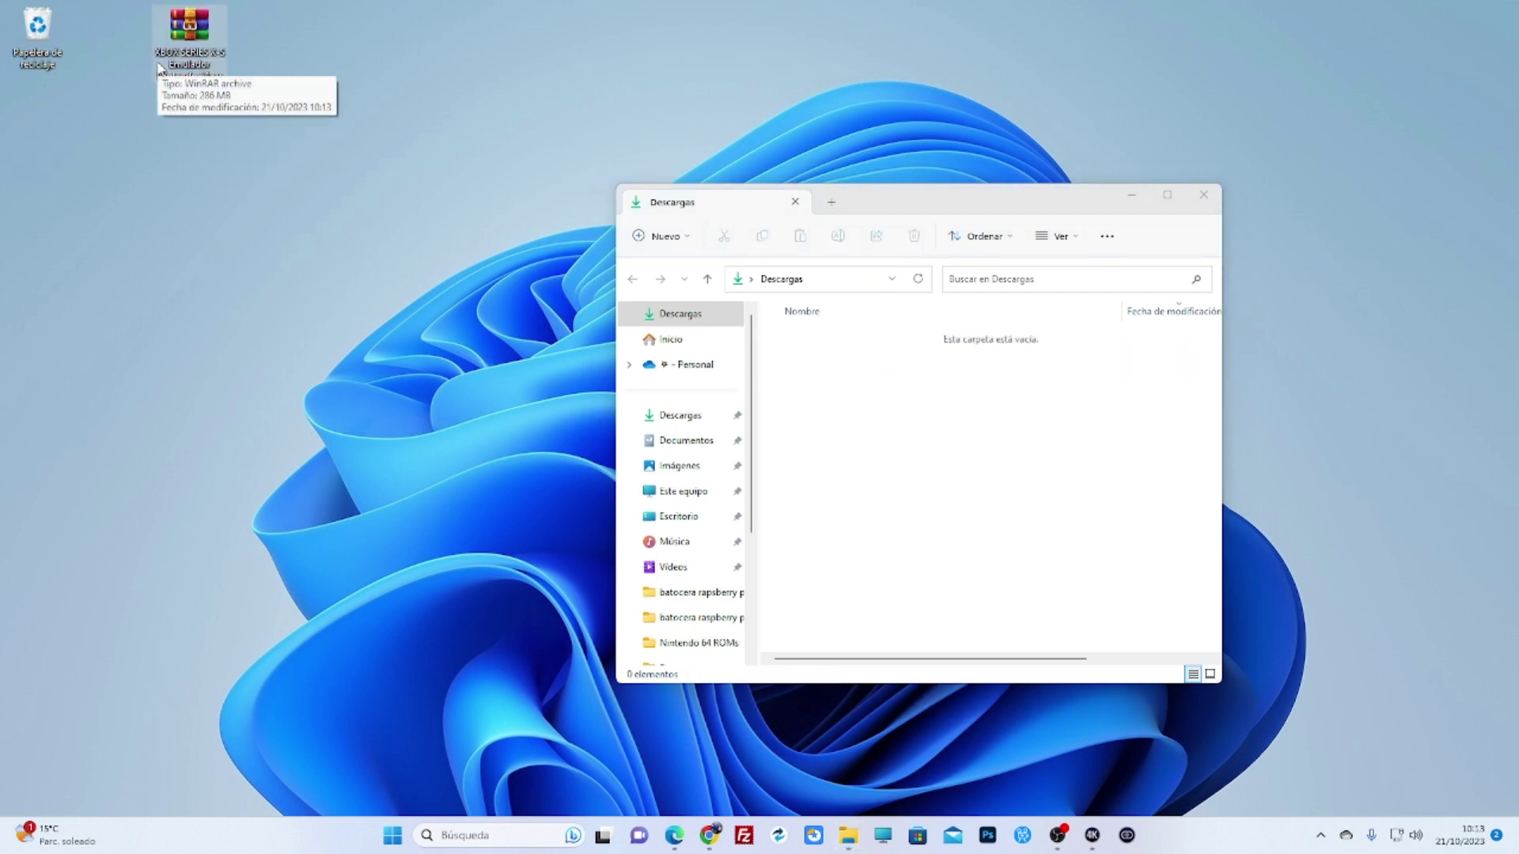
pyautogui.click(1202, 195)
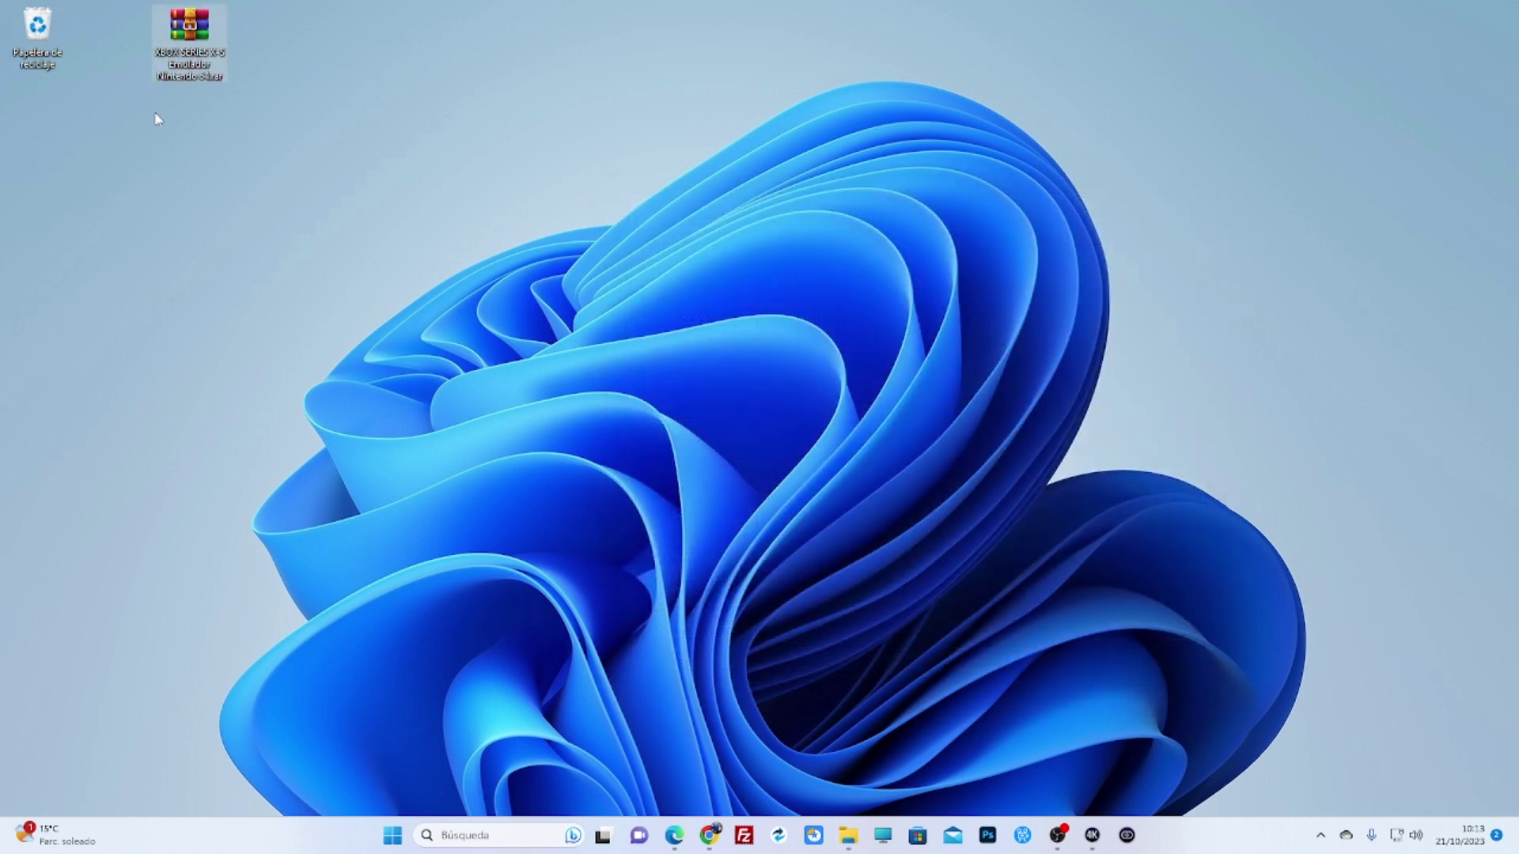
# - Extract the Nintendo 64 emulator archive directly onto the desktop with WinRAR
pyautogui.rightClick(195, 57)
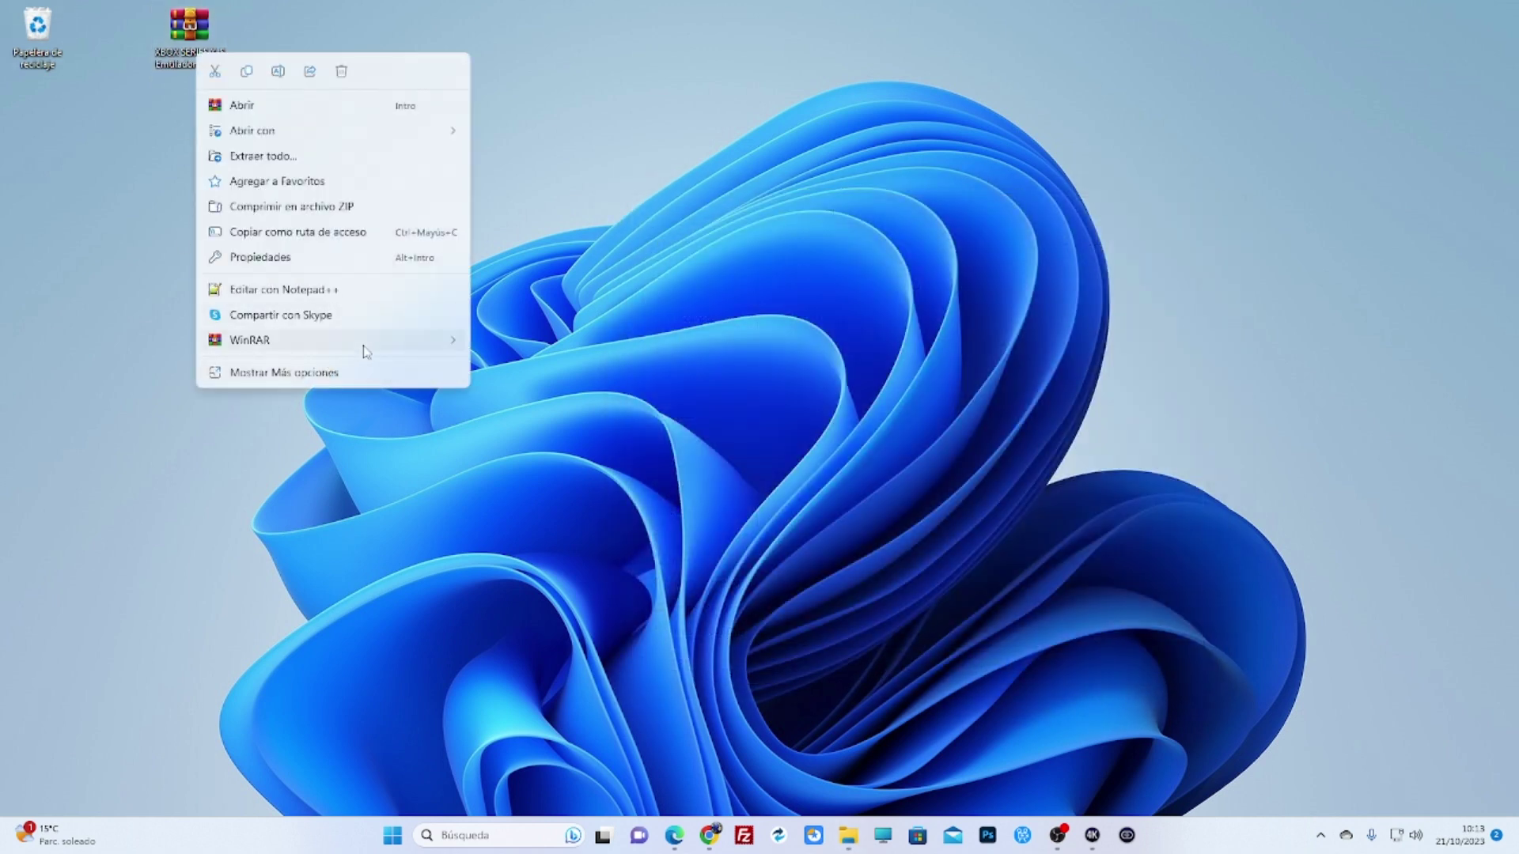
pyautogui.moveTo(366, 346)
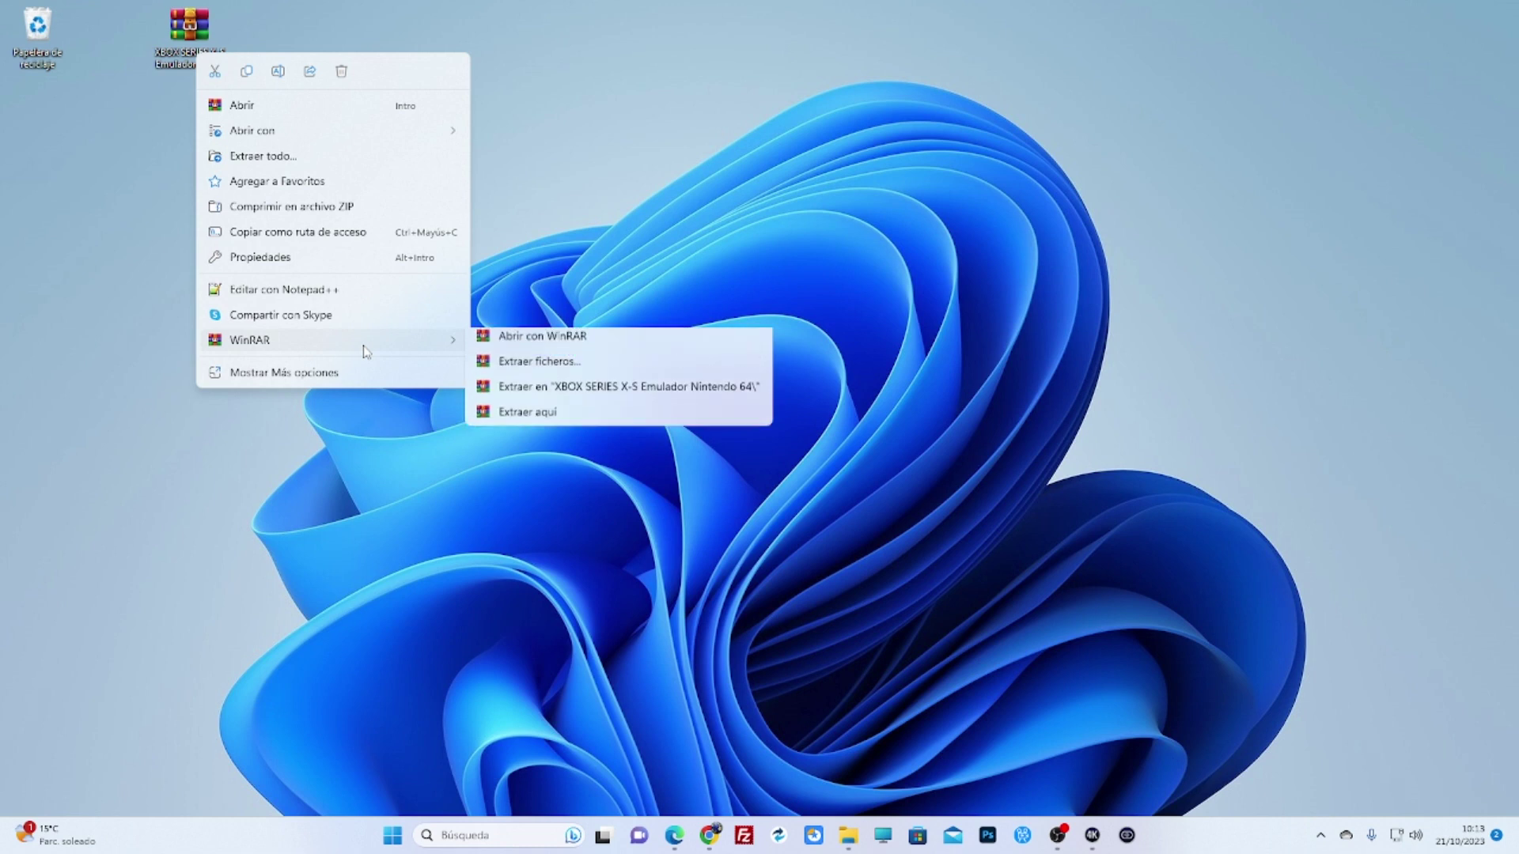
pyautogui.click(528, 418)
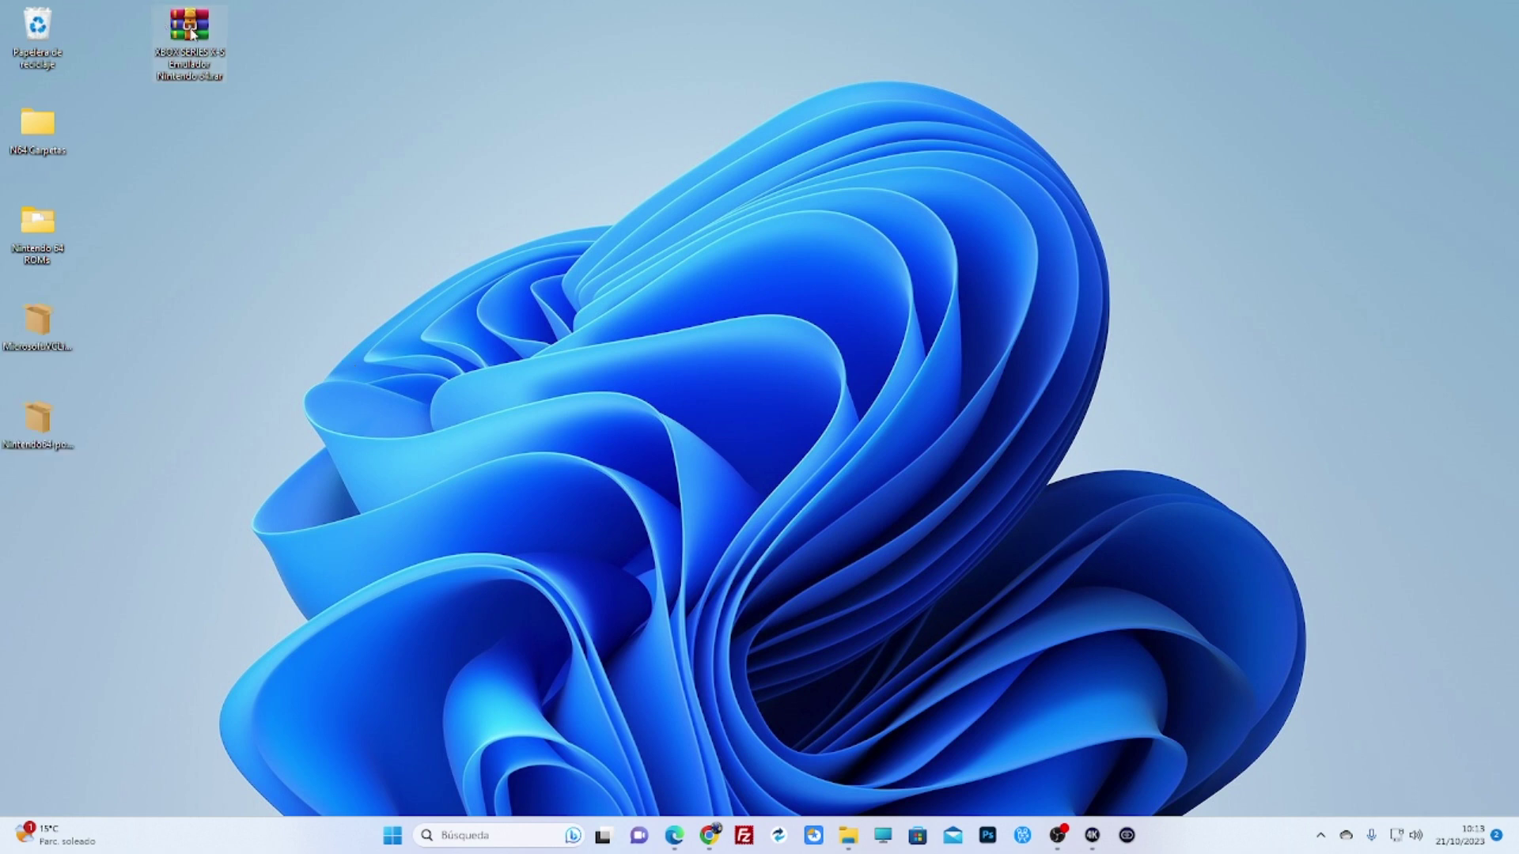
# - Arrange the two extracted folders and two app packages in a row beside the recycle bin, with the archive set apart
pyautogui.moveTo(222, 43); pyautogui.dragTo(601, 44)
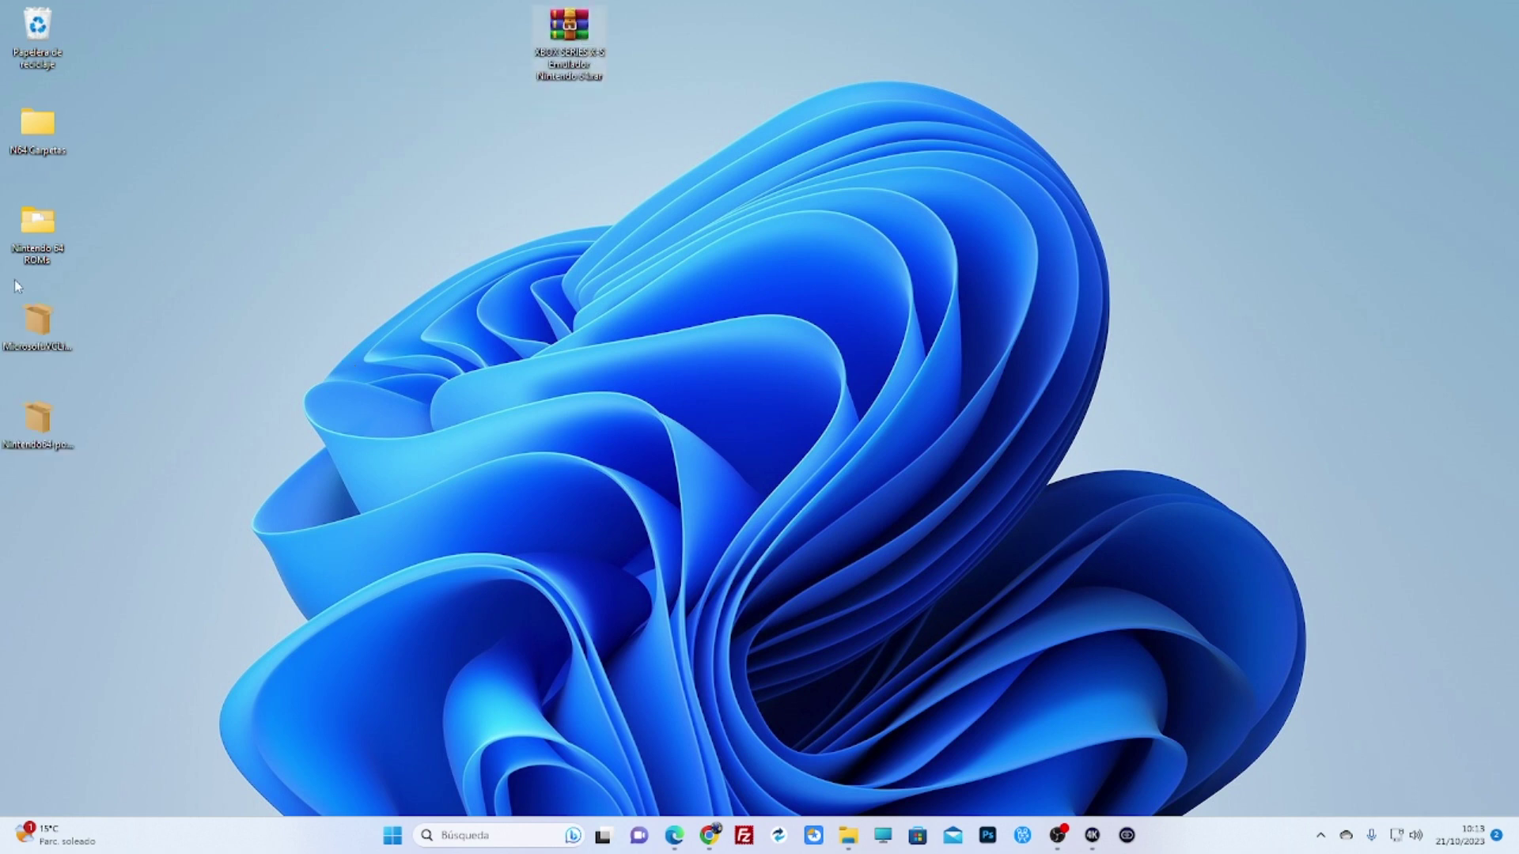
pyautogui.moveTo(45, 146); pyautogui.dragTo(123, 60)
pyautogui.moveTo(37, 226); pyautogui.dragTo(190, 47)
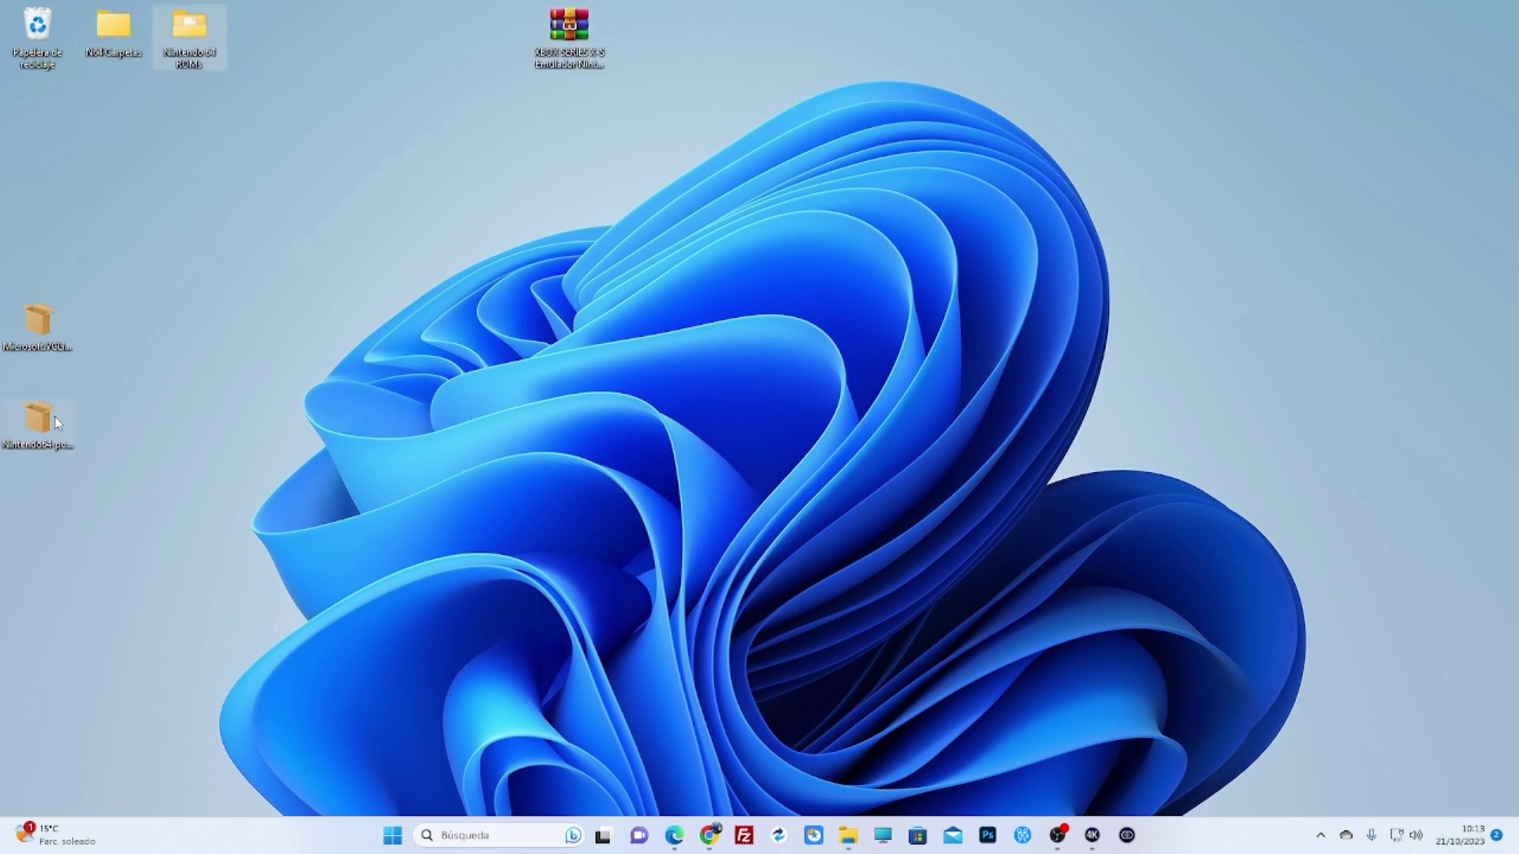
pyautogui.moveTo(48, 324); pyautogui.dragTo(272, 38)
pyautogui.moveTo(48, 435); pyautogui.dragTo(381, 52)
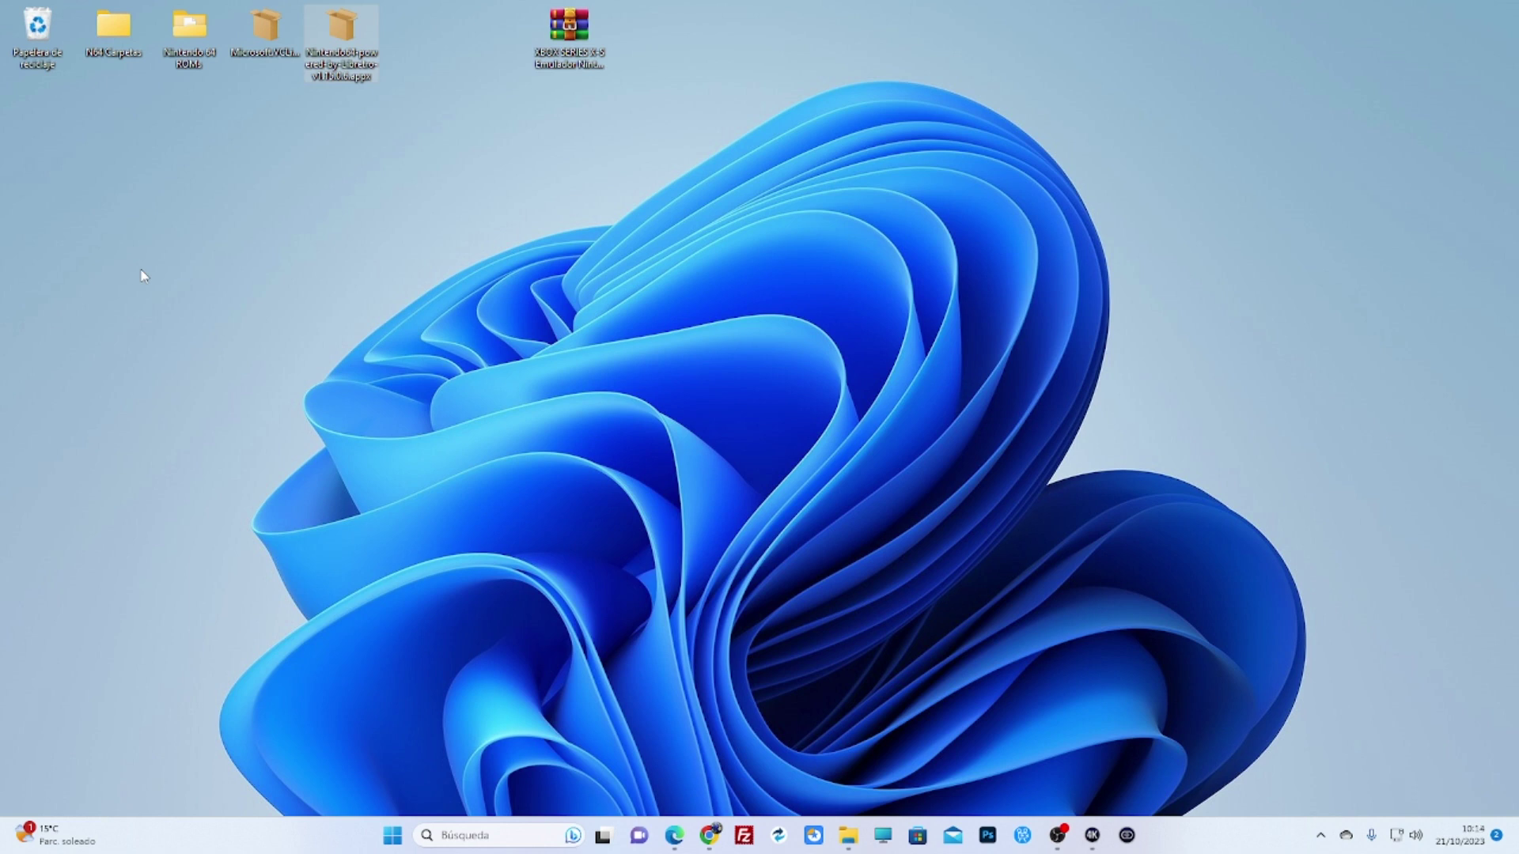
pyautogui.click(450, 207)
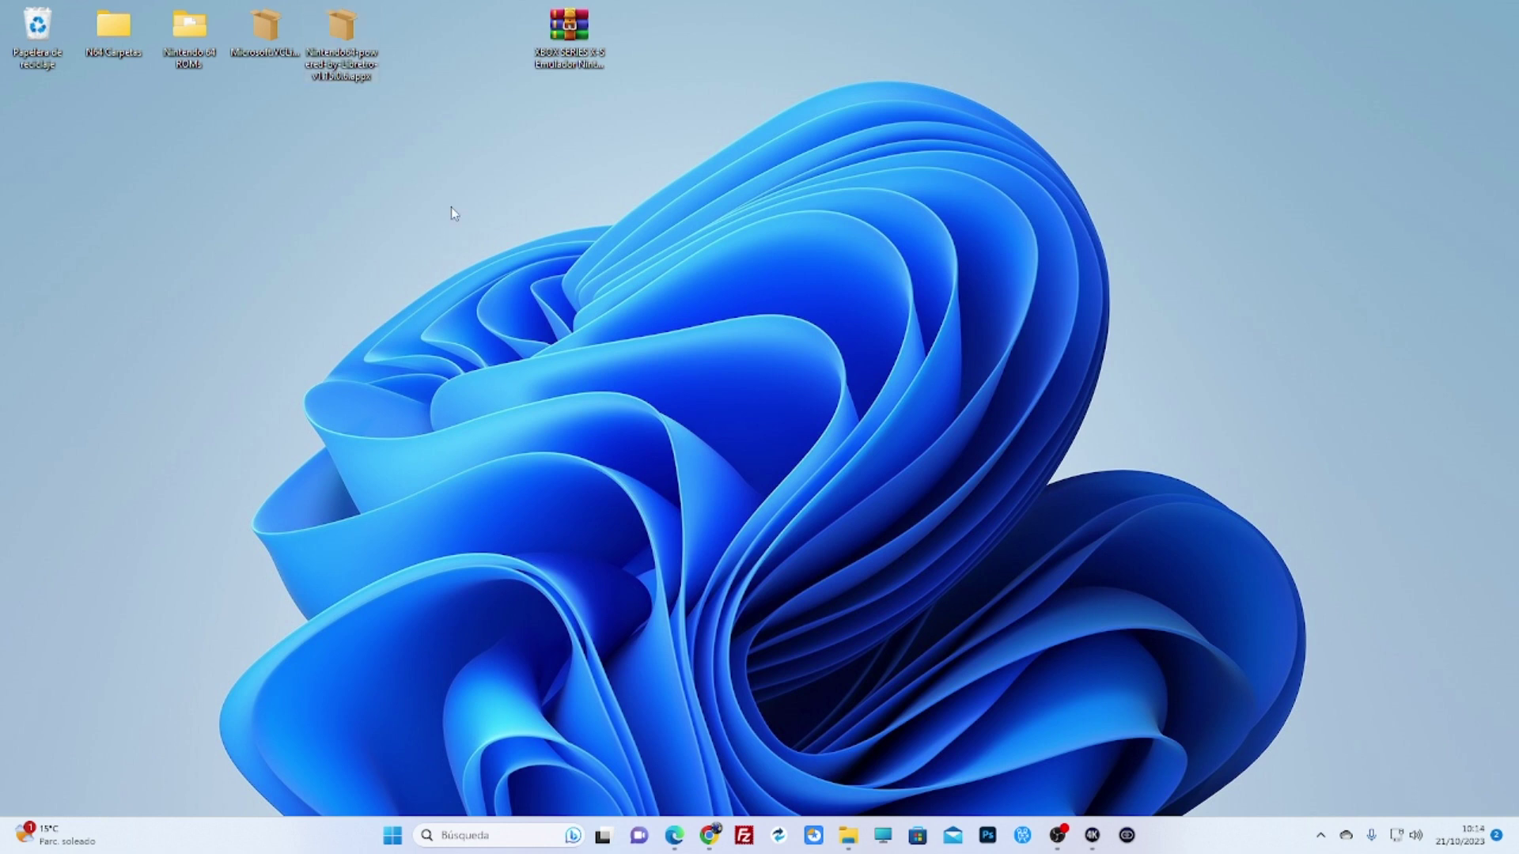
# - Open the thumbnails folder inside N64 Carpetas and the desktop's Nintendo 64 ROMs folder in side-by-side windows
pyautogui.doubleClick(118, 30)
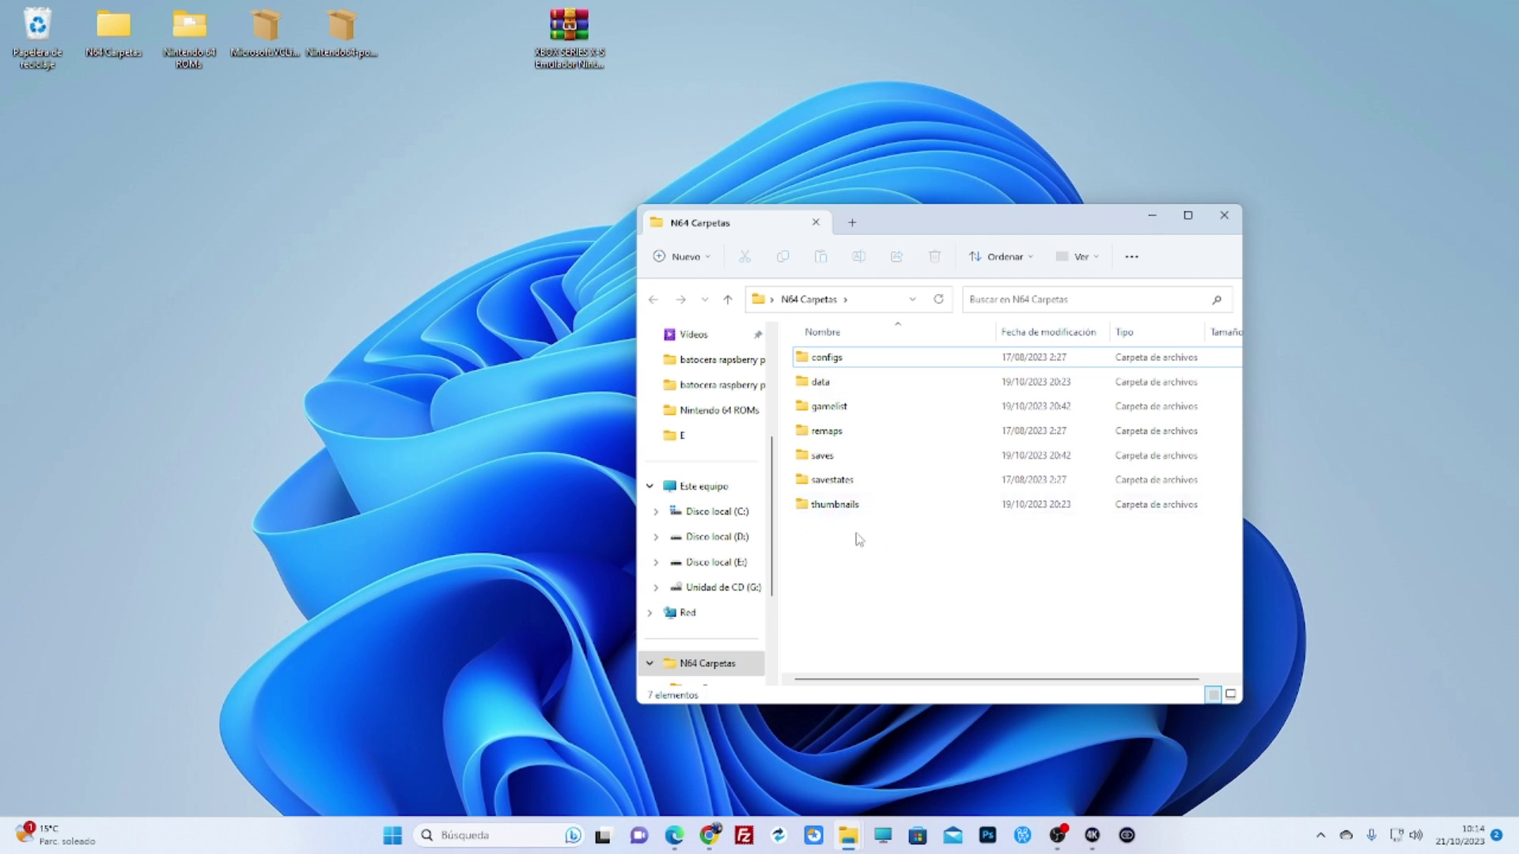
pyautogui.doubleClick(842, 504)
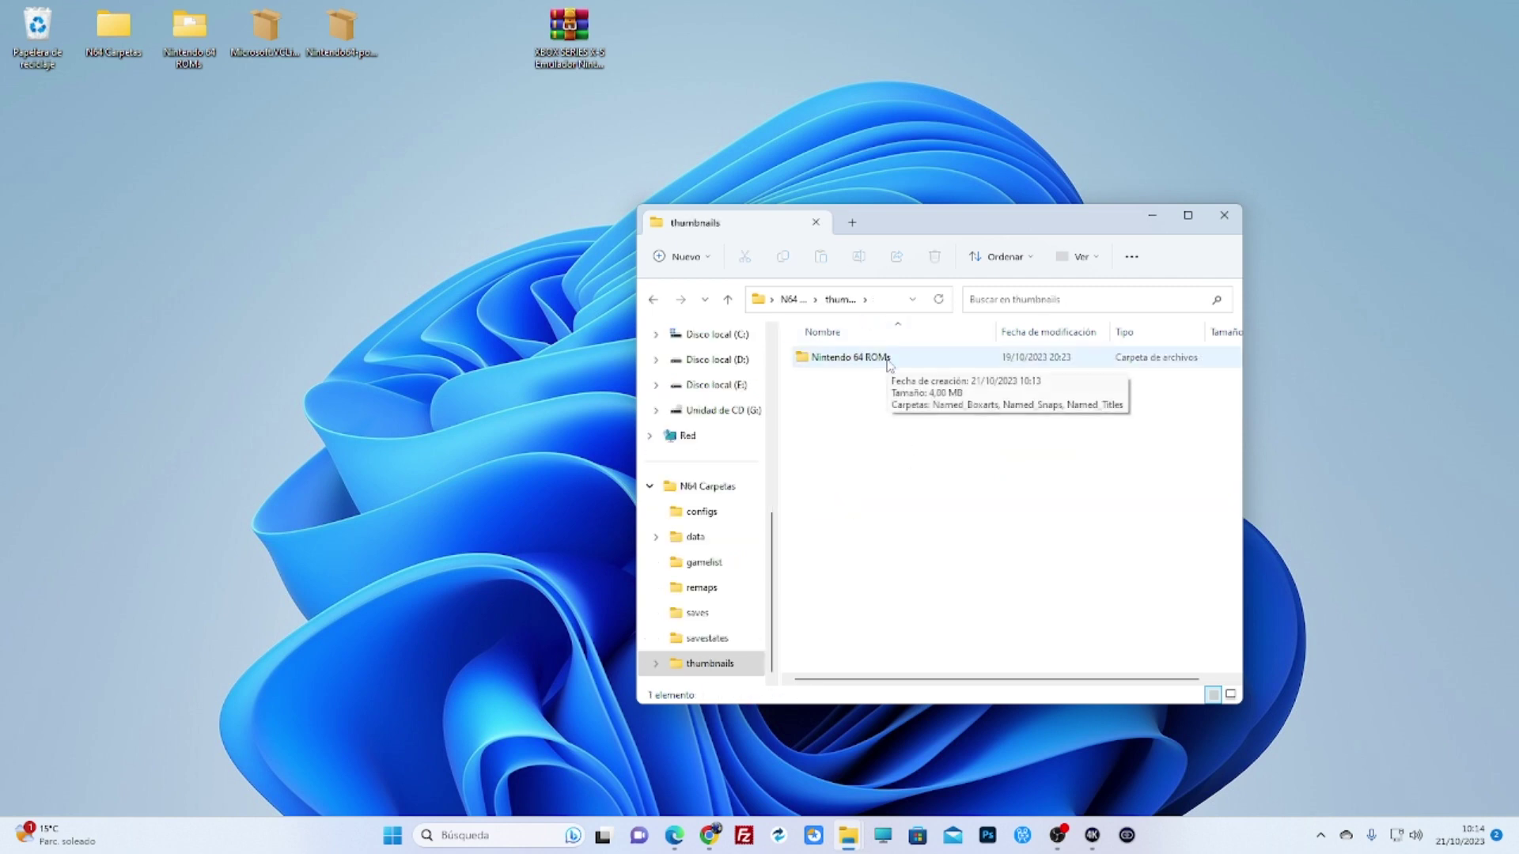
pyautogui.doubleClick(182, 54)
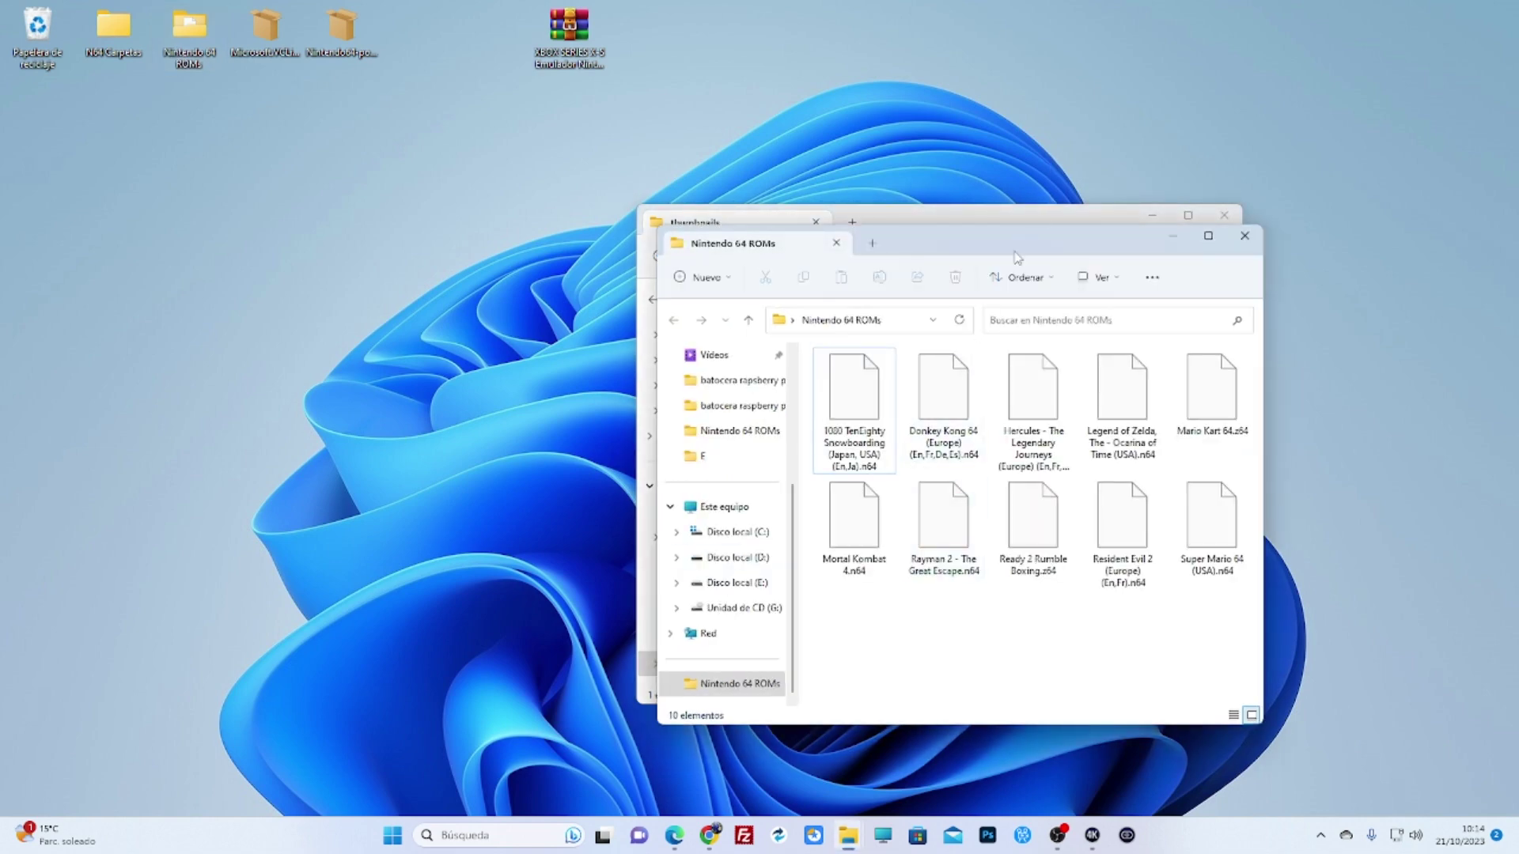
pyautogui.moveTo(1017, 258); pyautogui.dragTo(388, 243)
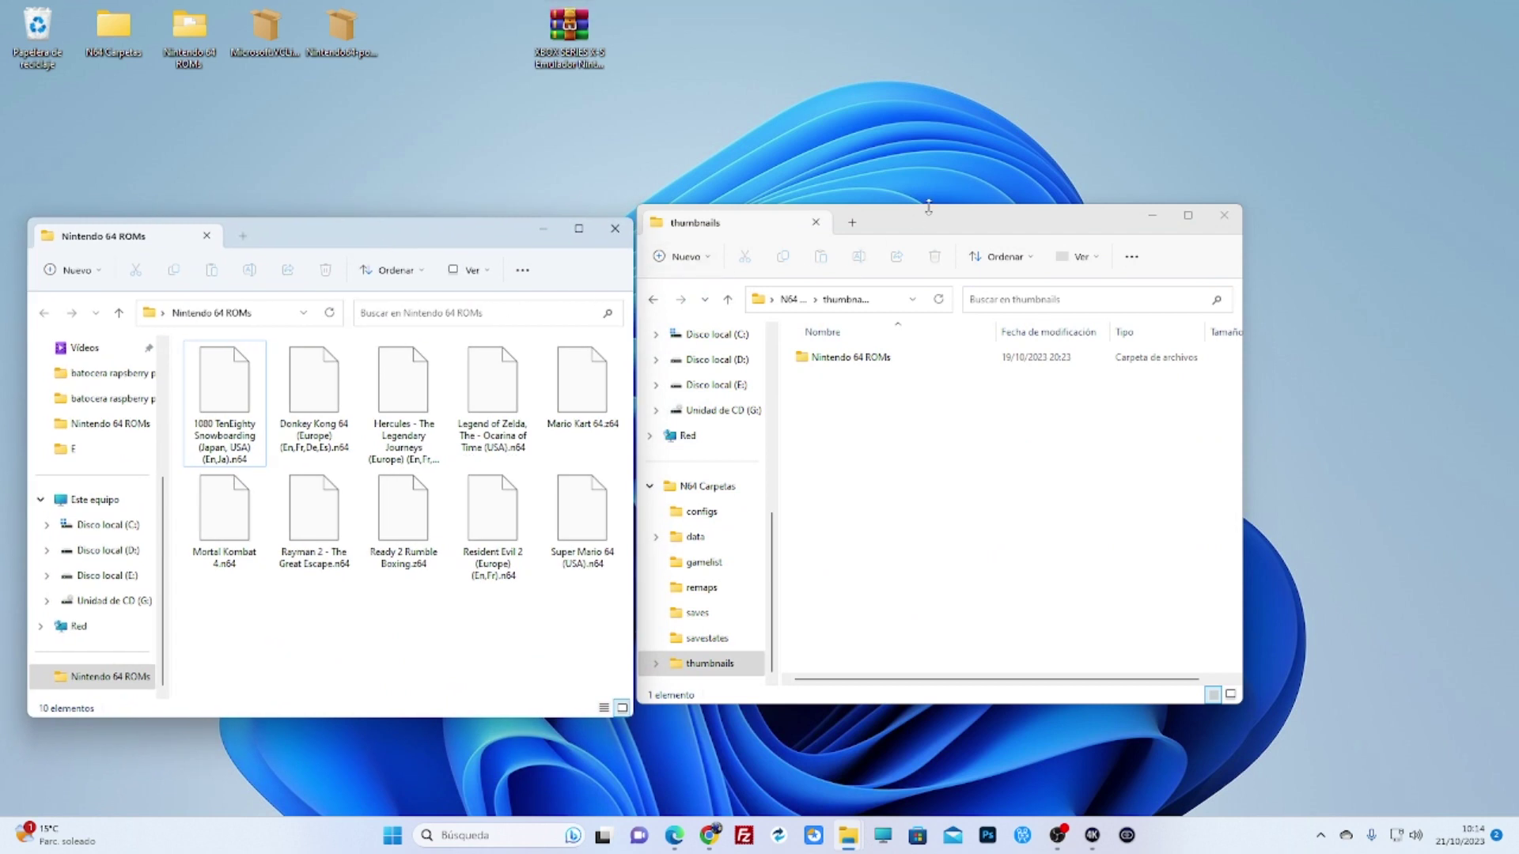
pyautogui.moveTo(942, 220); pyautogui.dragTo(1043, 212)
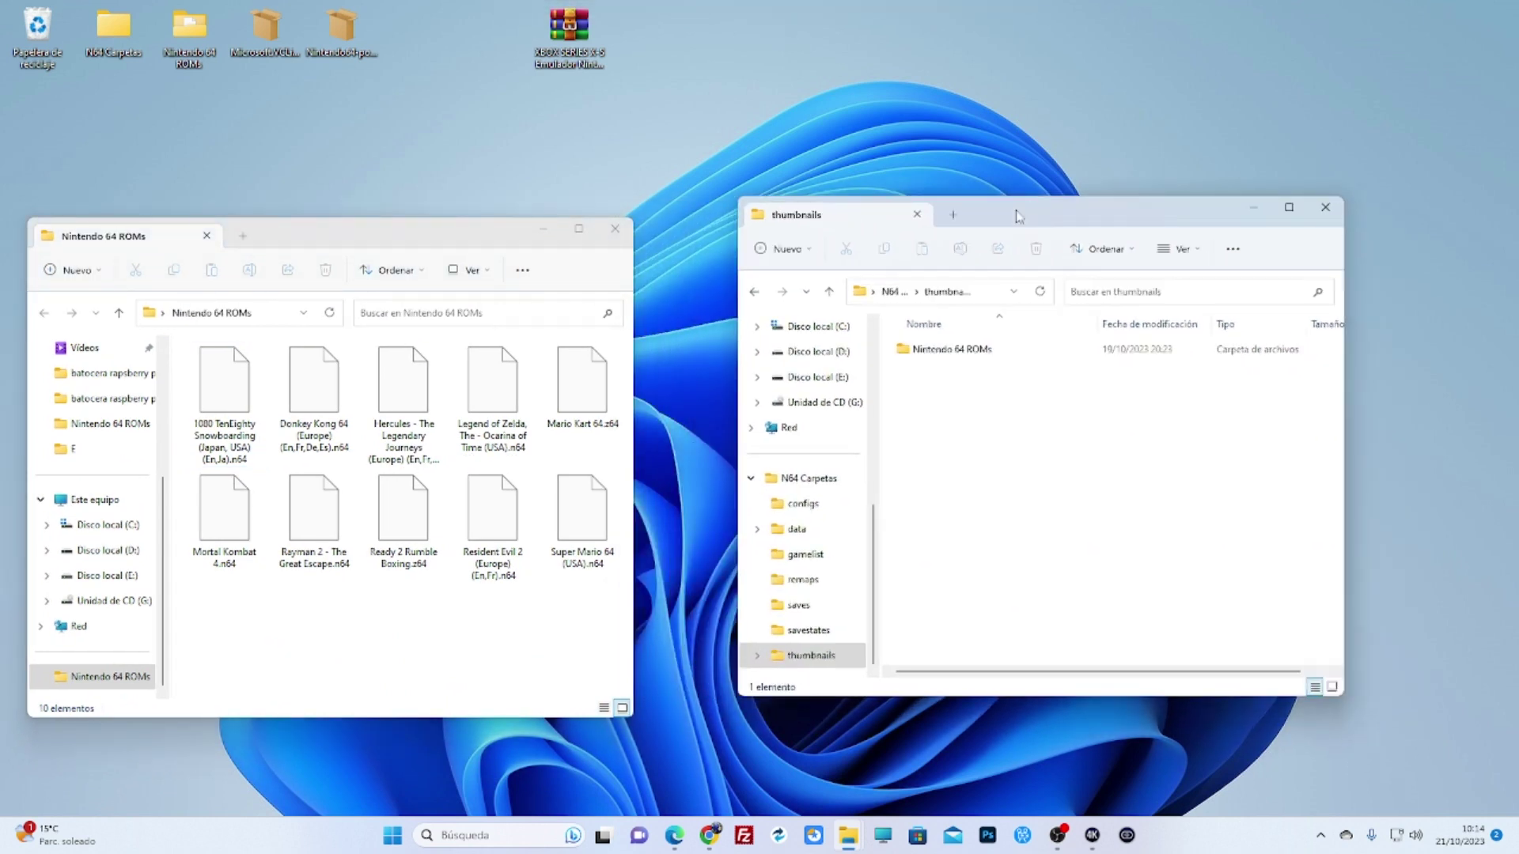
# - Compare the image file names in Named_Boxarts and Named_Snaps with the ROM file names, closing both folder windows when finished
pyautogui.doubleClick(985, 360)
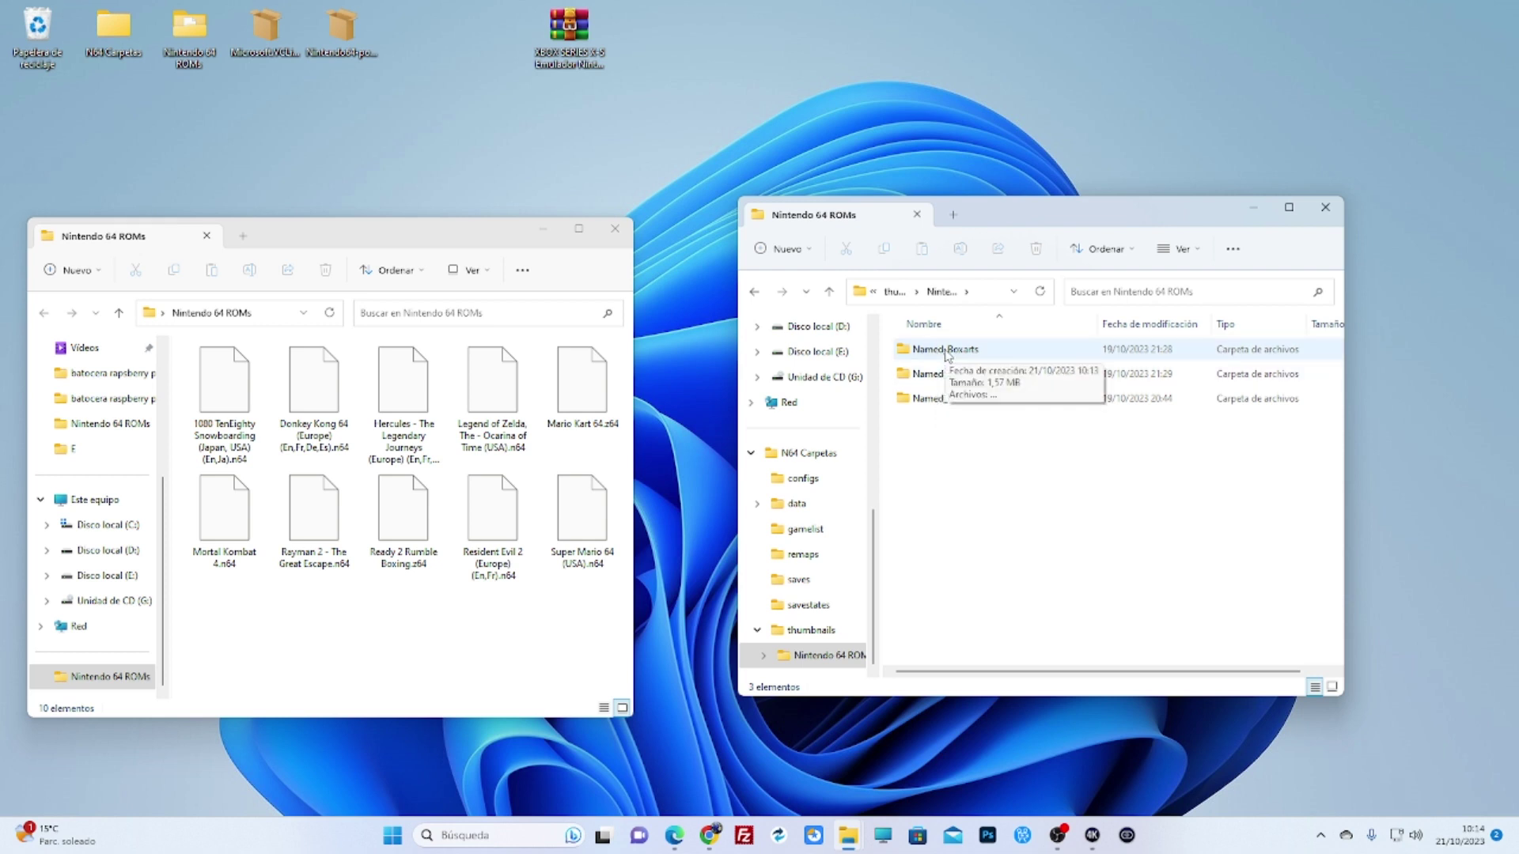
pyautogui.doubleClick(946, 352)
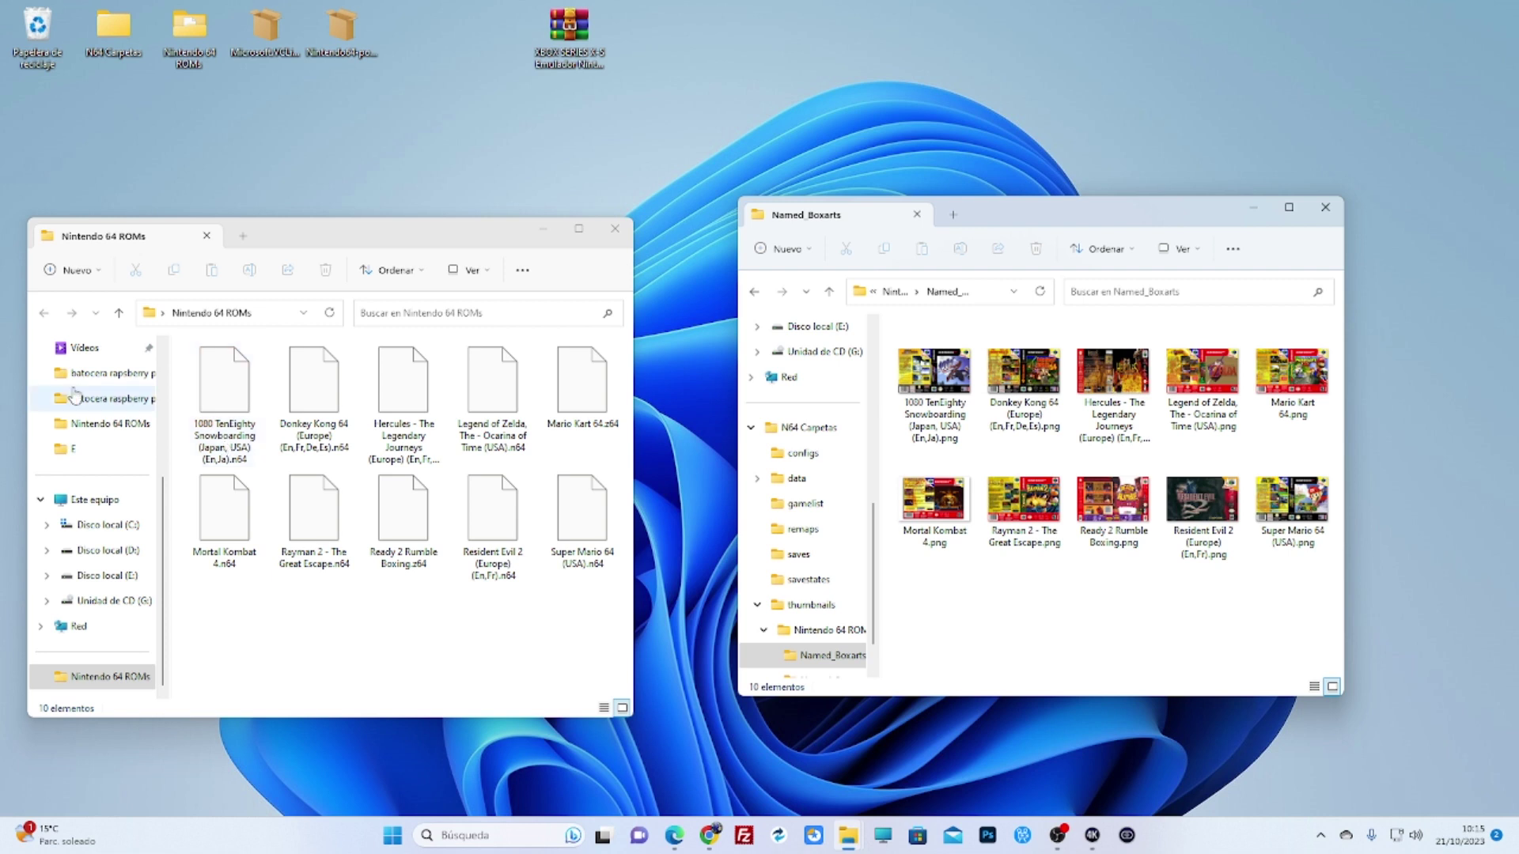
pyautogui.click(755, 293)
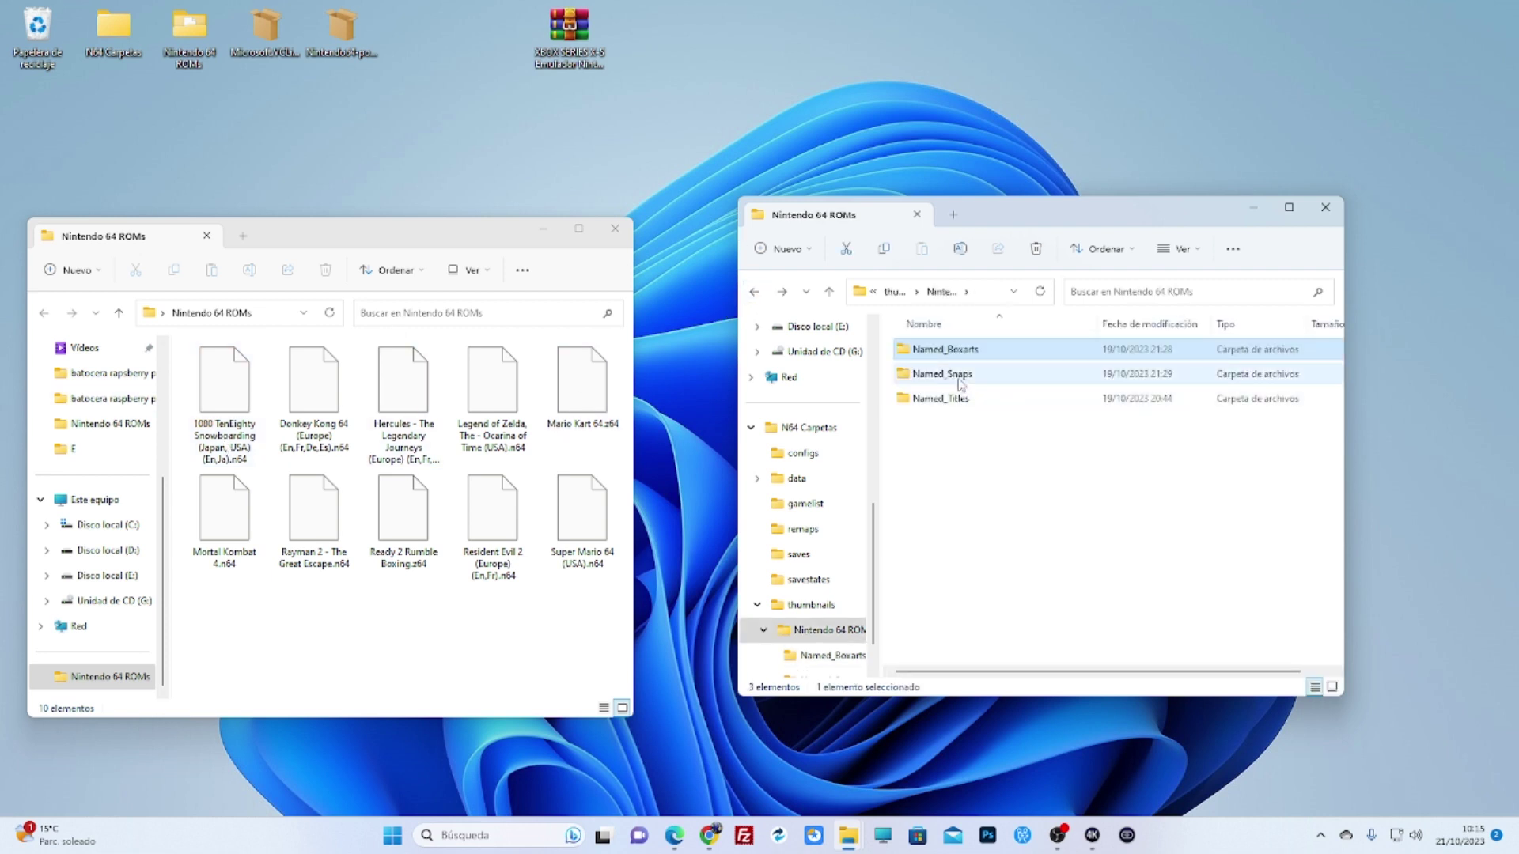
pyautogui.doubleClick(959, 378)
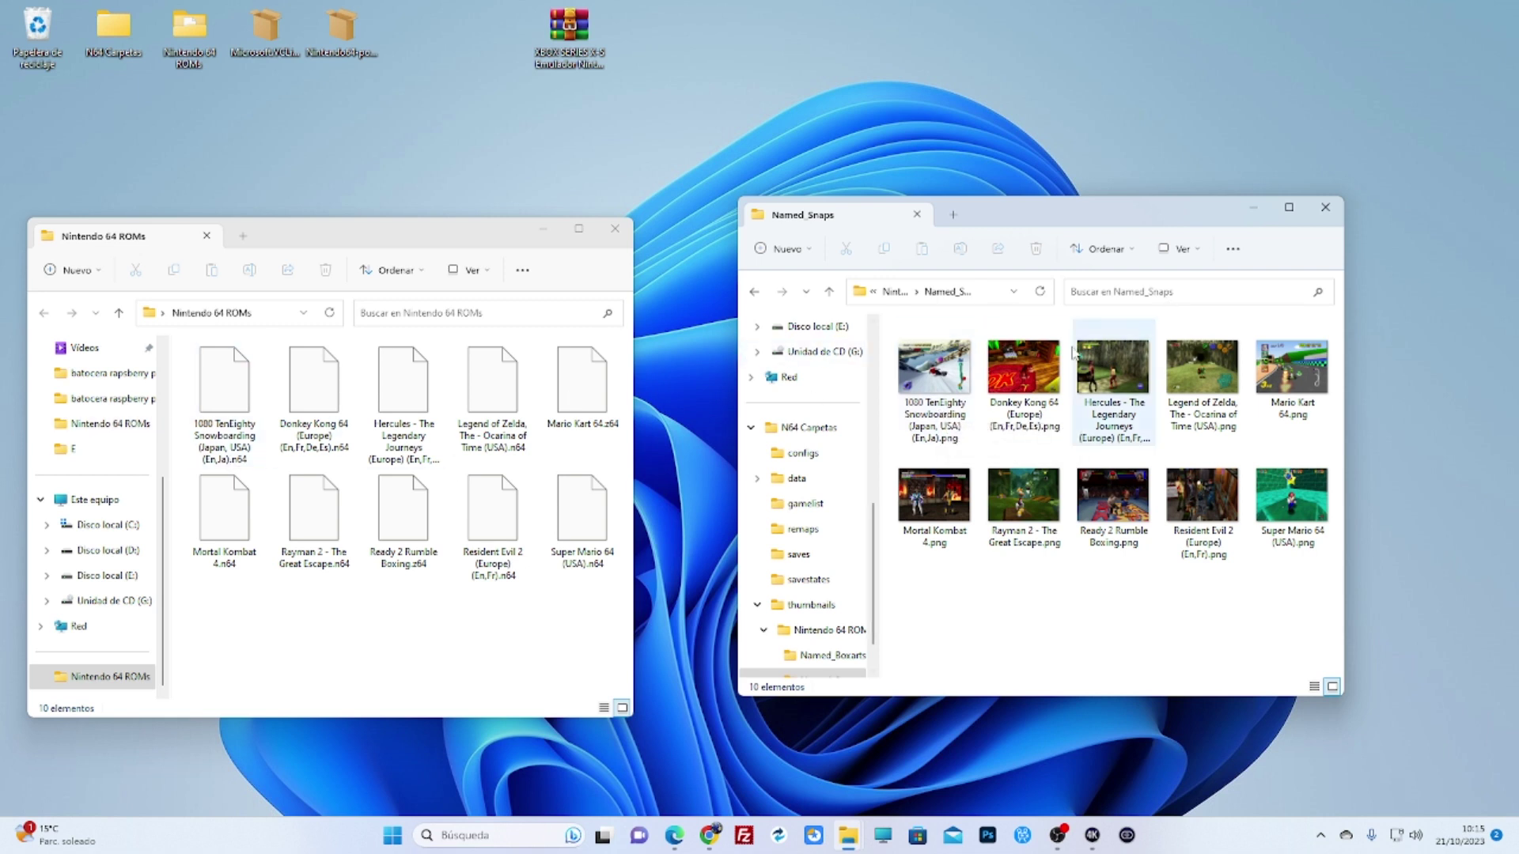
pyautogui.moveTo(941, 428)
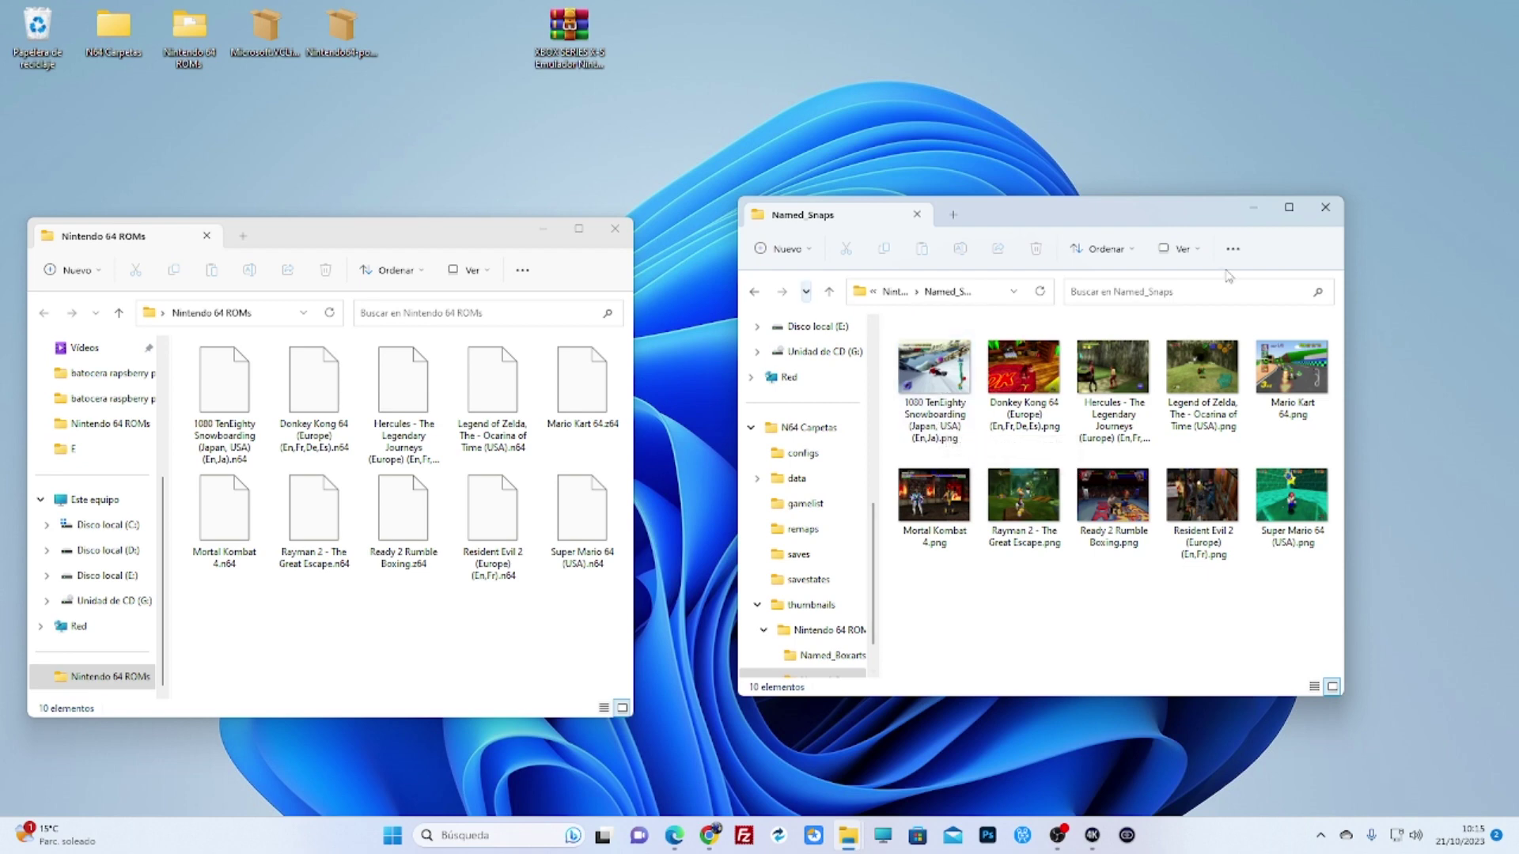
pyautogui.click(1338, 209)
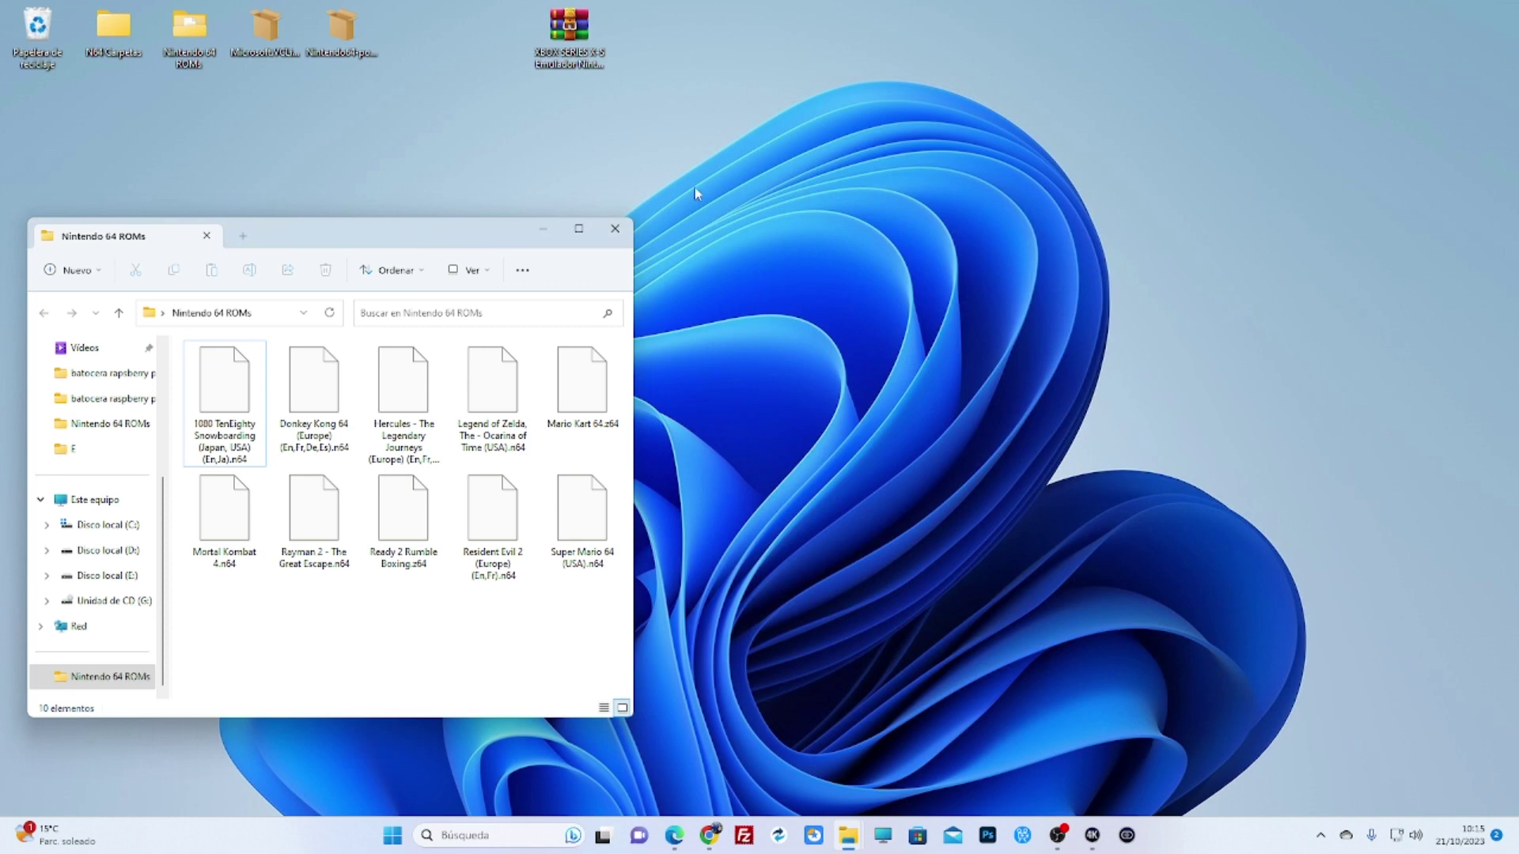
pyautogui.click(615, 230)
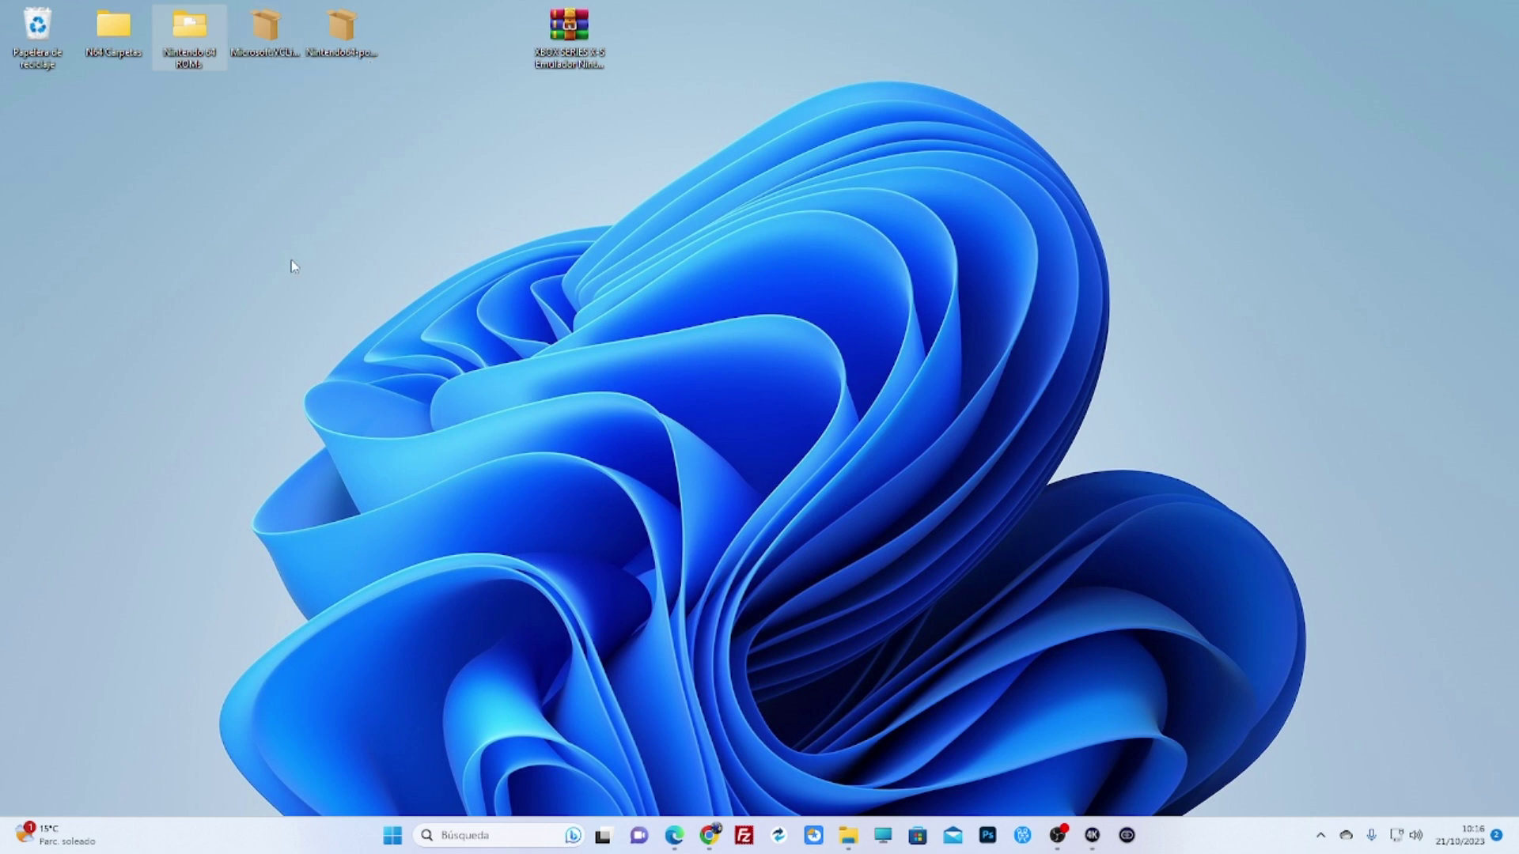
# - Return to Edge's Google page and place the 4K Capture Utility preview over it to read the console's Remote Access address
pyautogui.click(678, 838)
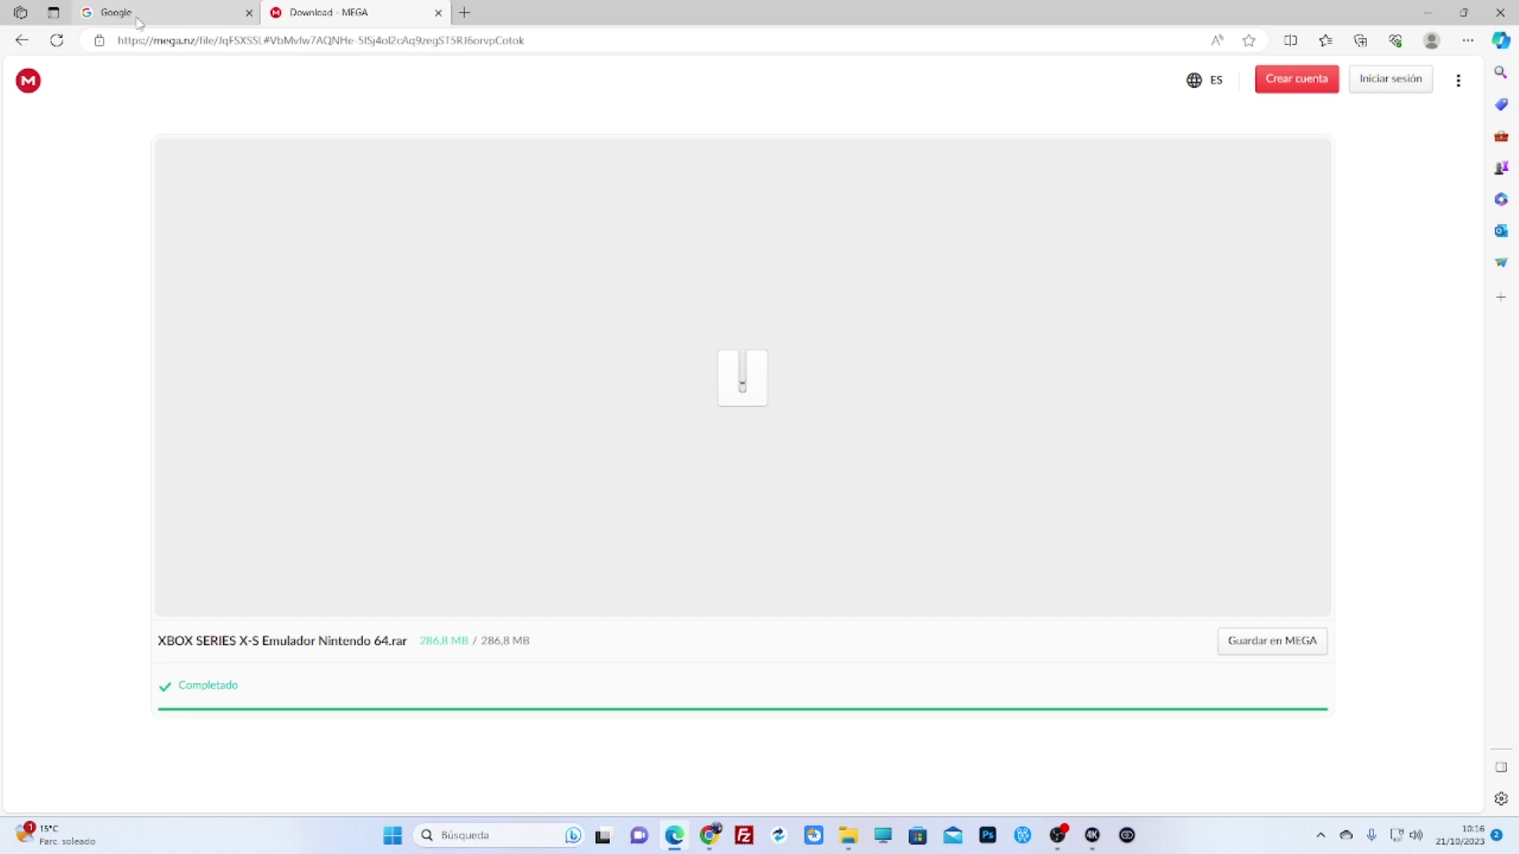
pyautogui.click(130, 14)
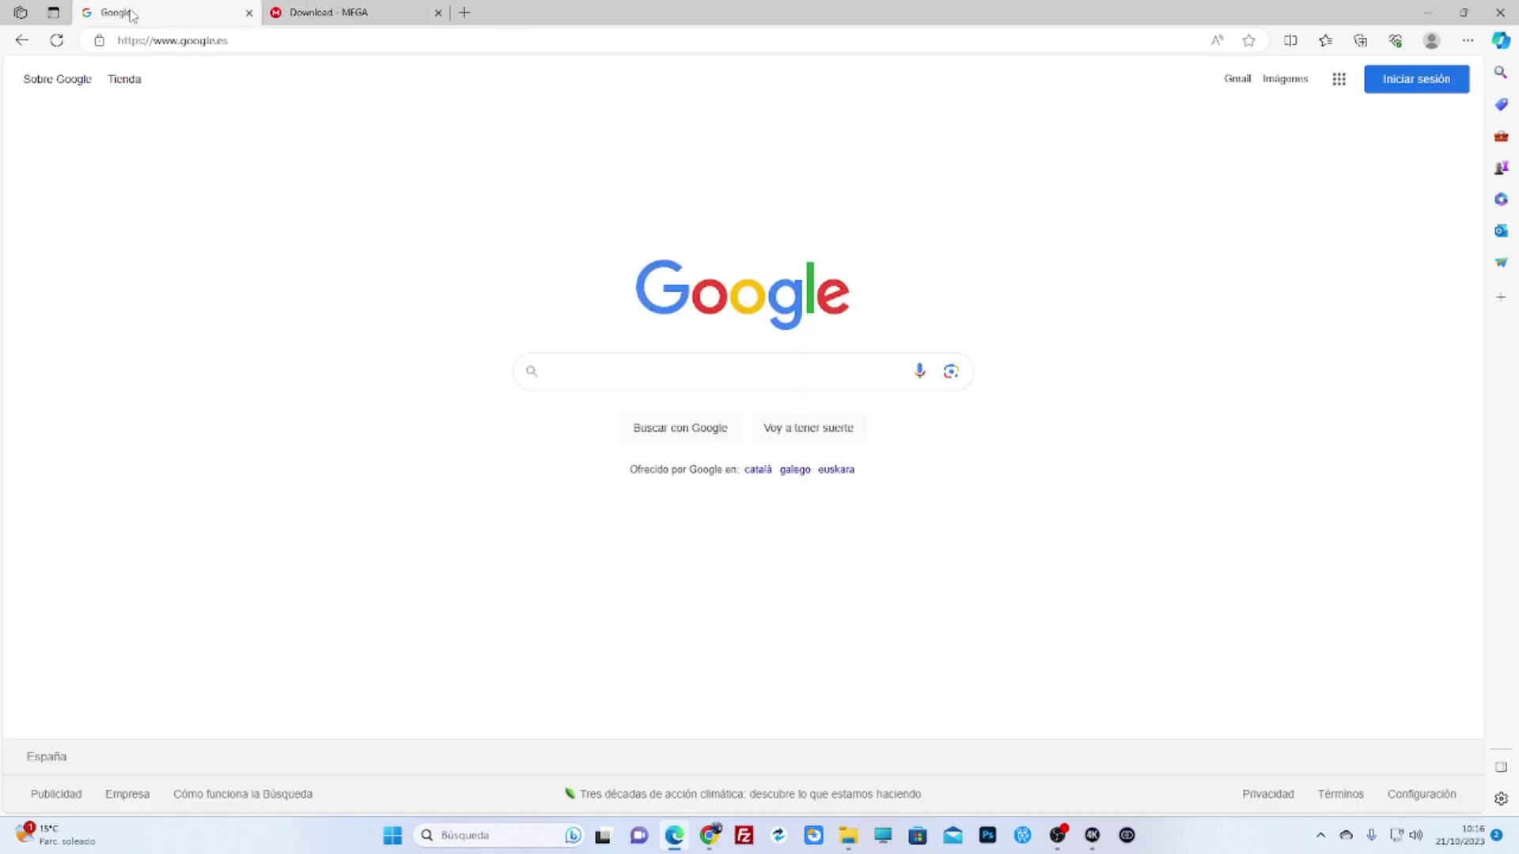
pyautogui.click(241, 36)
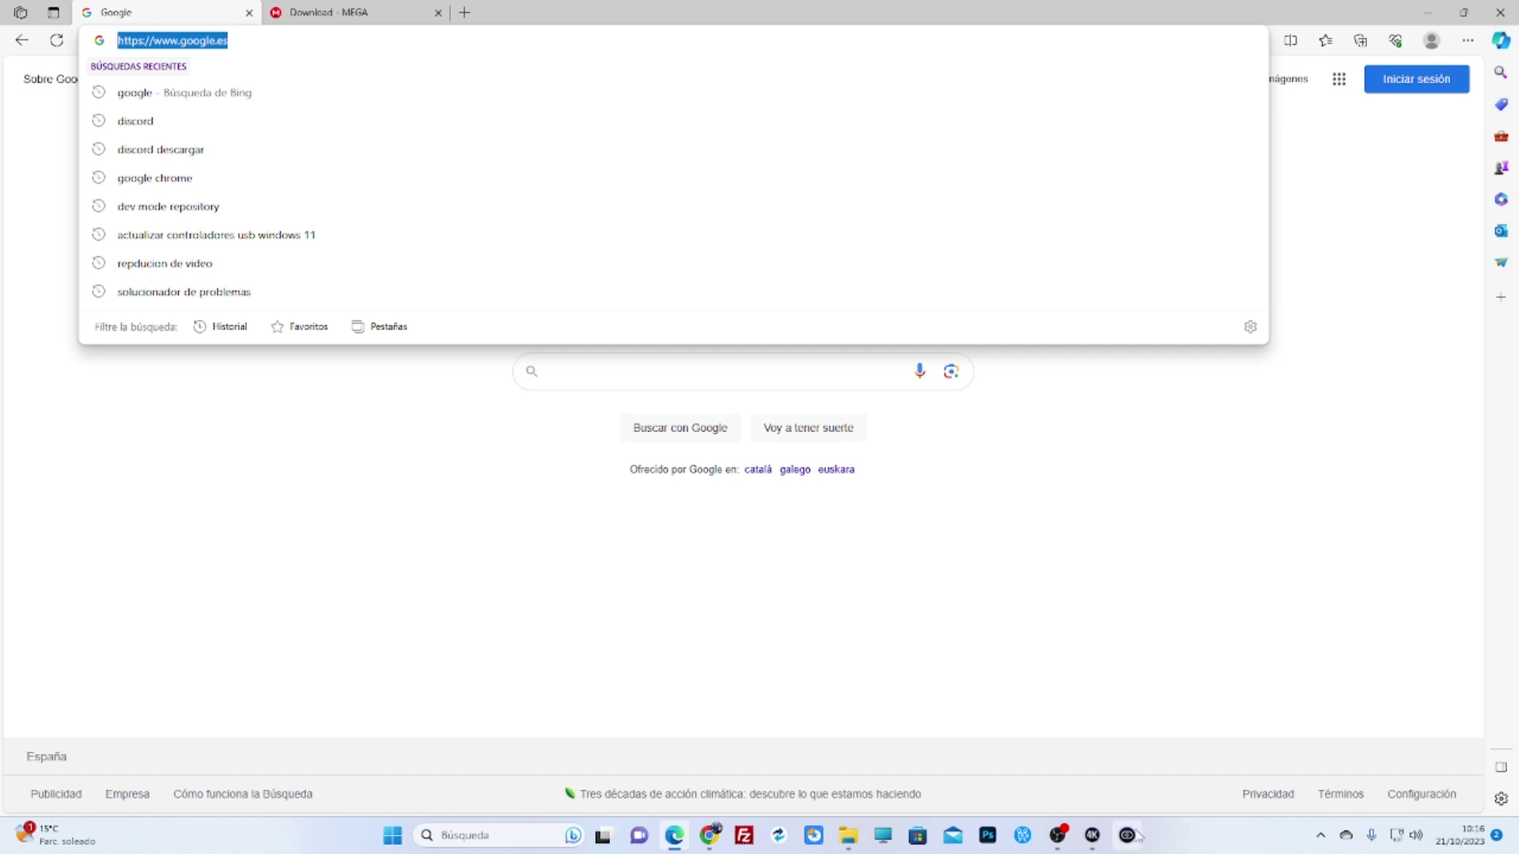
pyautogui.click(1094, 840)
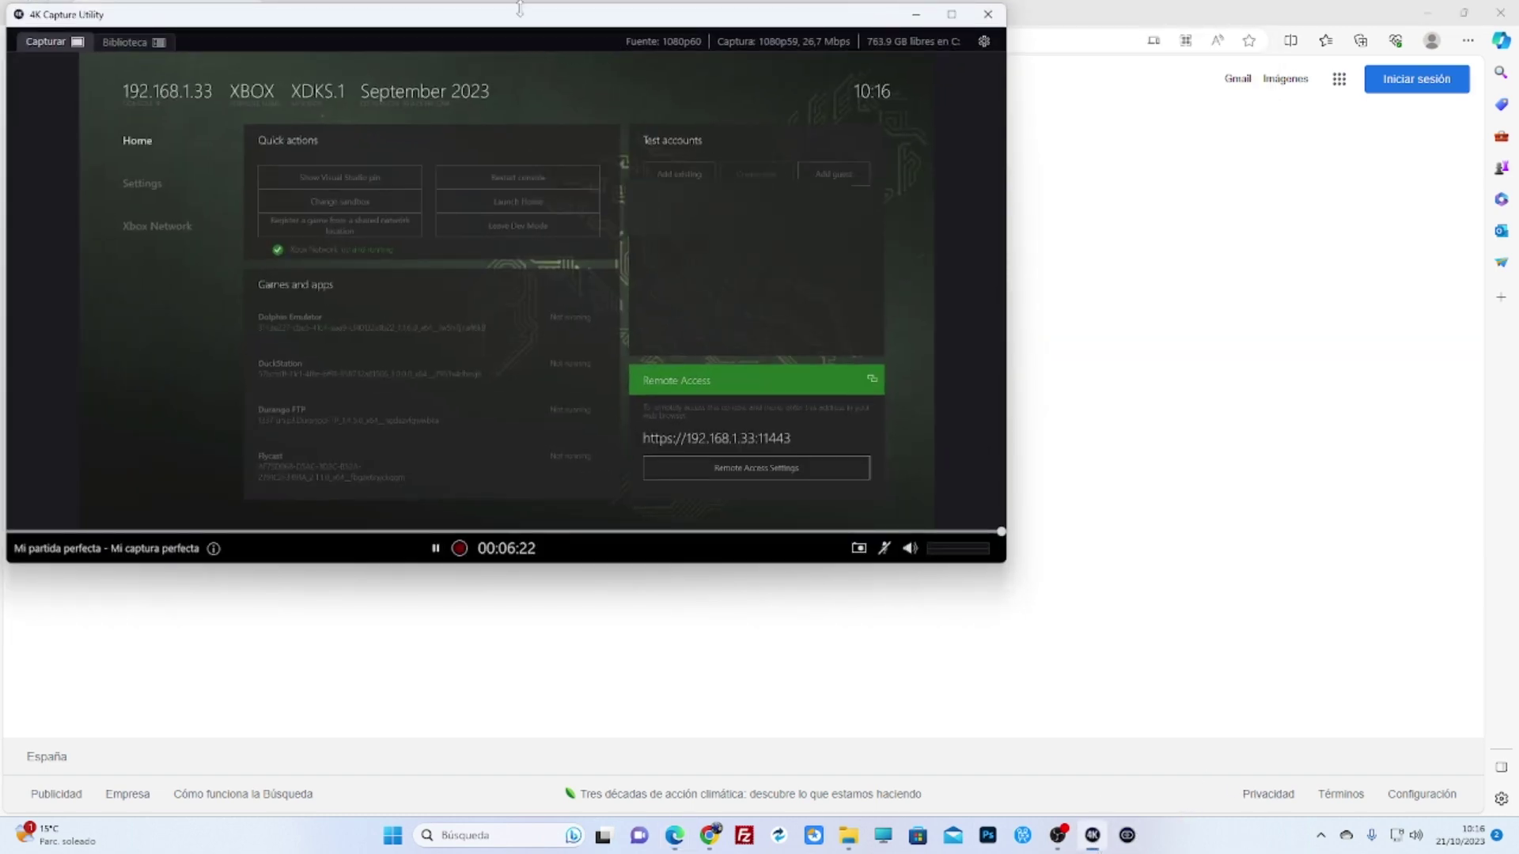
pyautogui.moveTo(522, 20); pyautogui.dragTo(882, 166)
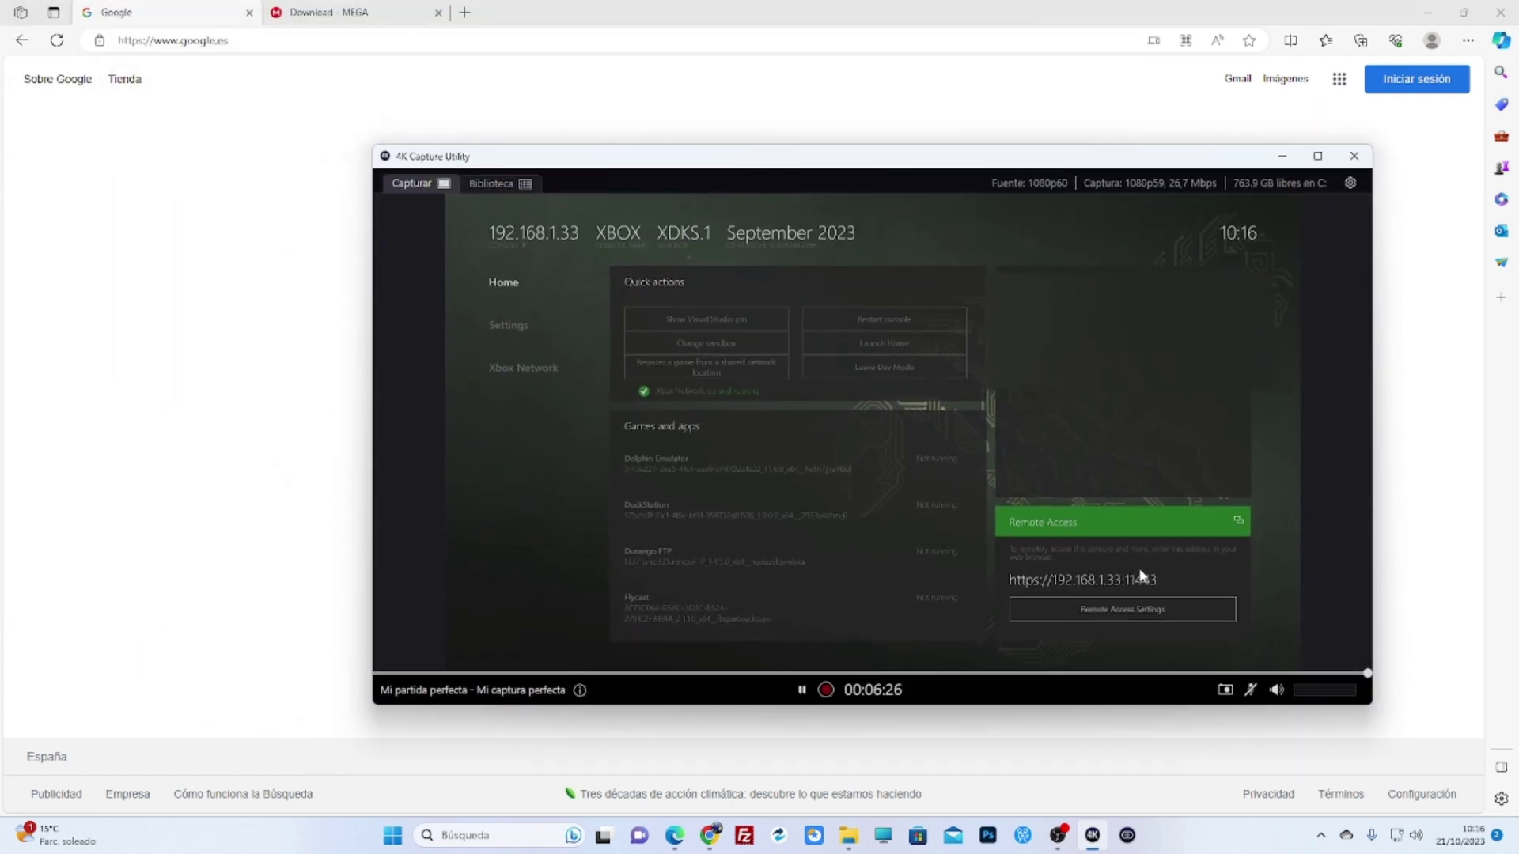
pyautogui.click(229, 40)
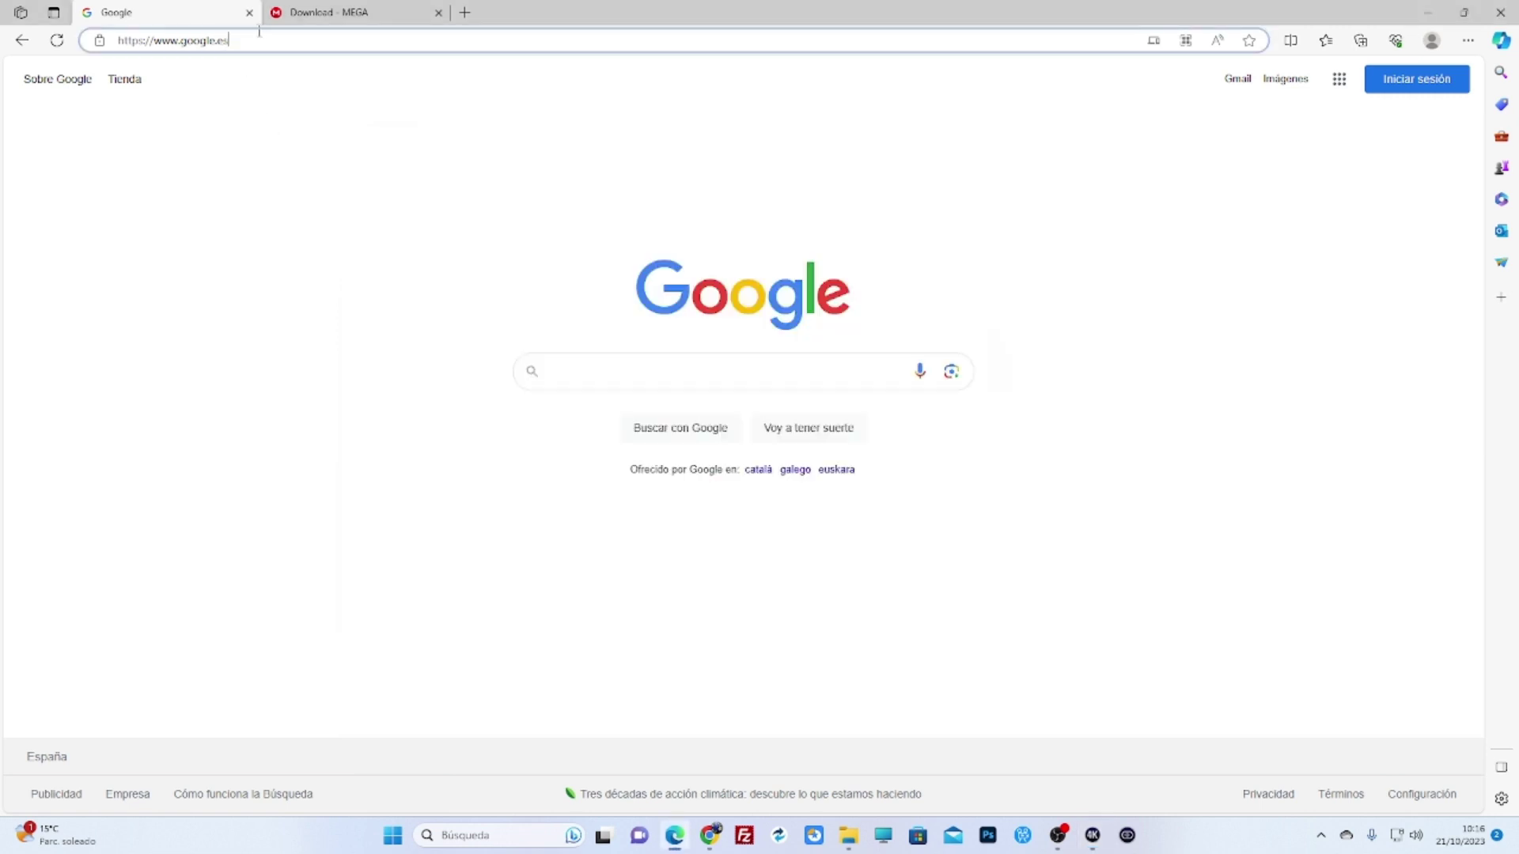
pyautogui.moveTo(238, 40); pyautogui.dragTo(105, 43)
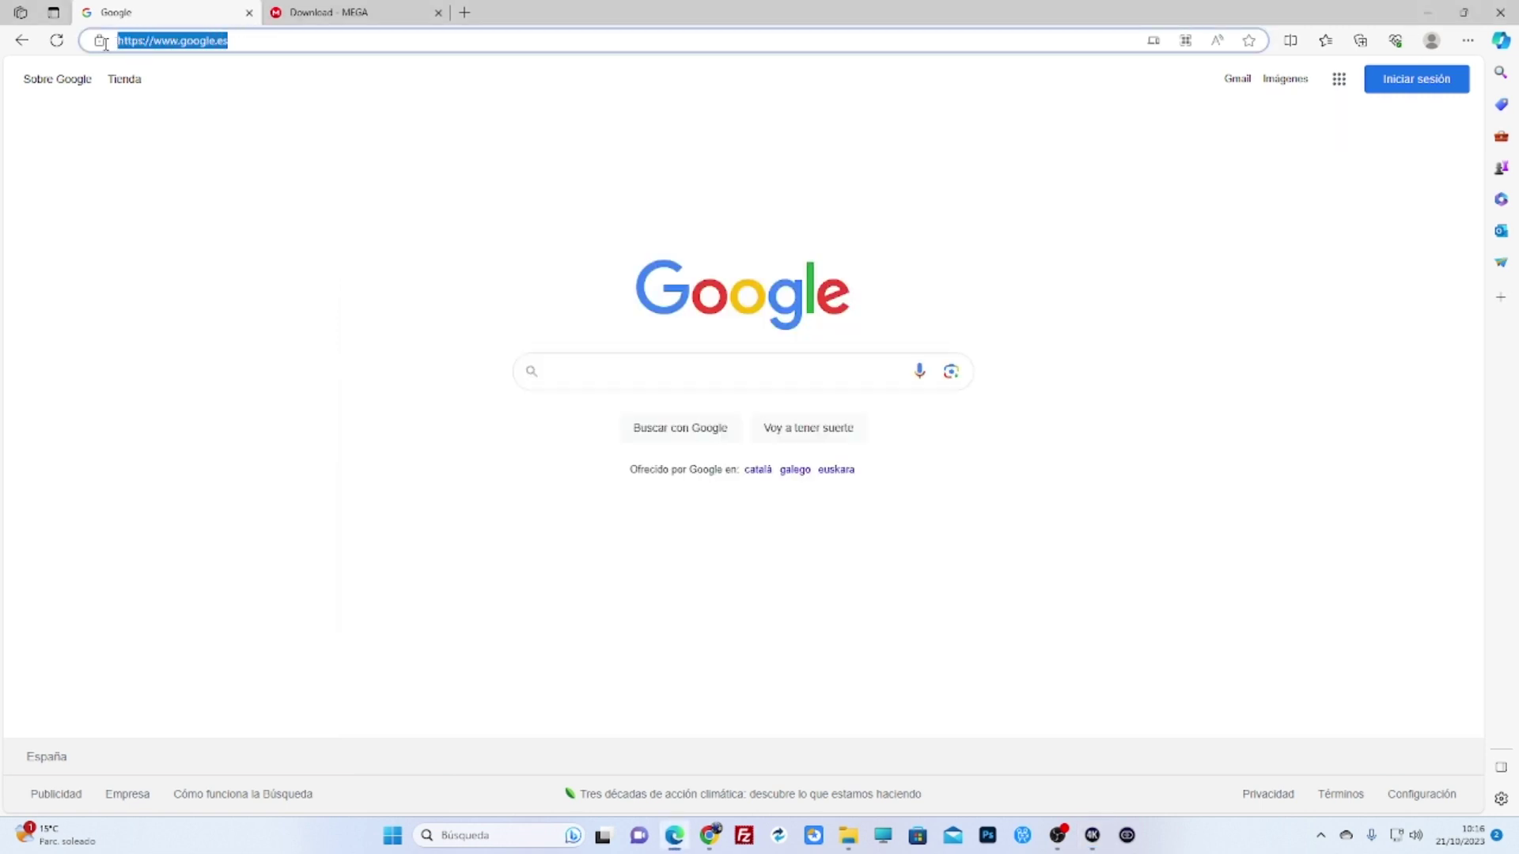
pyautogui.press('BackSpace')
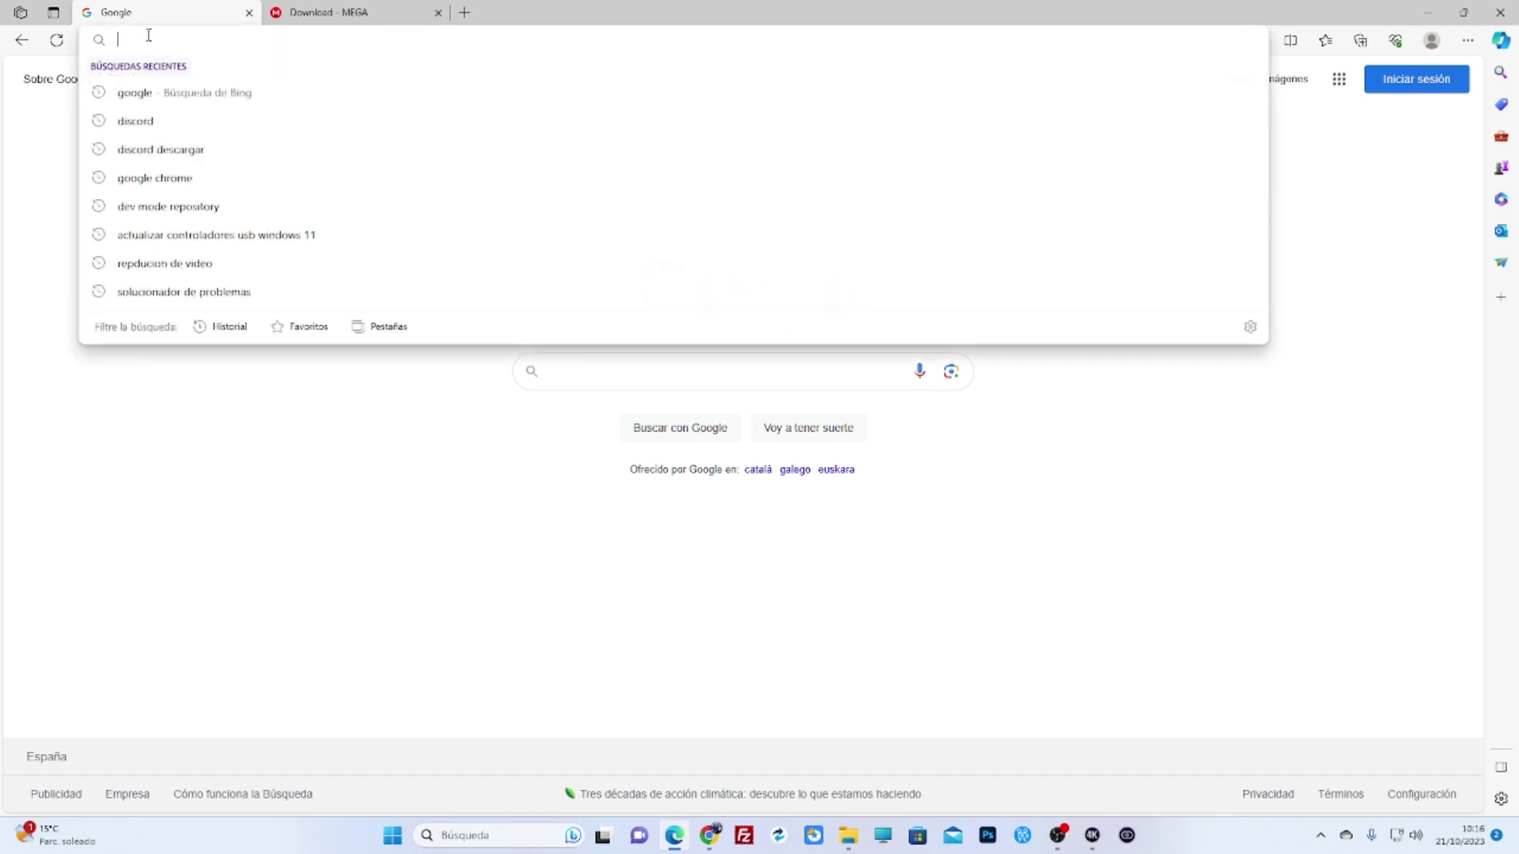
pyautogui.write('h')
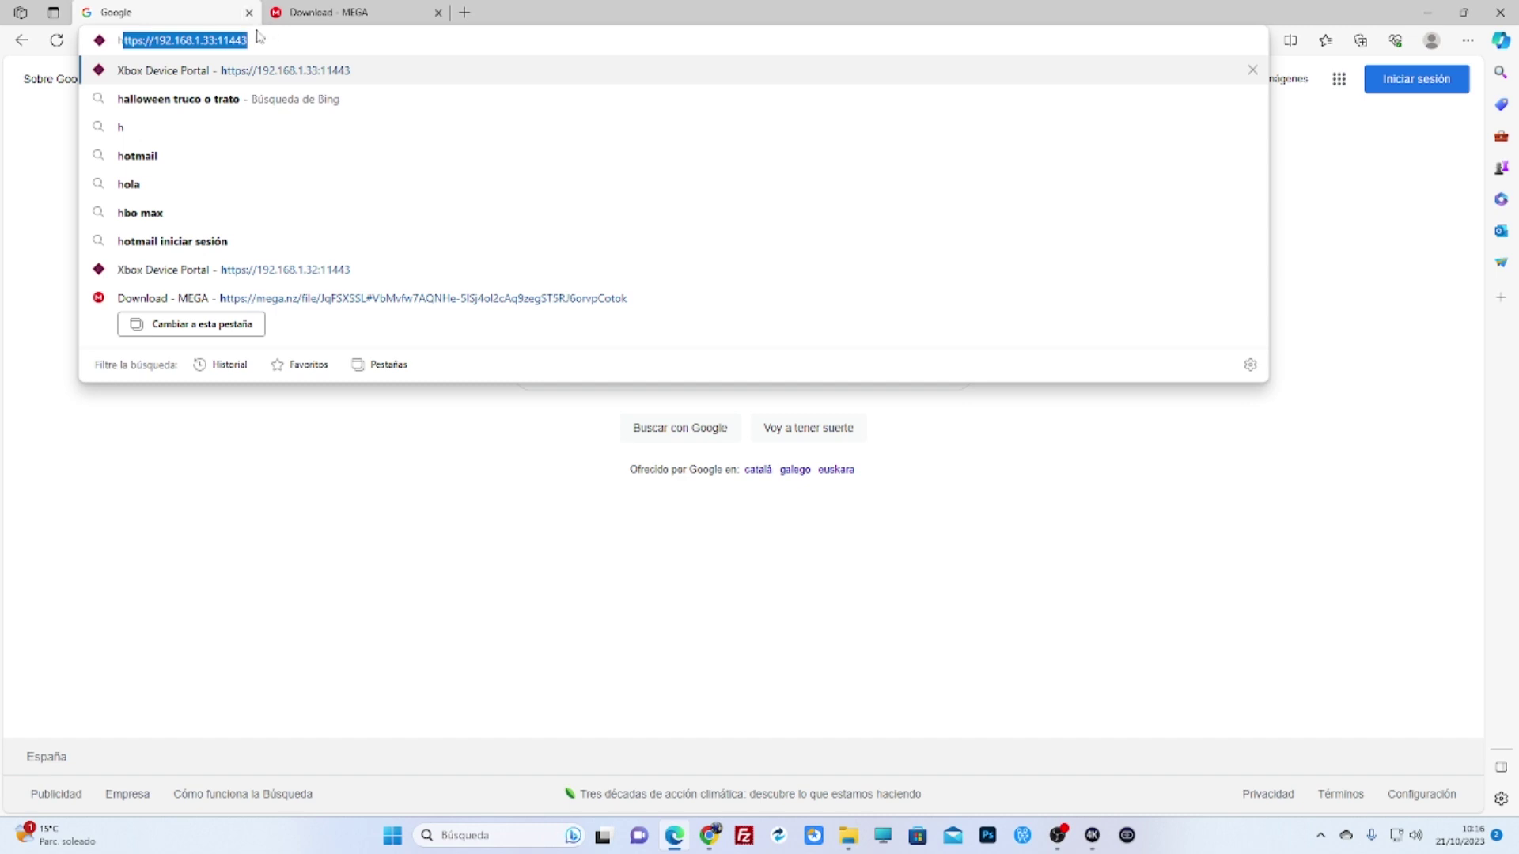
pyautogui.press('Return')
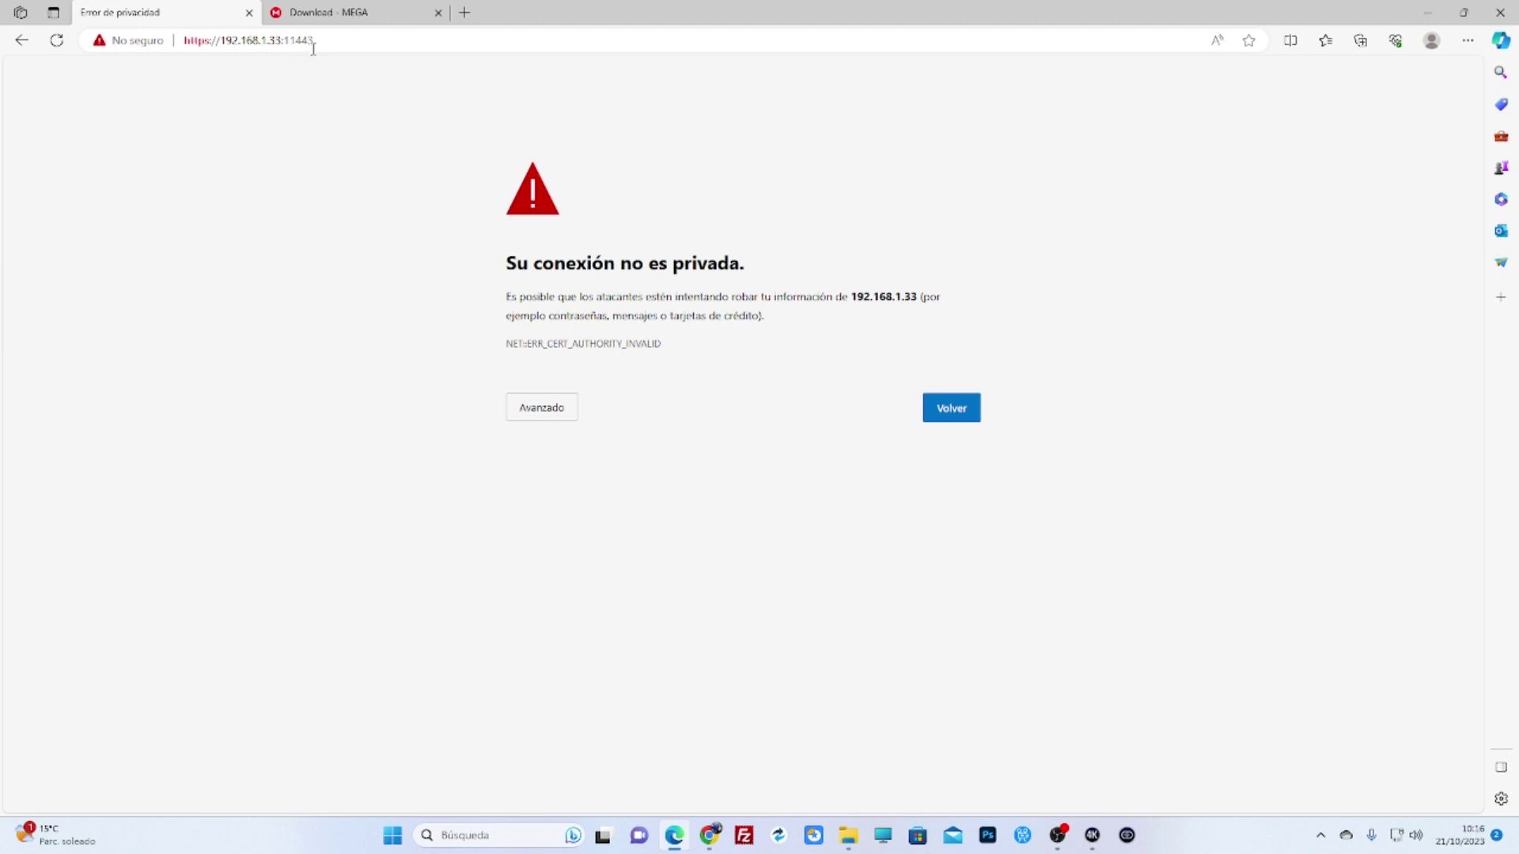
# - Continue past the certificate warning for 192.168.1.33 and sign in to the Xbox Device Portal, dismissing the translation offer
pyautogui.click(566, 412)
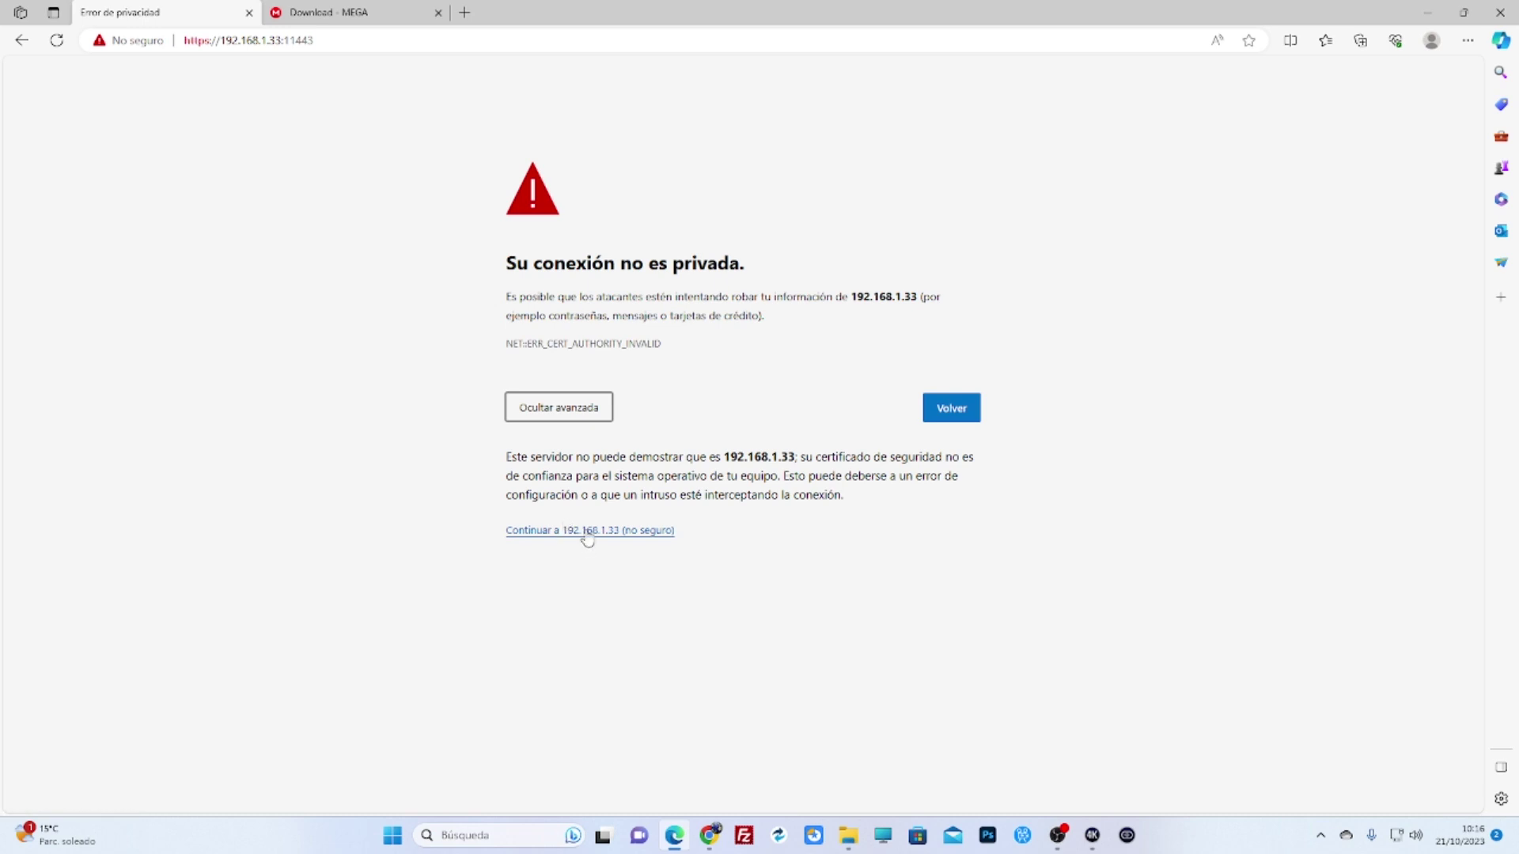
pyautogui.click(585, 530)
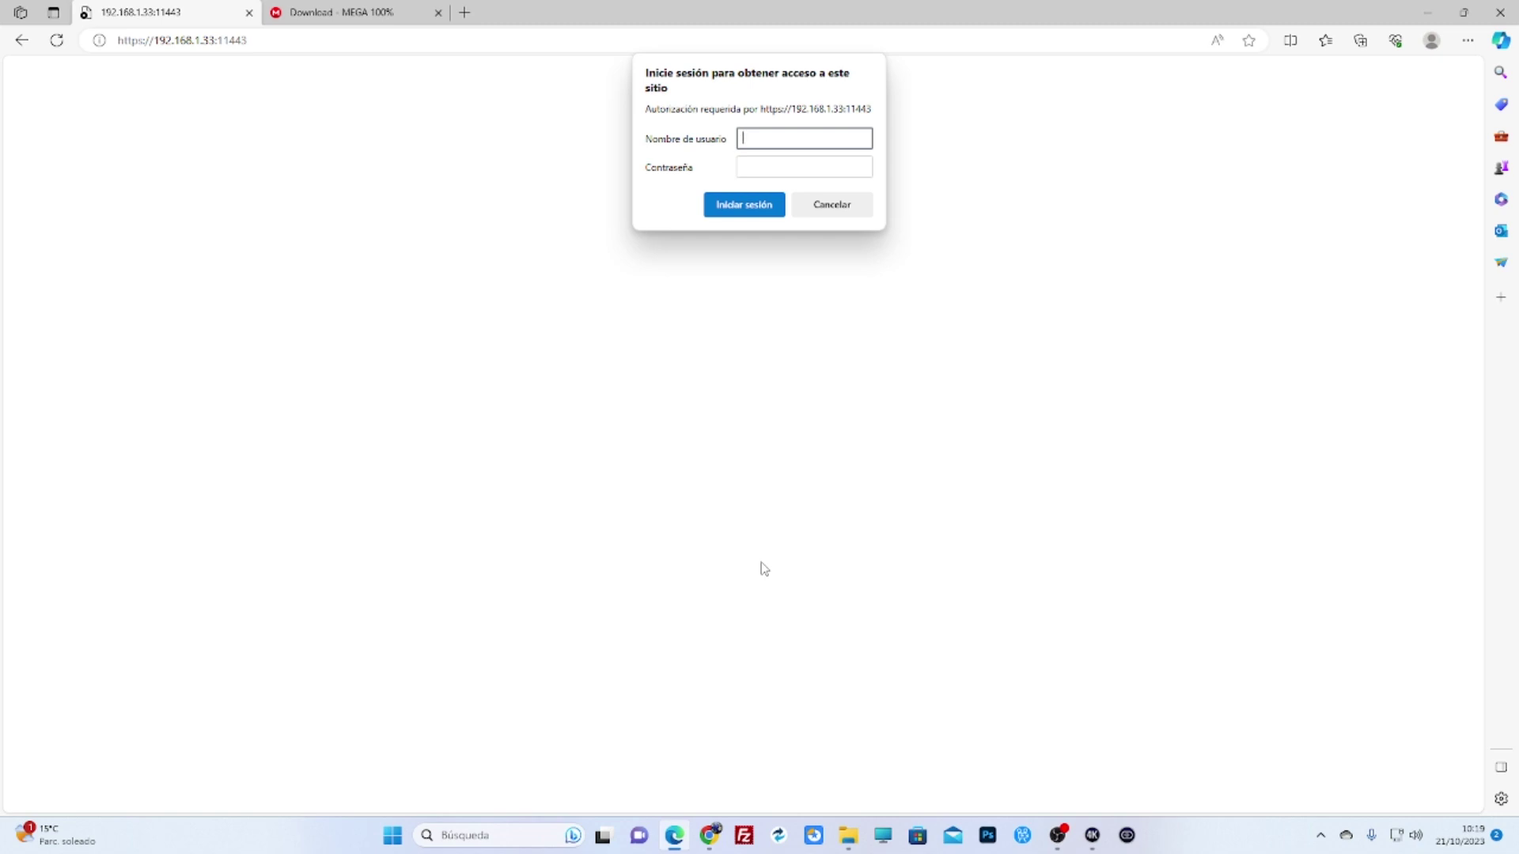
pyautogui.press('Return')
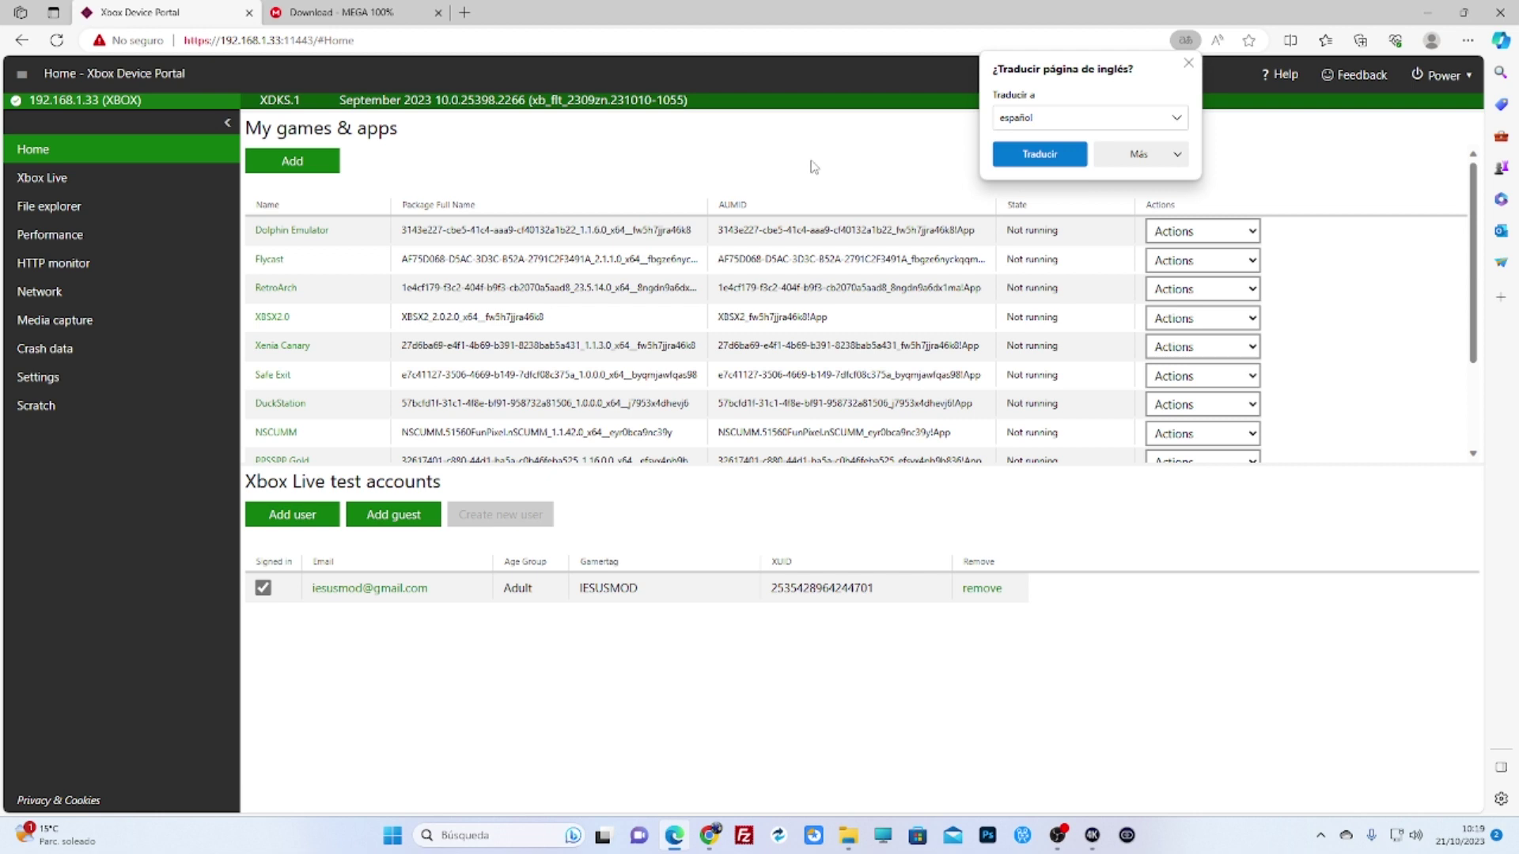
pyautogui.click(1188, 62)
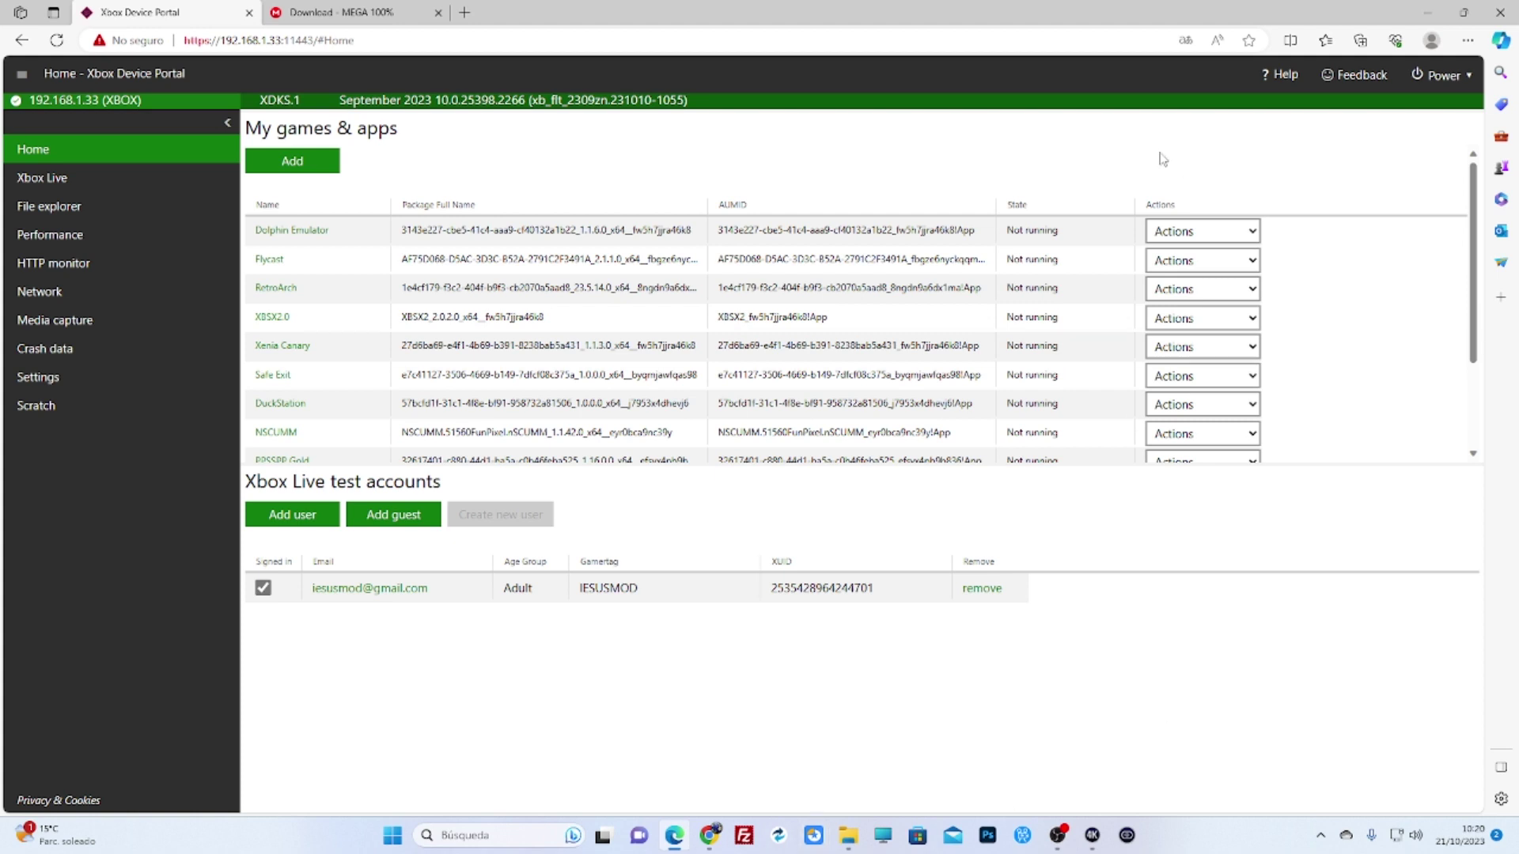
# - Shrink the browser to expose the desktop and add Nintendo64-powered-by-Libretro-v1.15.0.6.appx as the application package to install
pyautogui.click(1465, 11)
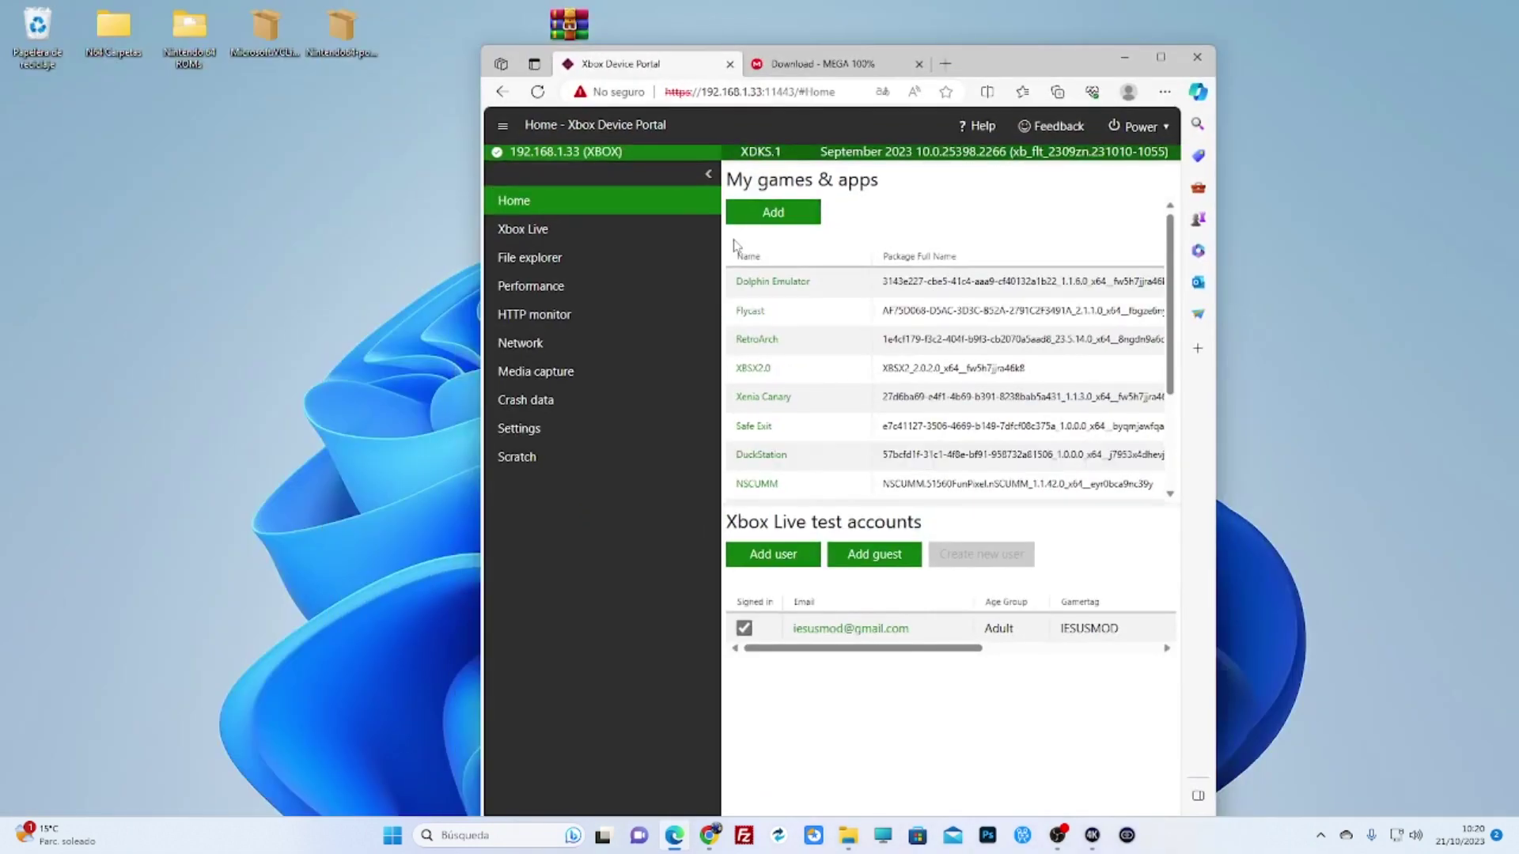
pyautogui.click(772, 215)
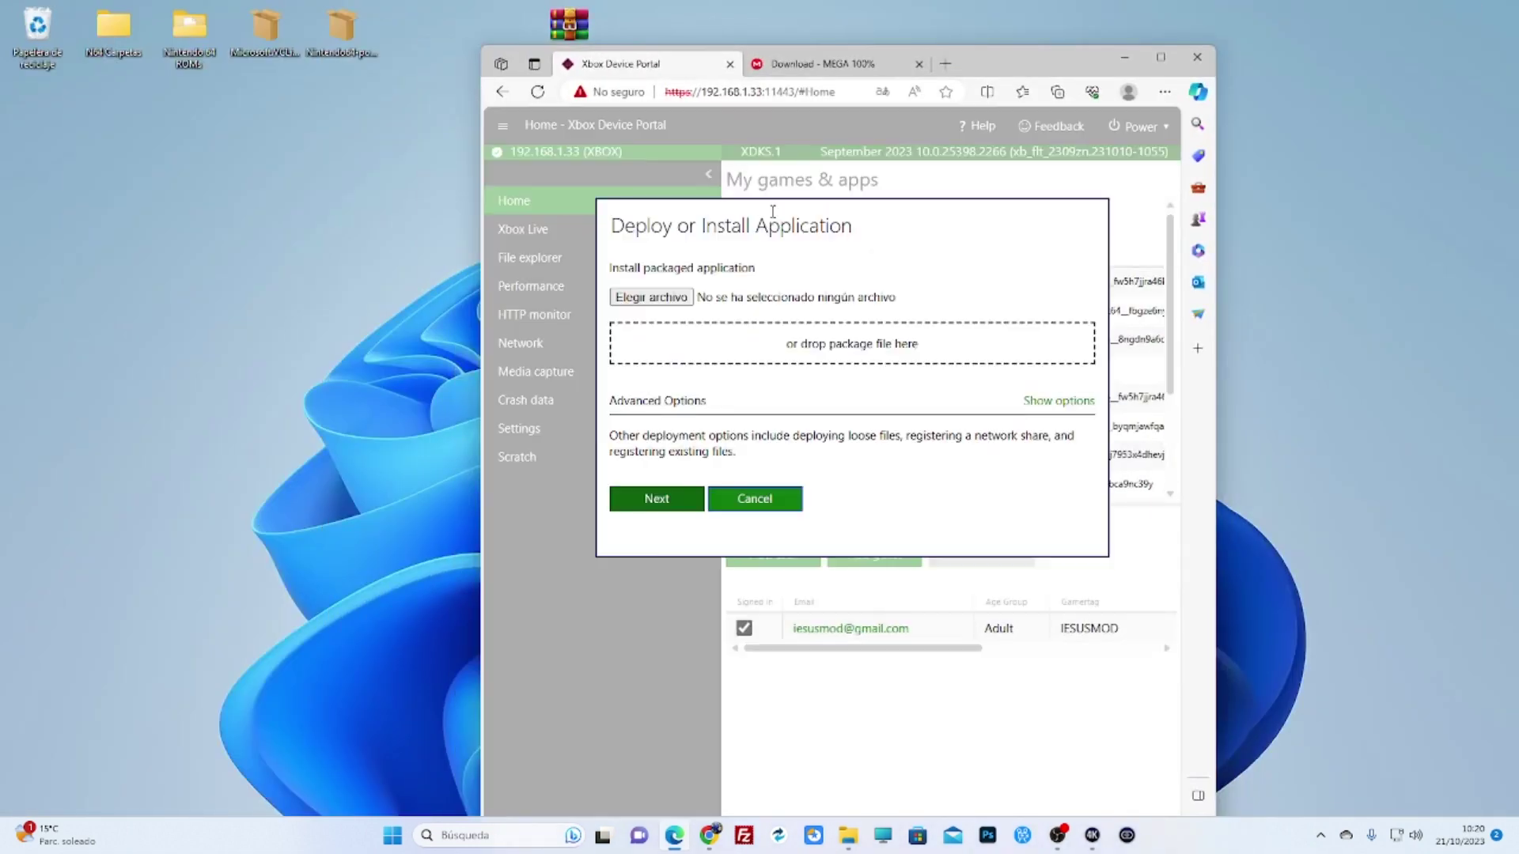
pyautogui.moveTo(344, 35); pyautogui.dragTo(793, 330)
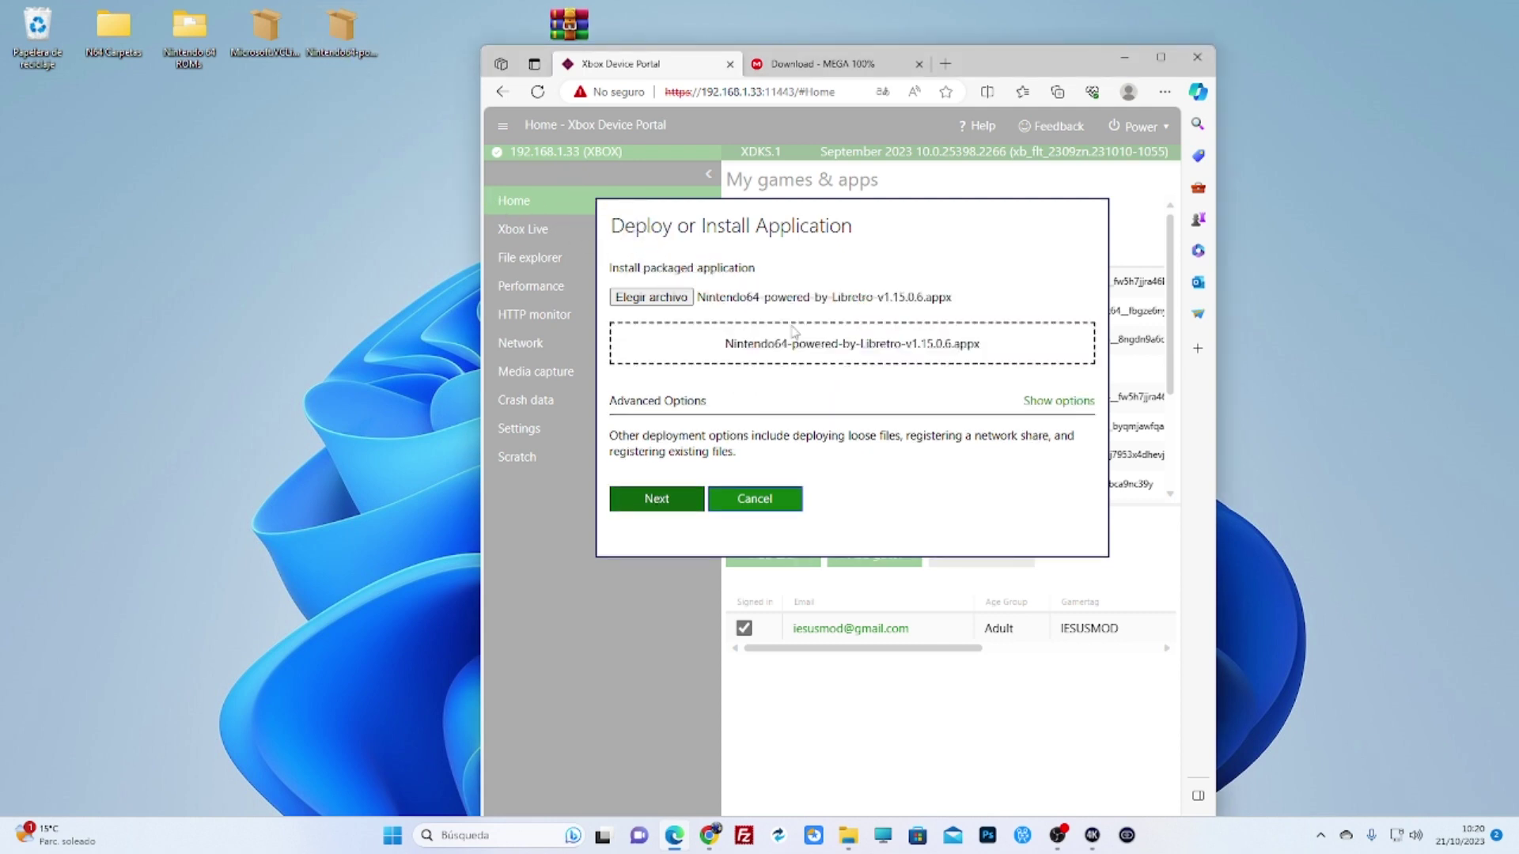
# - Add Microsoft.VCLibs.x64.14.00.appx as the dependency and install the Nintendo 64 package on the console
pyautogui.click(663, 498)
pyautogui.moveTo(247, 32); pyautogui.dragTo(758, 425)
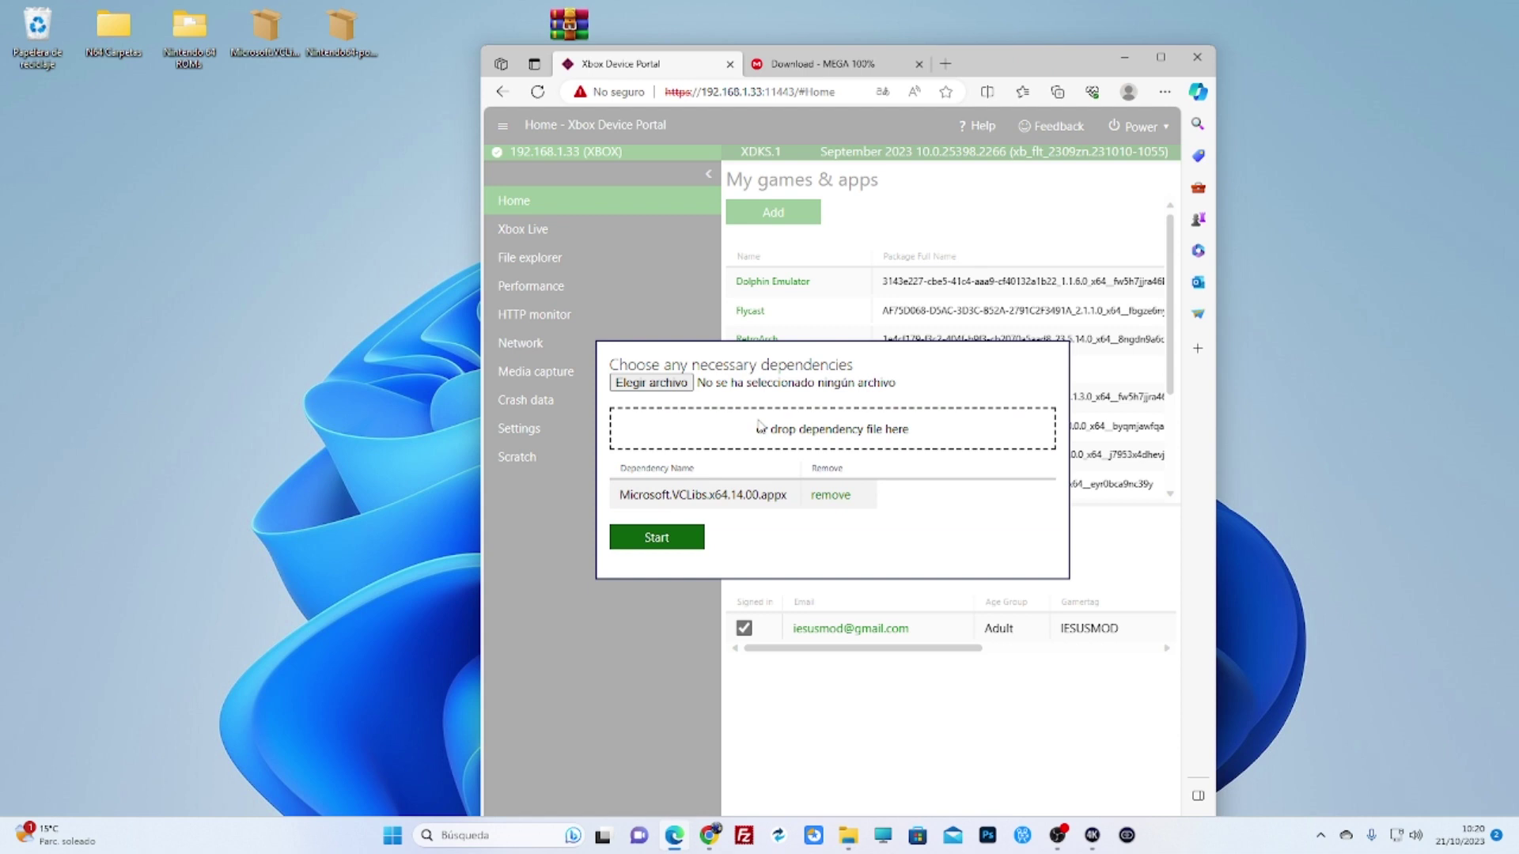
pyautogui.click(653, 541)
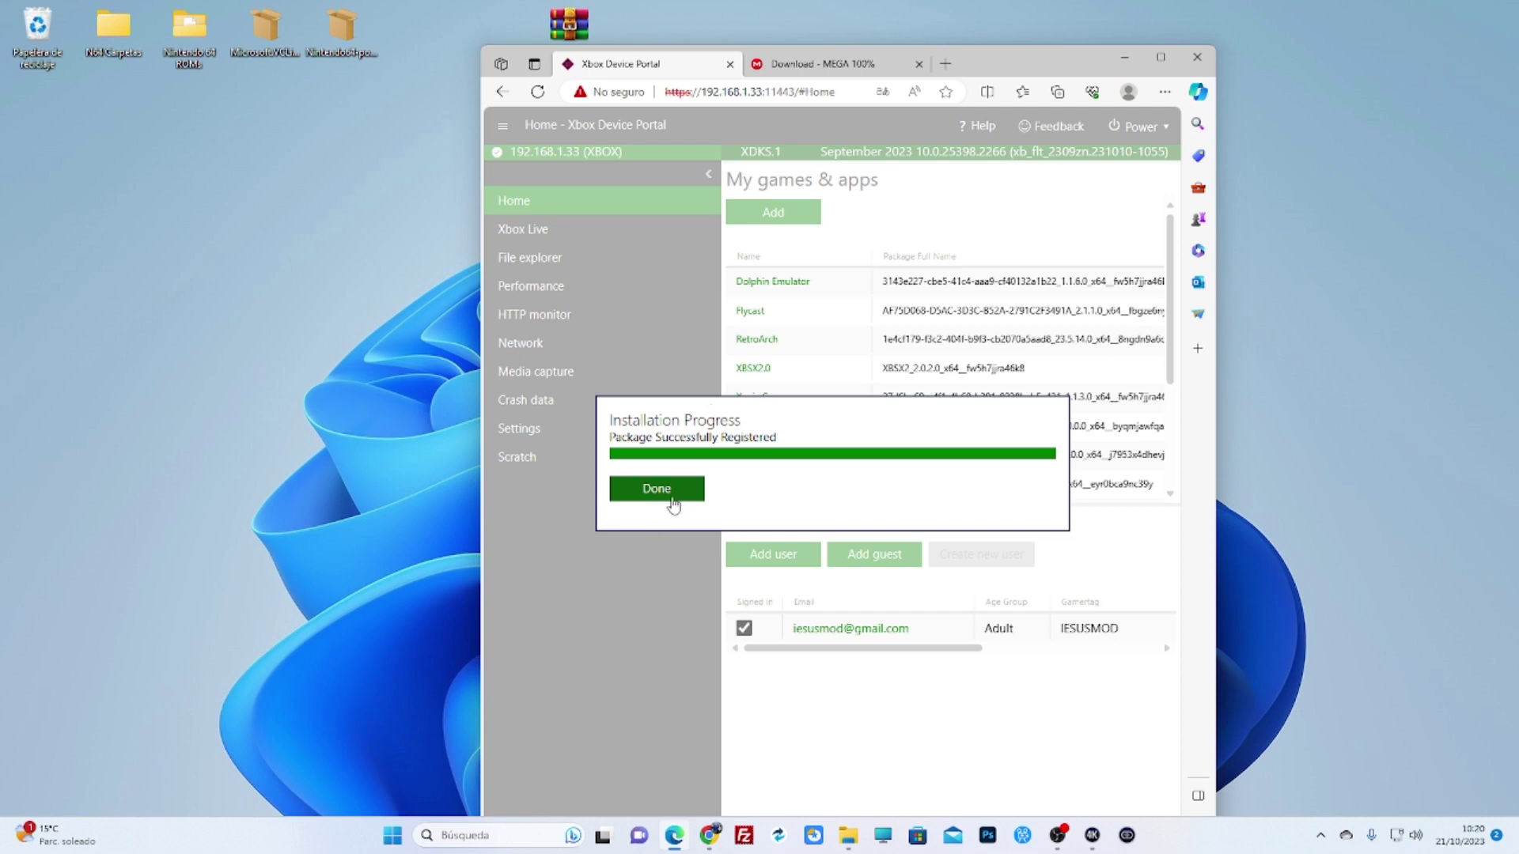
pyautogui.click(672, 505)
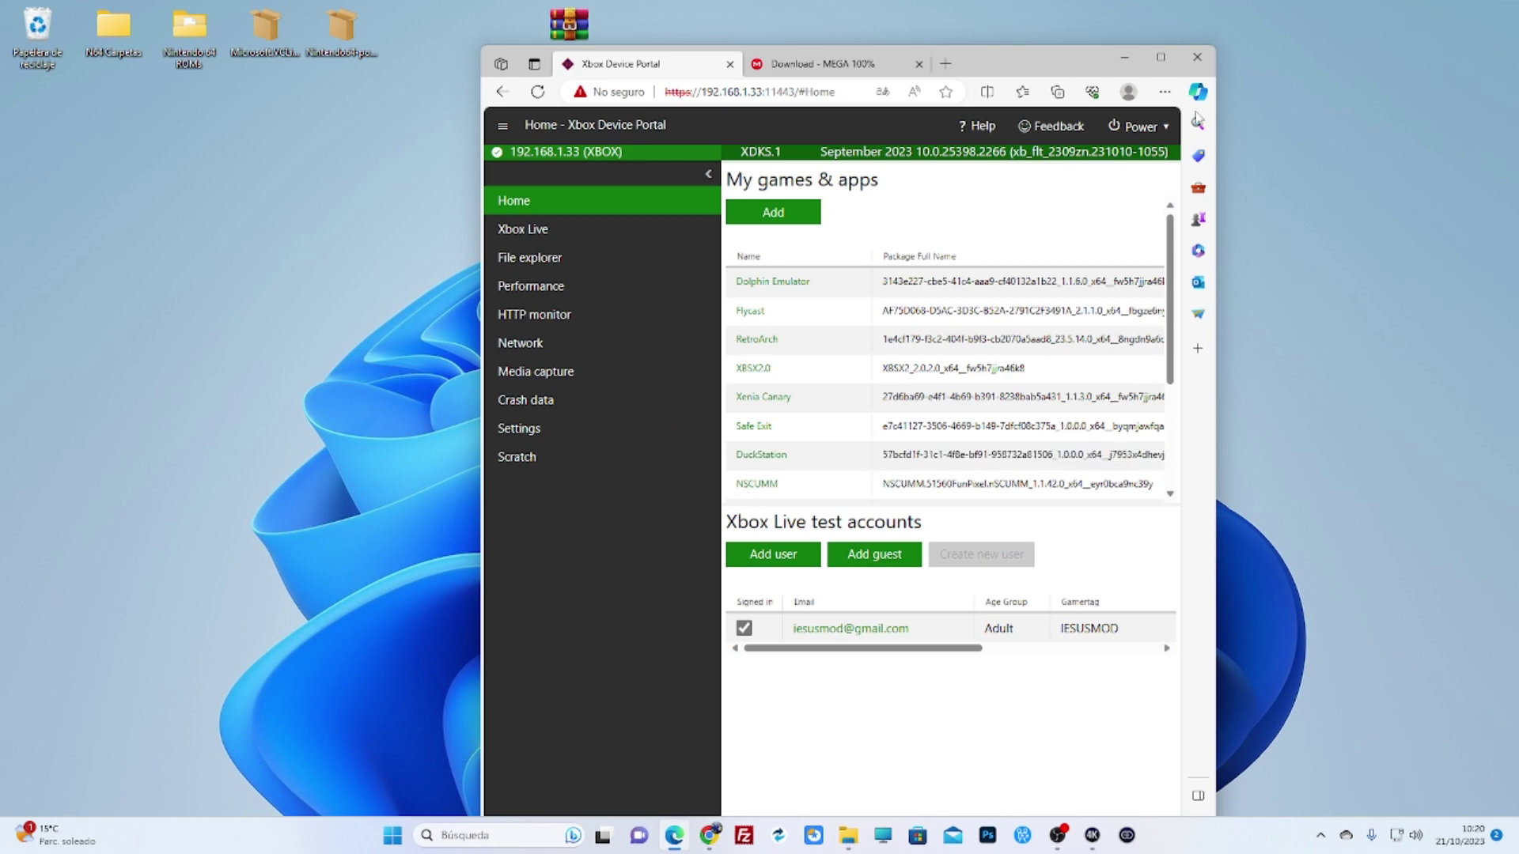
# - Check the maximized portal's games and apps list for Nintendo 64, closing the browser when finished
pyautogui.click(1162, 60)
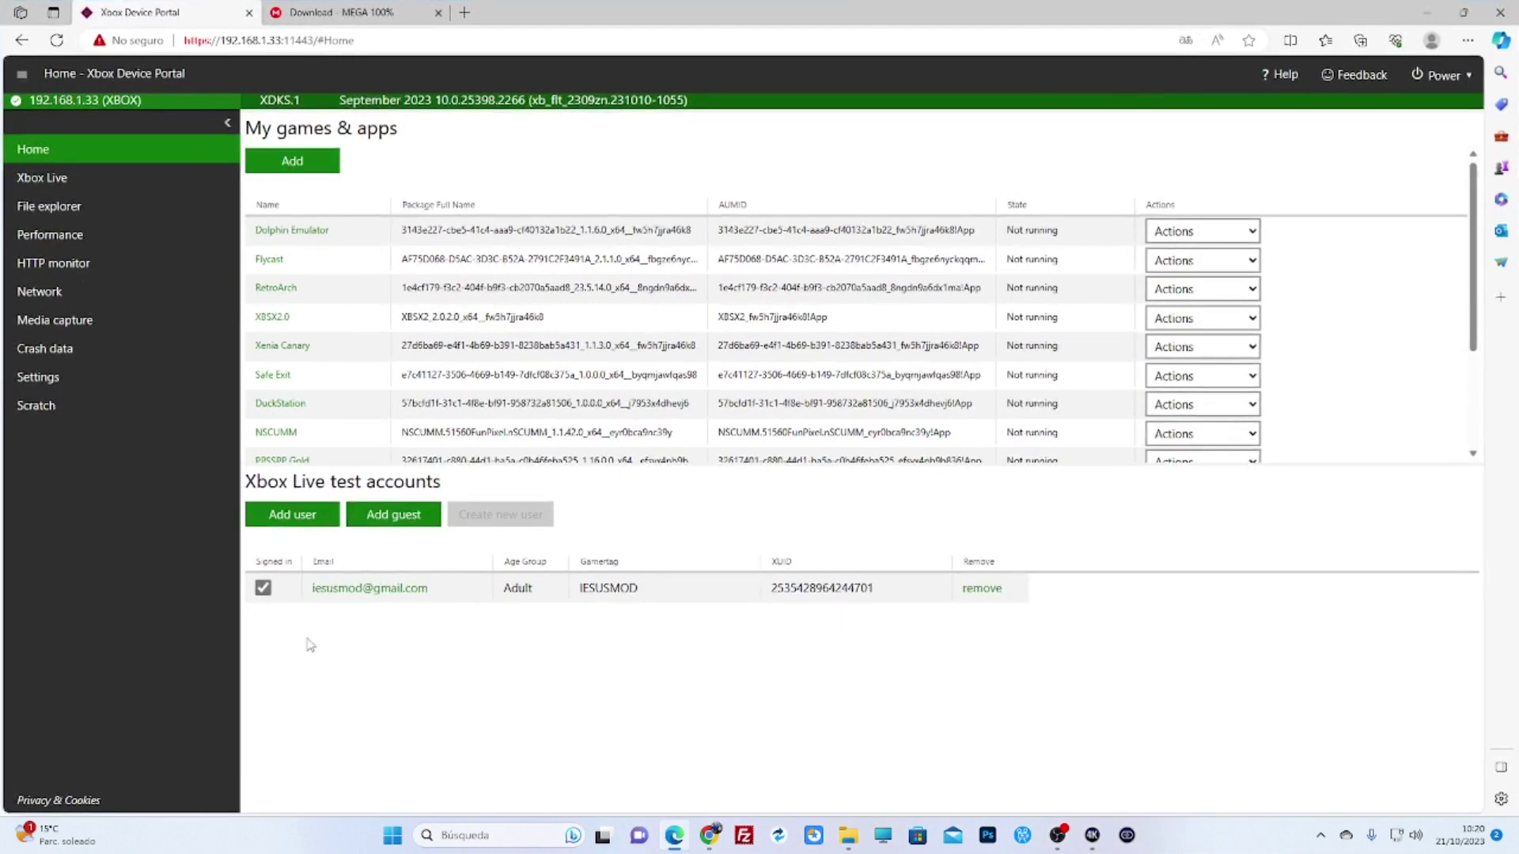
pyautogui.scroll(-3, 341, 335)
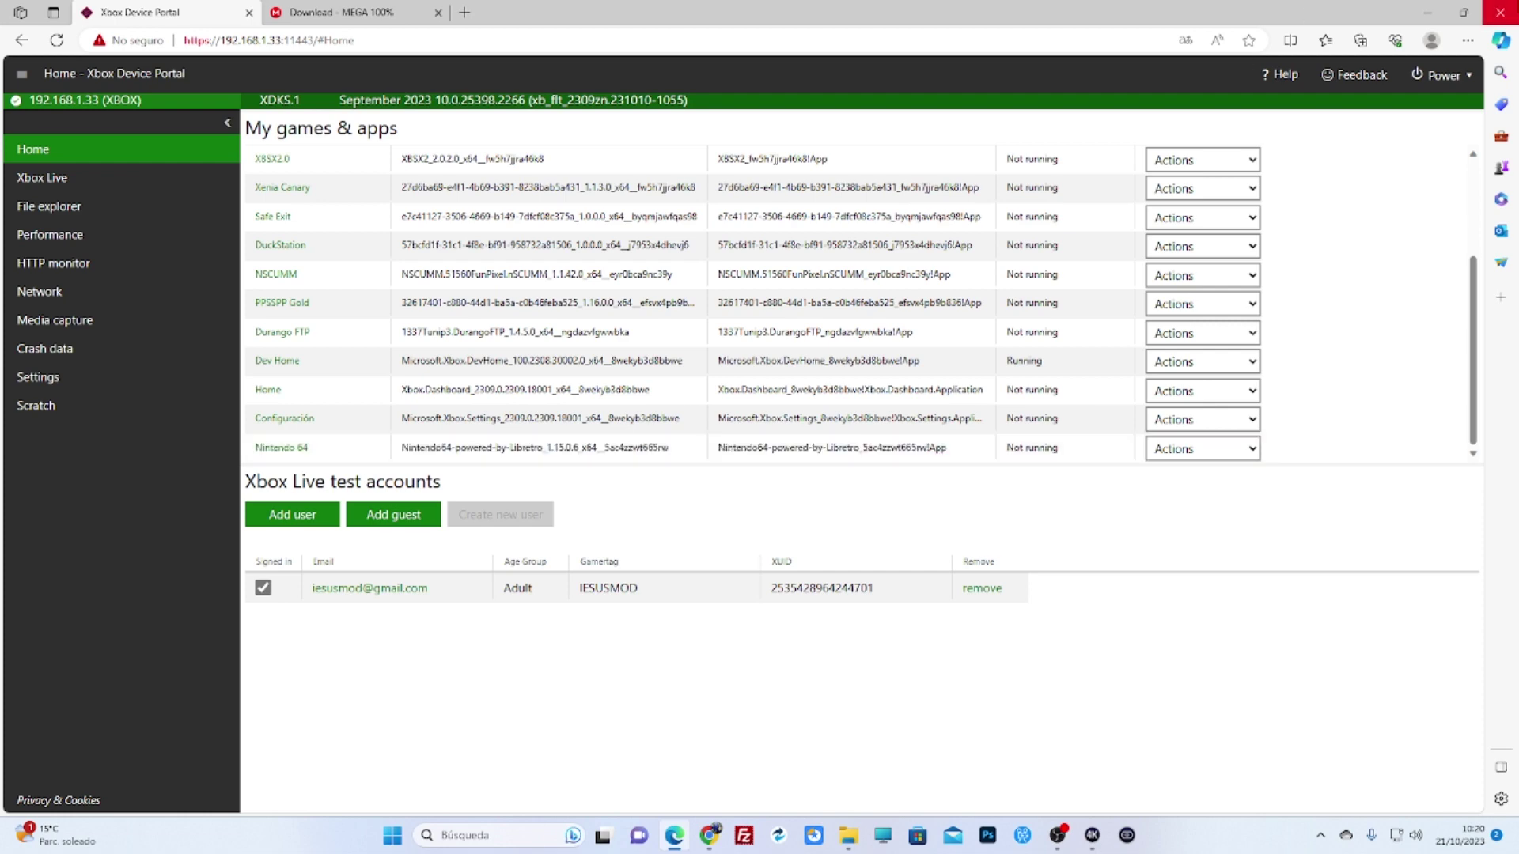
pyautogui.click(1499, 12)
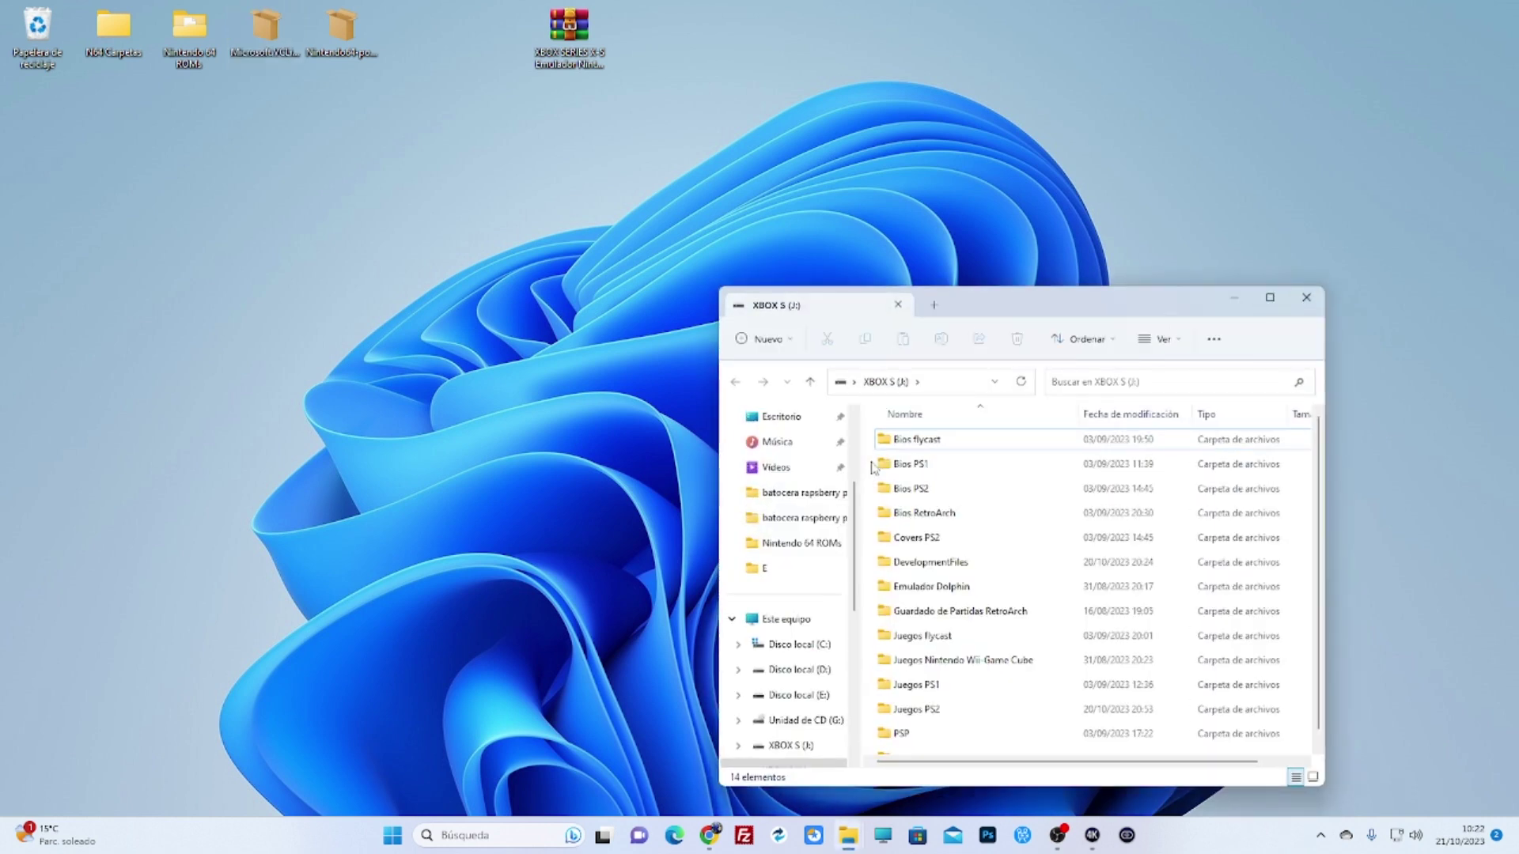
# - Copy the desktop's N64 Carpetas and Nintendo 64 ROMs folders to the root of the XBOX S drive, closing its window when finished
pyautogui.moveTo(1031, 303); pyautogui.dragTo(891, 124)
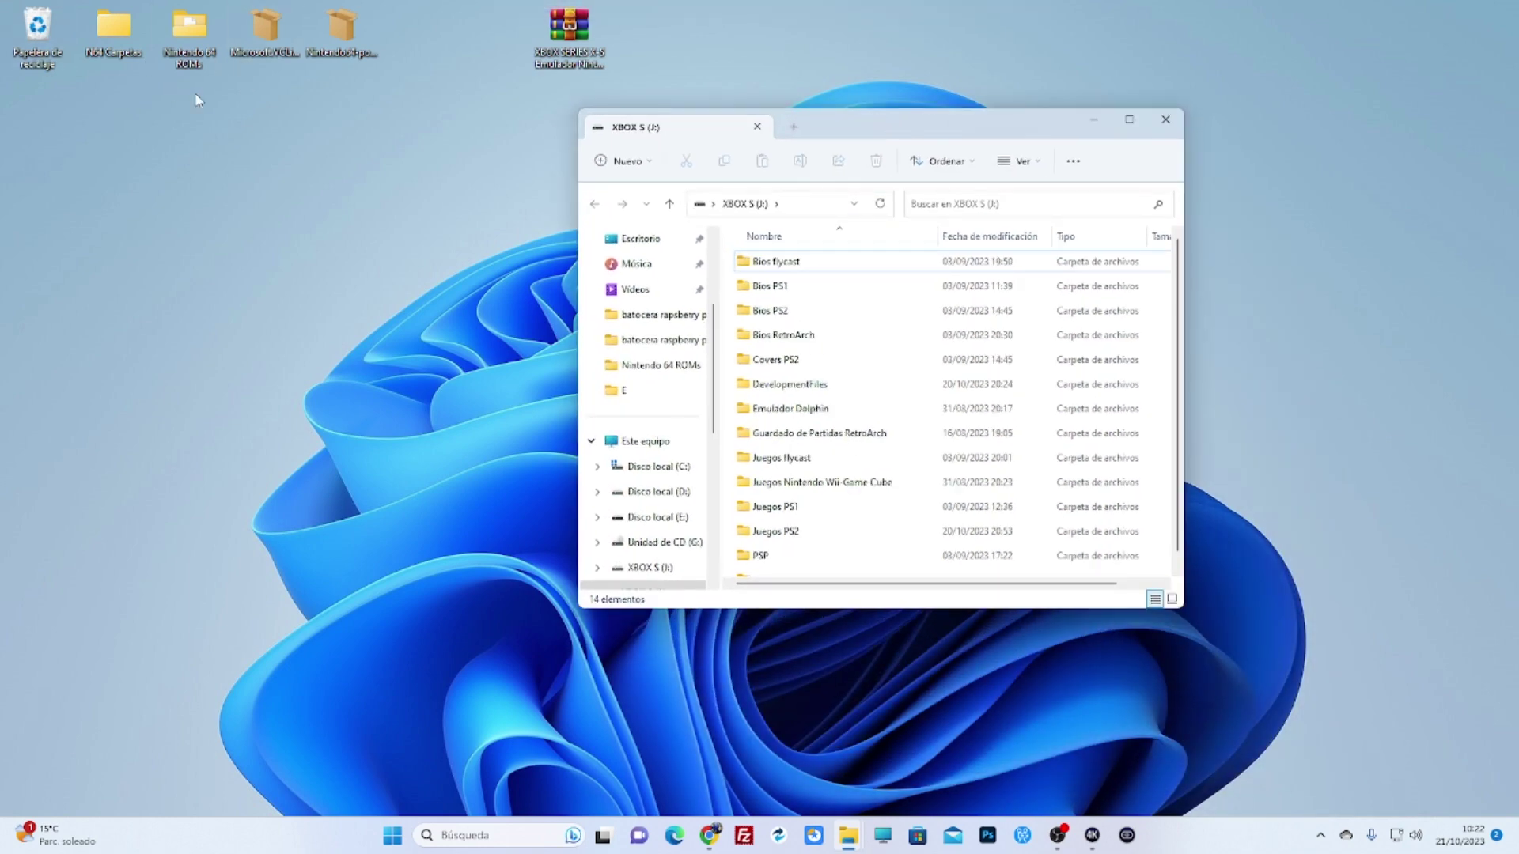
pyautogui.moveTo(197, 87); pyautogui.dragTo(731, 484)
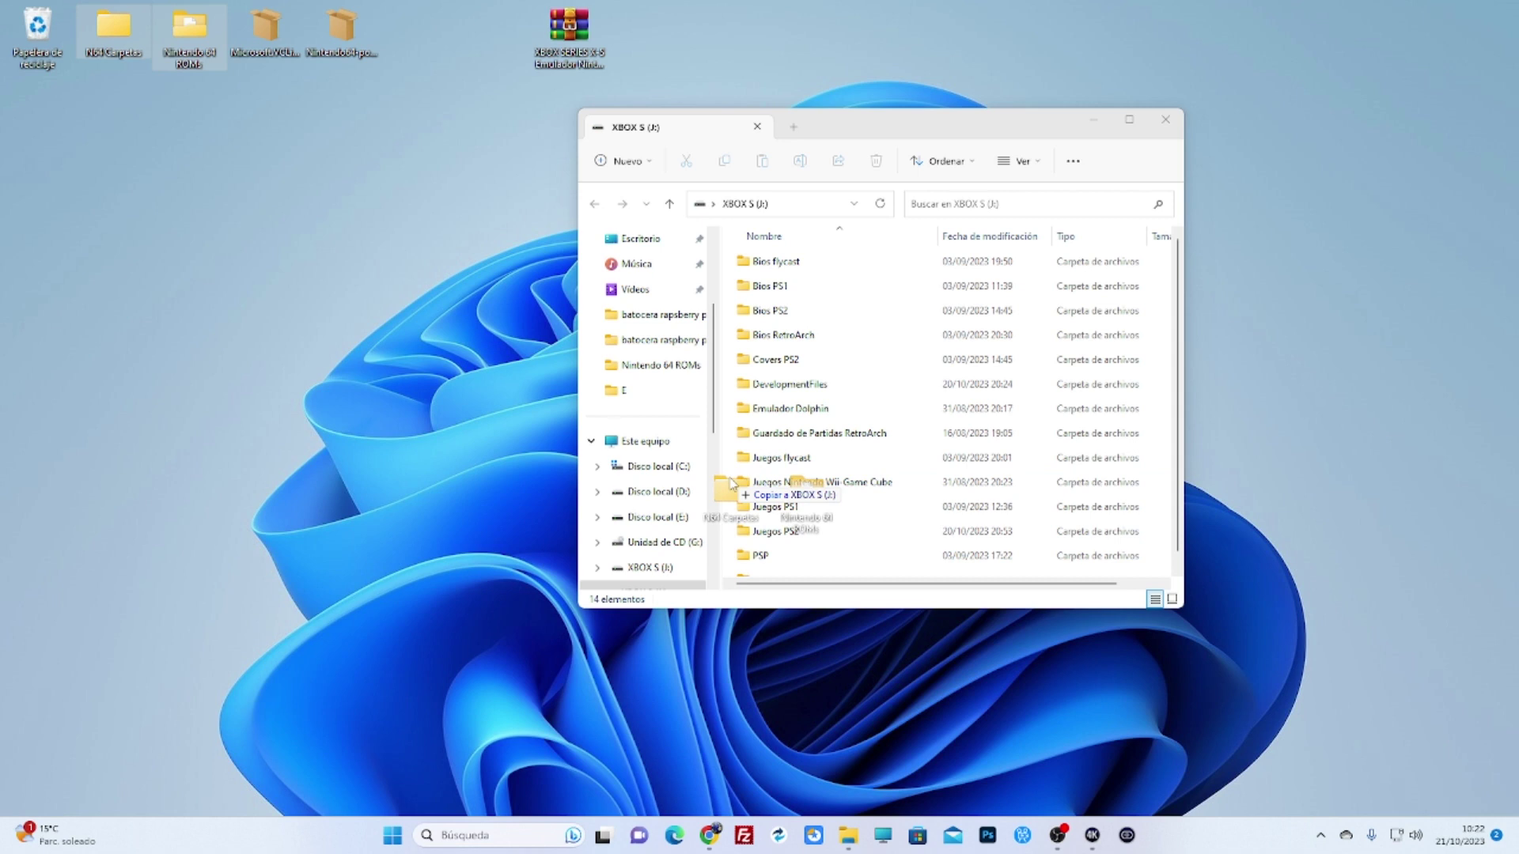
pyautogui.moveTo(731, 484); pyautogui.dragTo(736, 468)
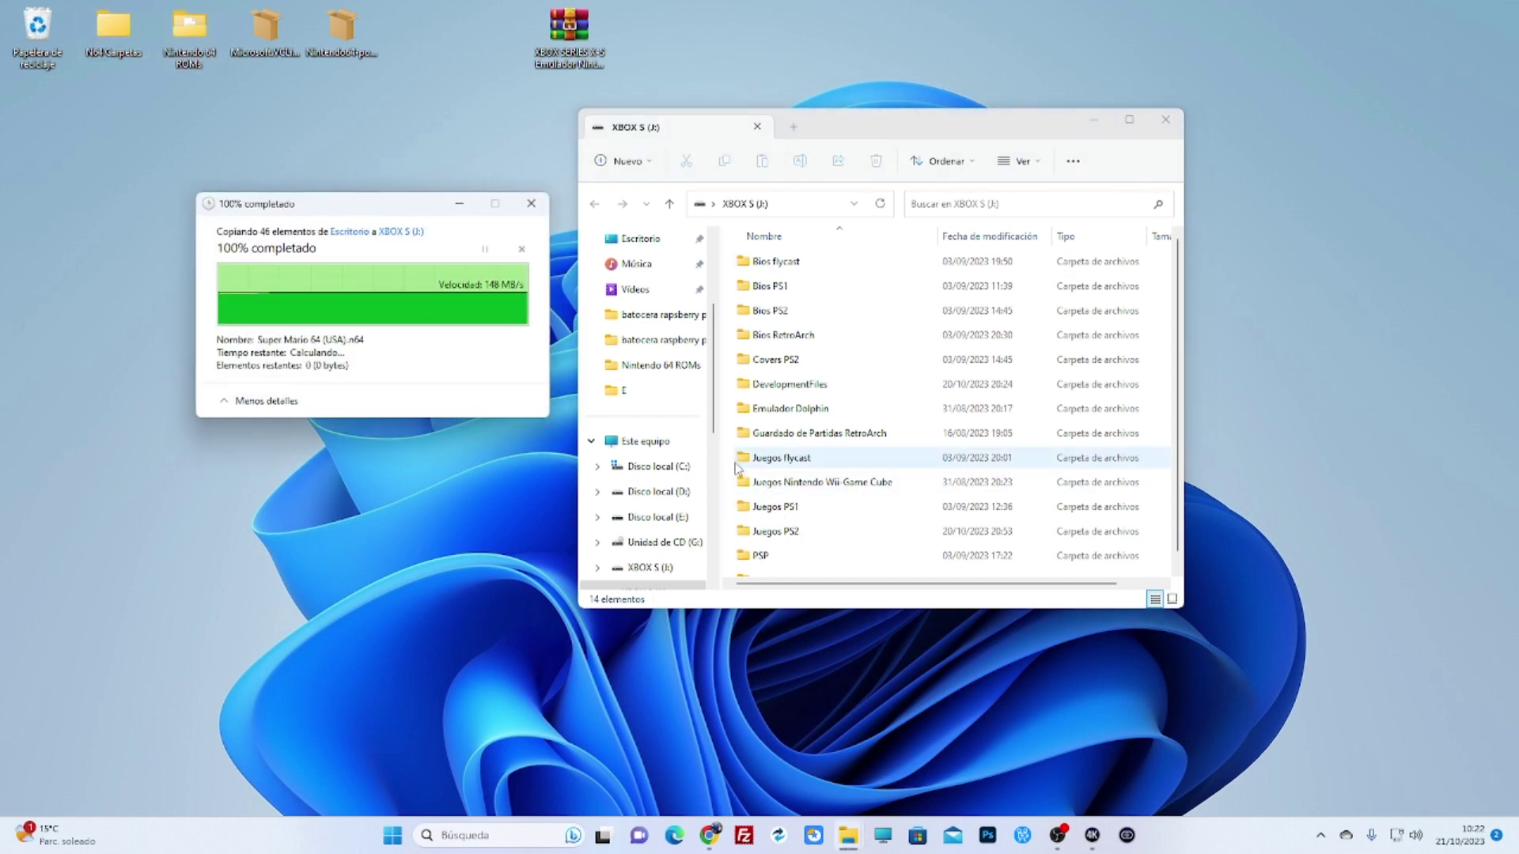
pyautogui.scroll(-1, 735, 468)
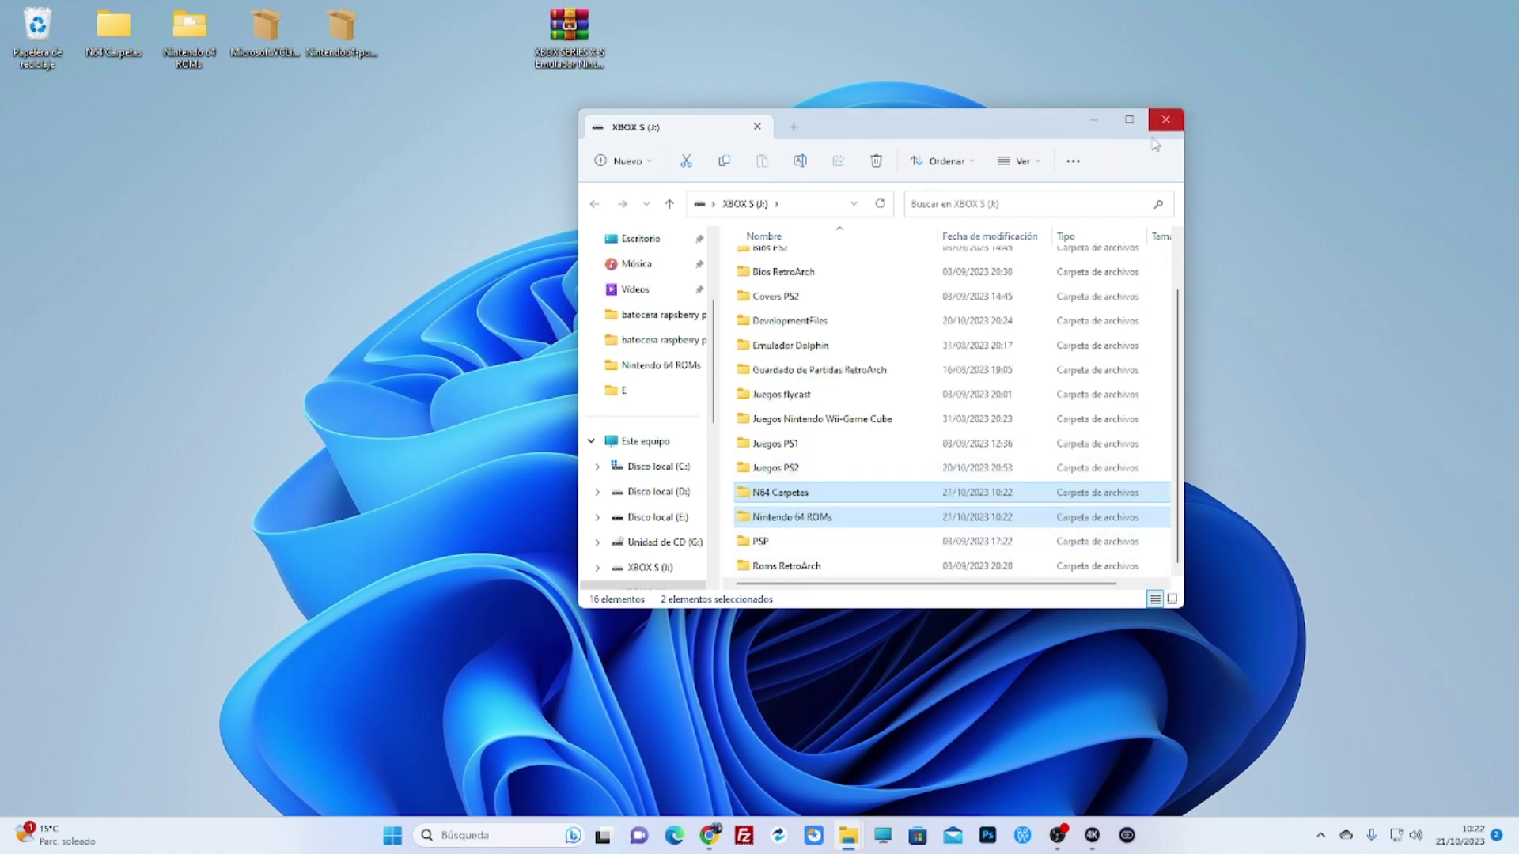
pyautogui.click(1178, 126)
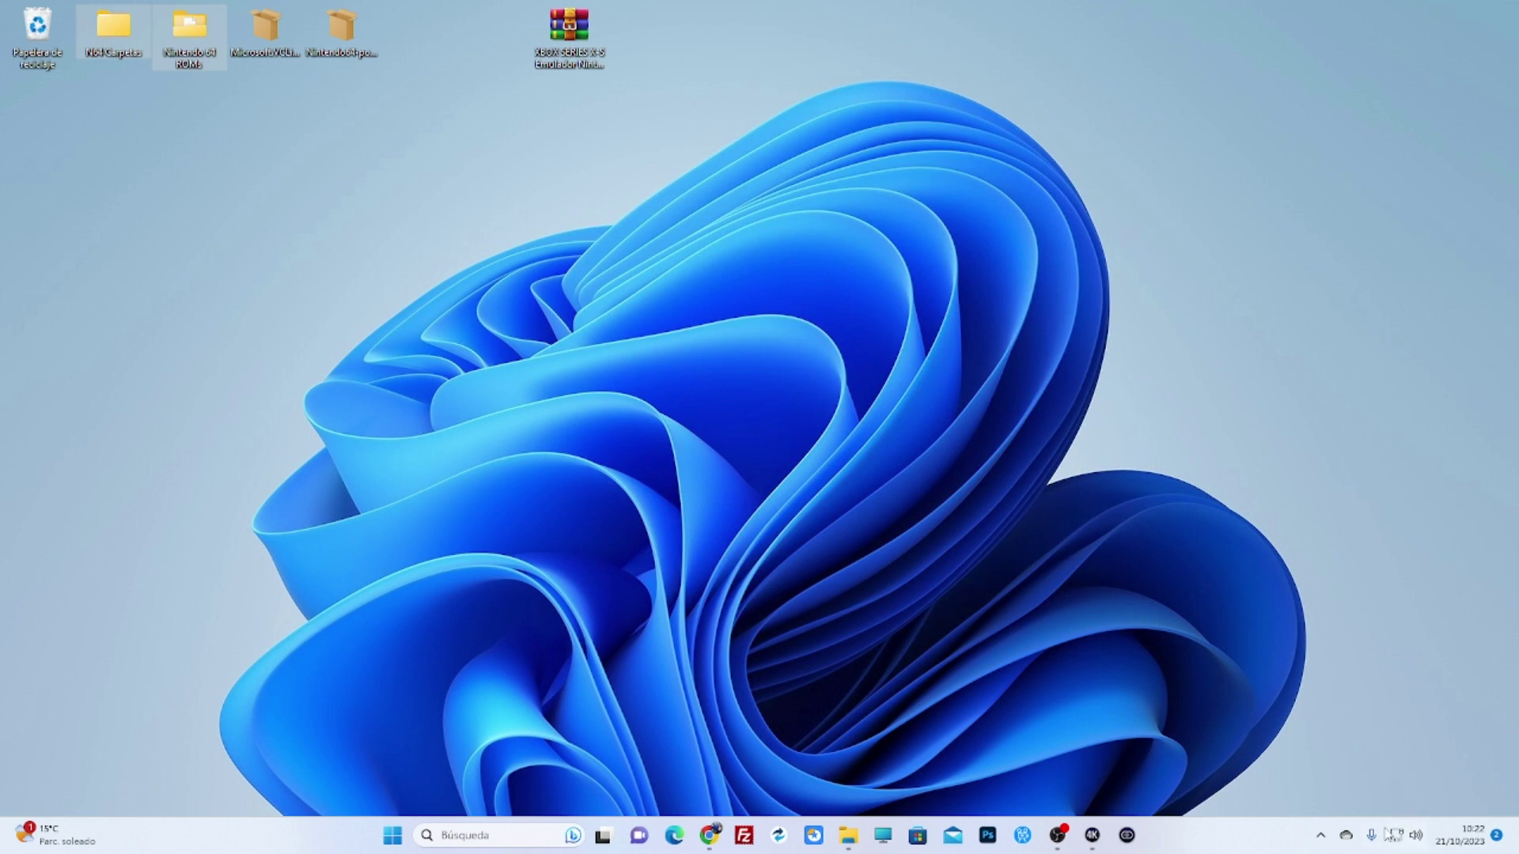
# - Safely eject the external USB drive from the PC
pyautogui.click(1320, 836)
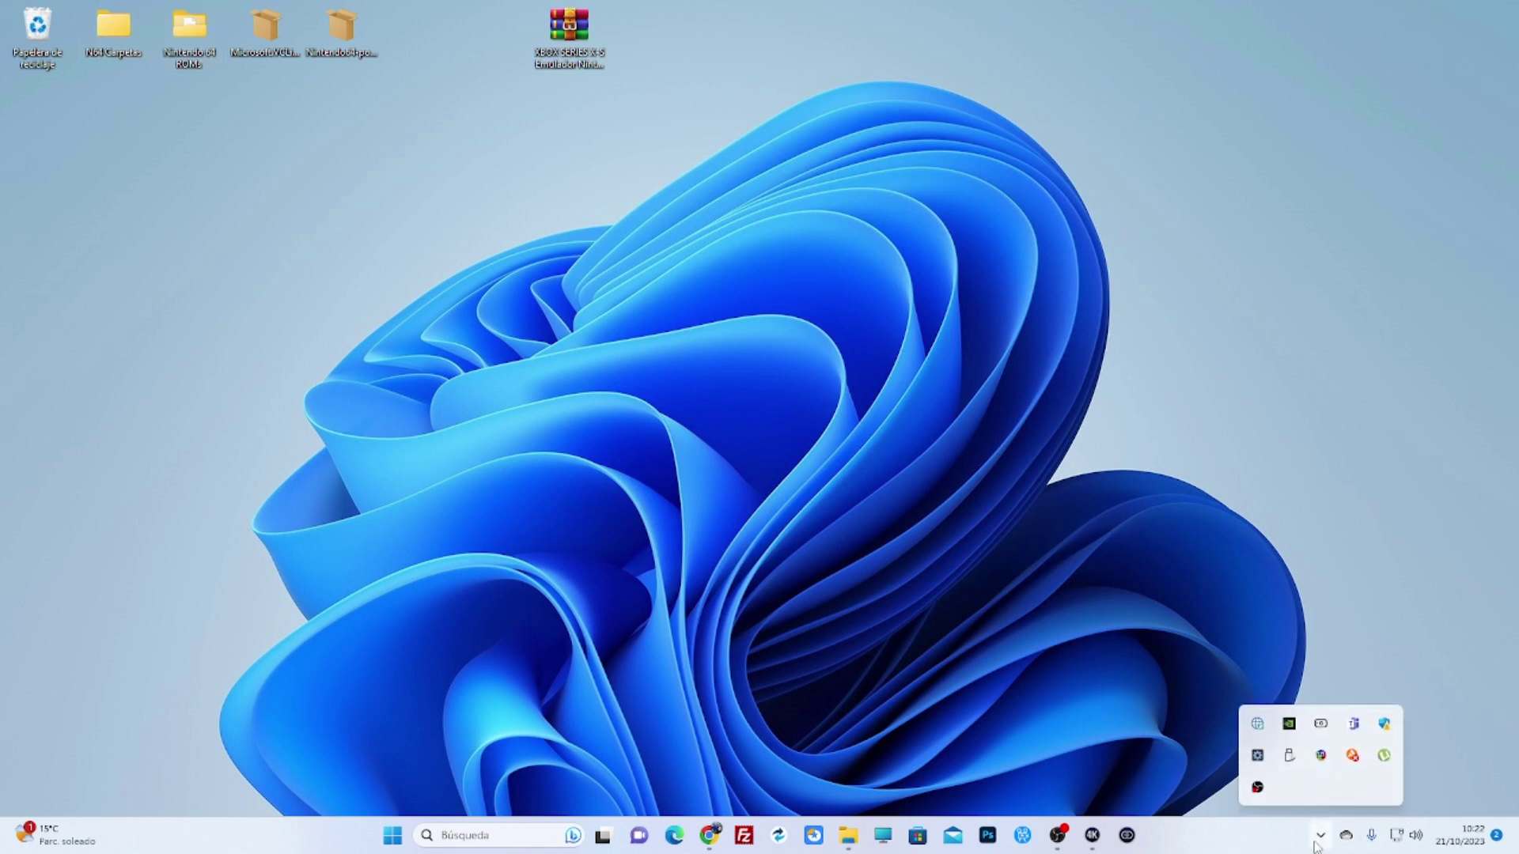
pyautogui.click(1291, 758)
pyautogui.click(1342, 734)
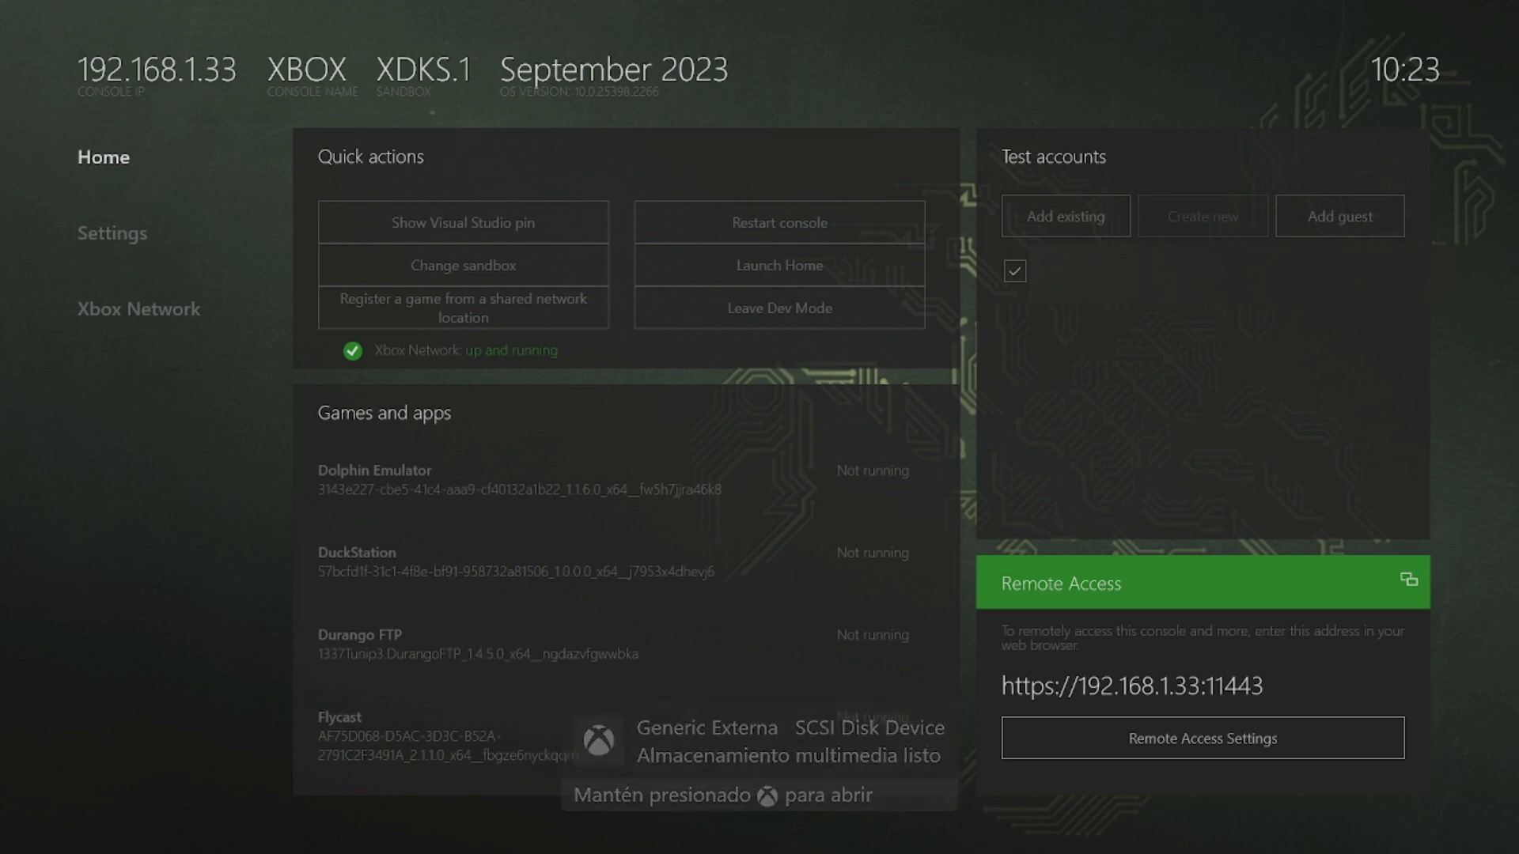
# - Find Nintendo 64 among the games and apps in the console's Dev Home and view its app details
pyautogui.click(625, 562)
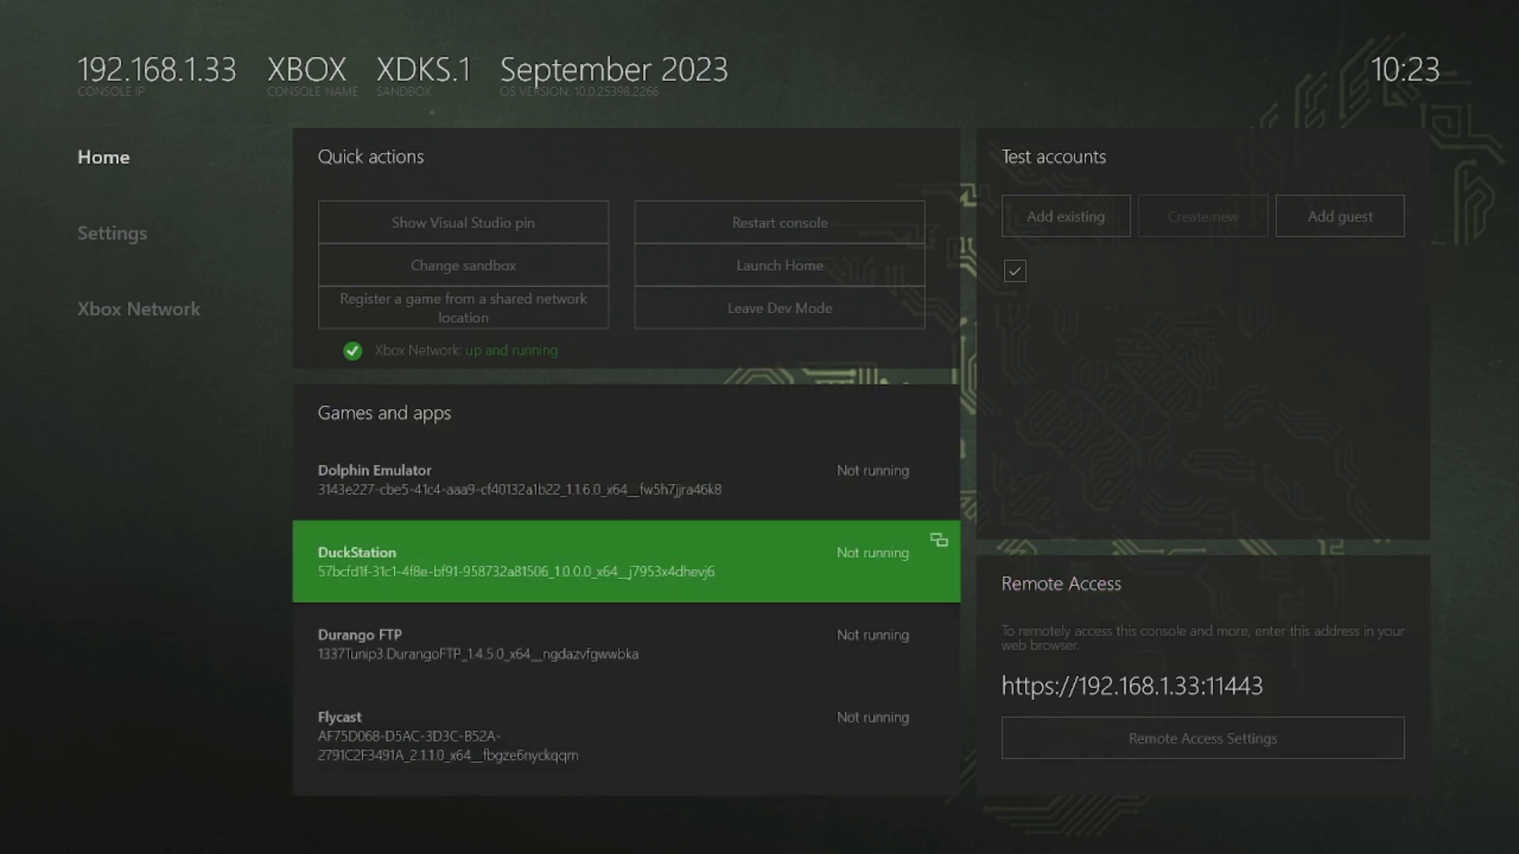
pyautogui.press('Down')
pyautogui.press('Down')
pyautogui.press('Down')
pyautogui.press('Down')
pyautogui.press('Up')
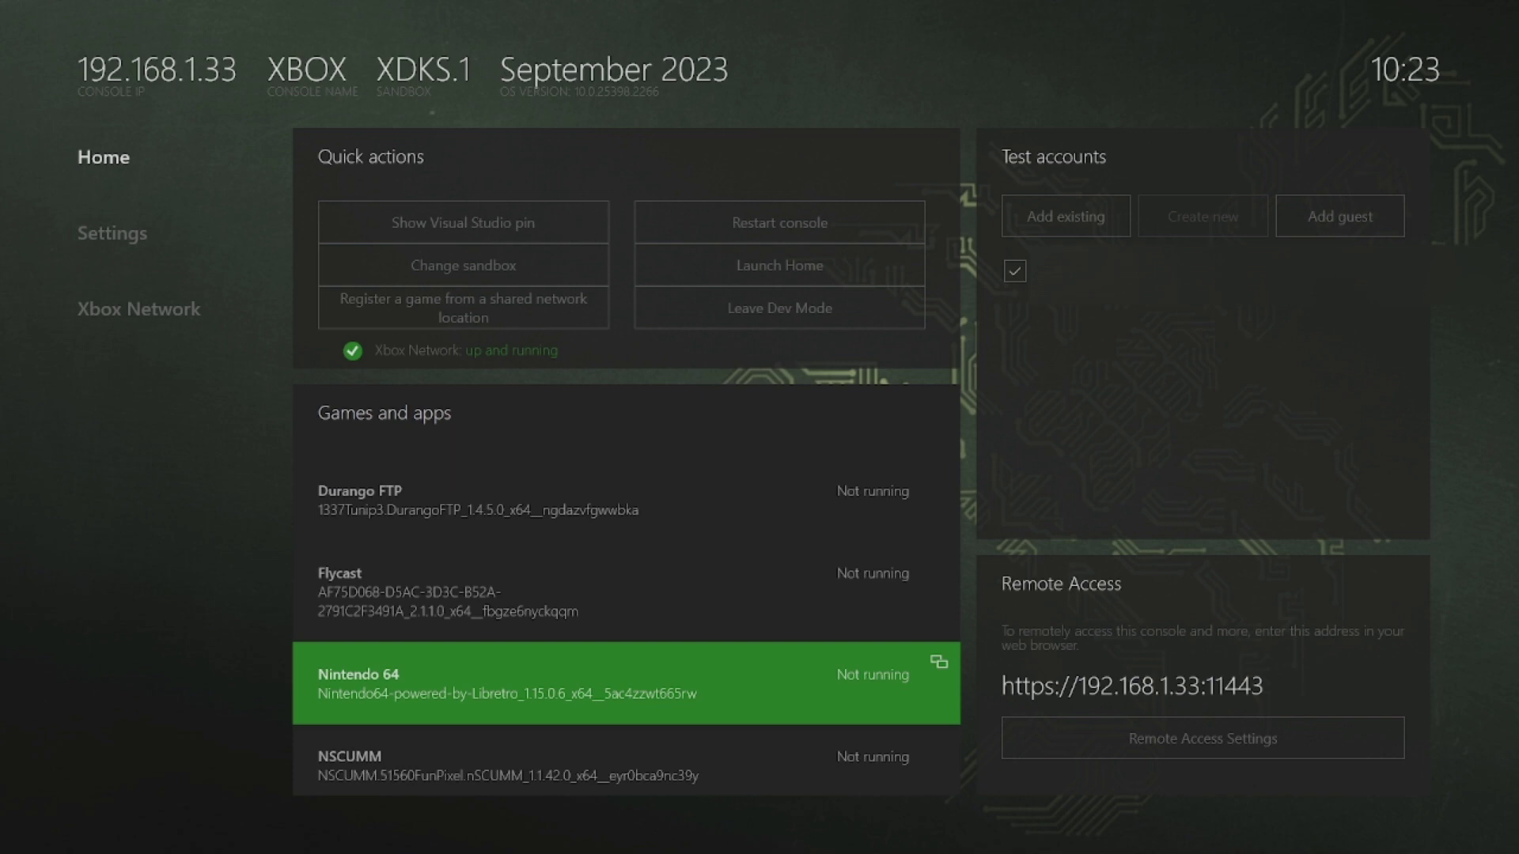
pyautogui.press('Menu')
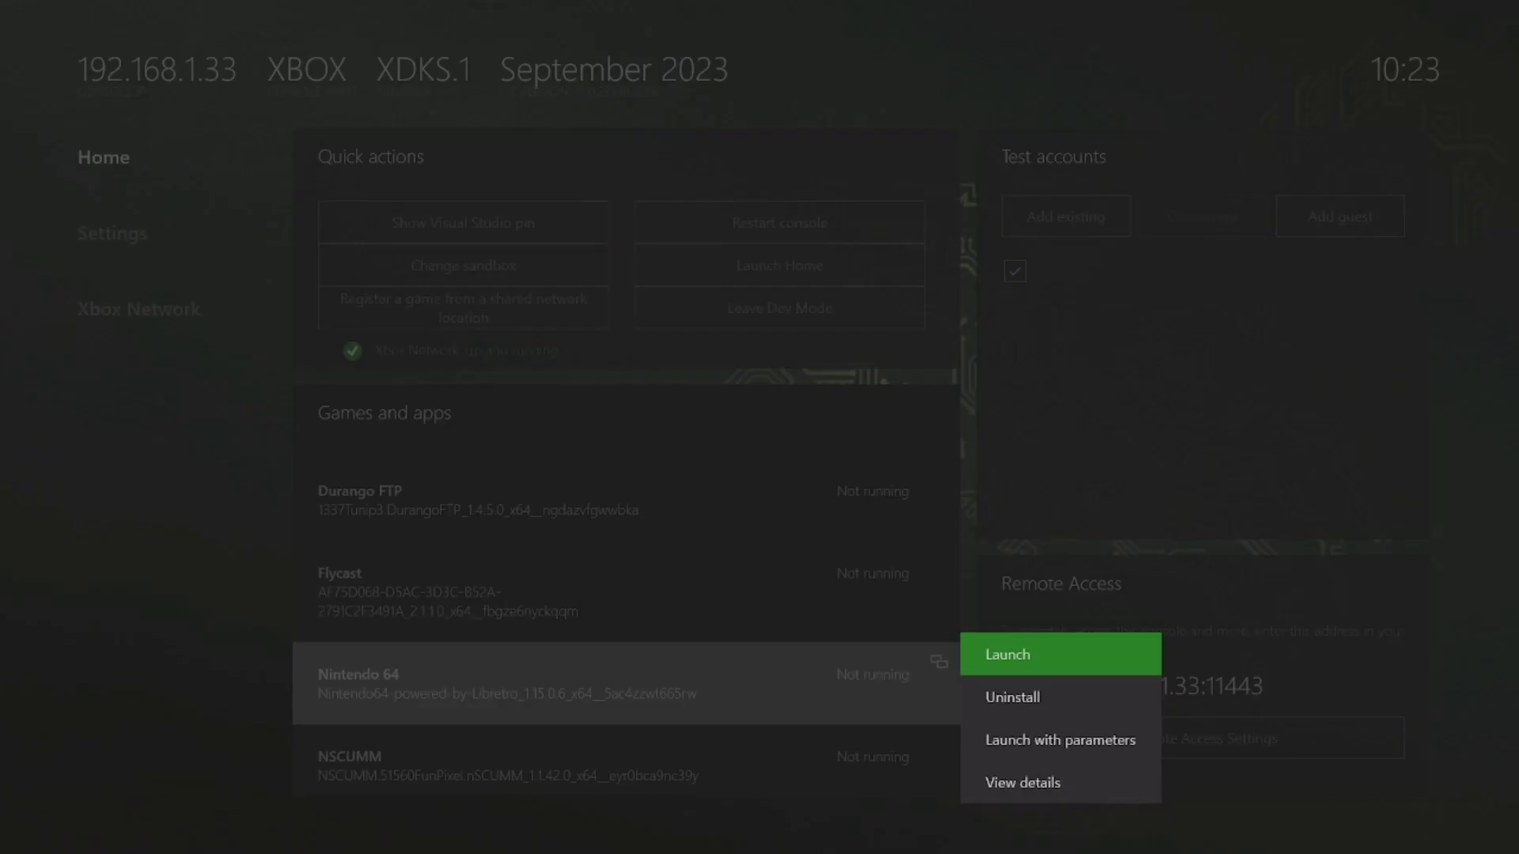
pyautogui.press('Down')
pyautogui.press('Down')
pyautogui.press('Down')
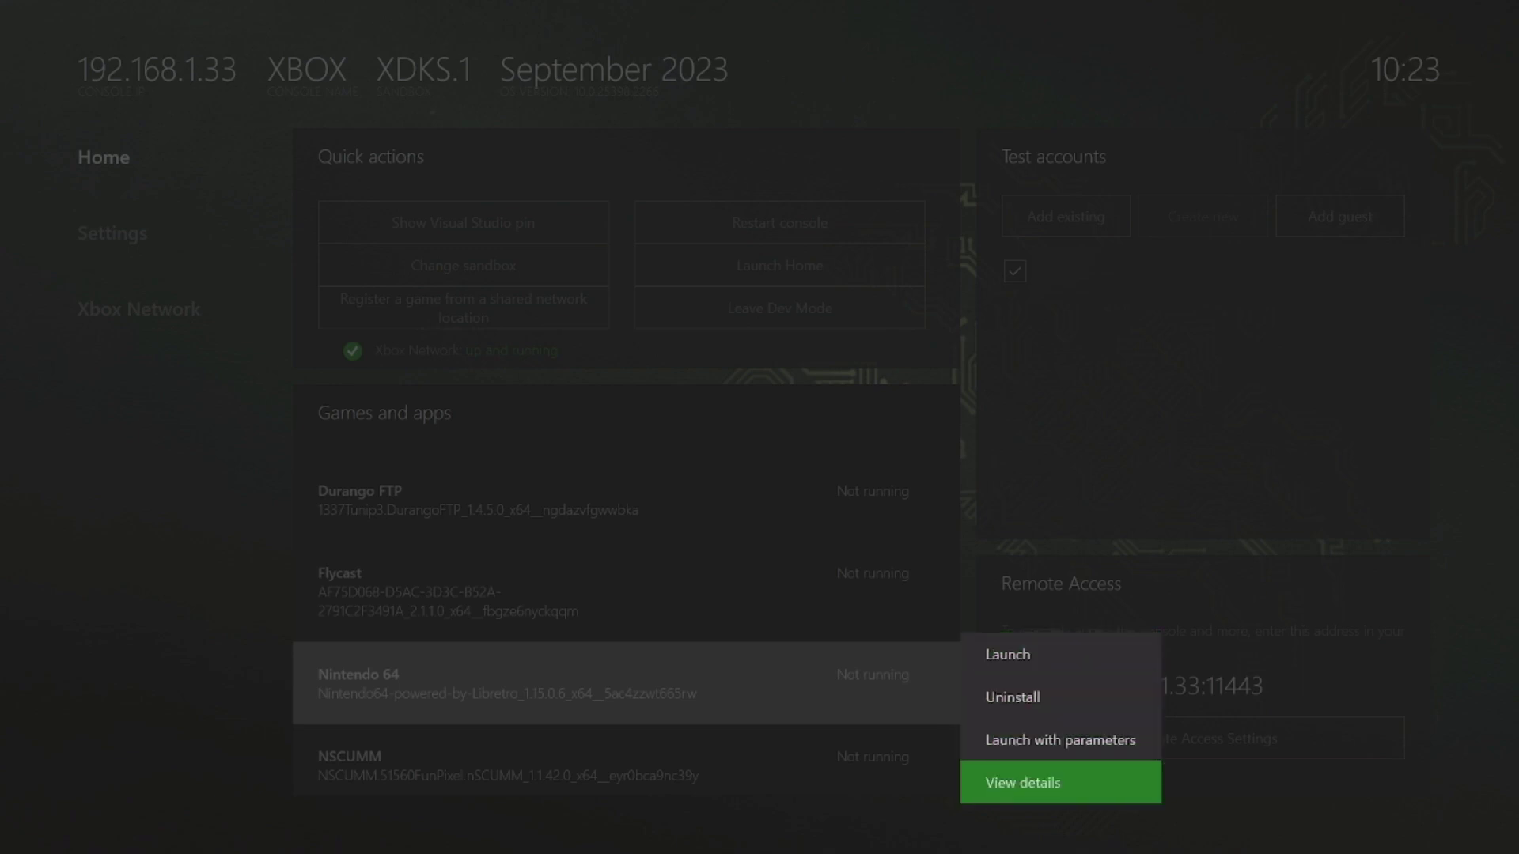
pyautogui.press('Return')
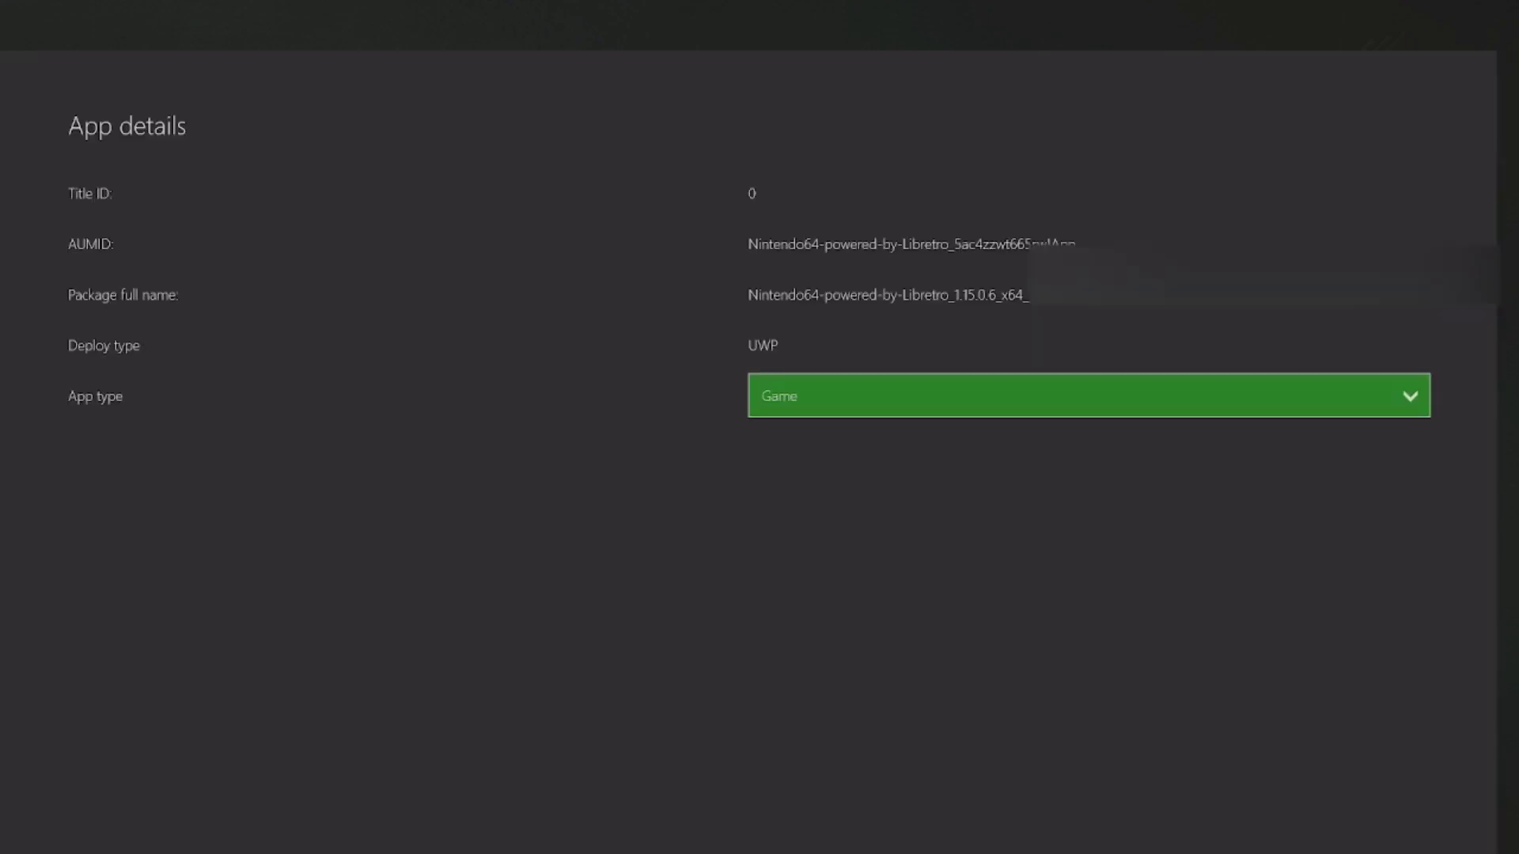
# - Set the Nintendo 64 app type to Game
pyautogui.press('Return')
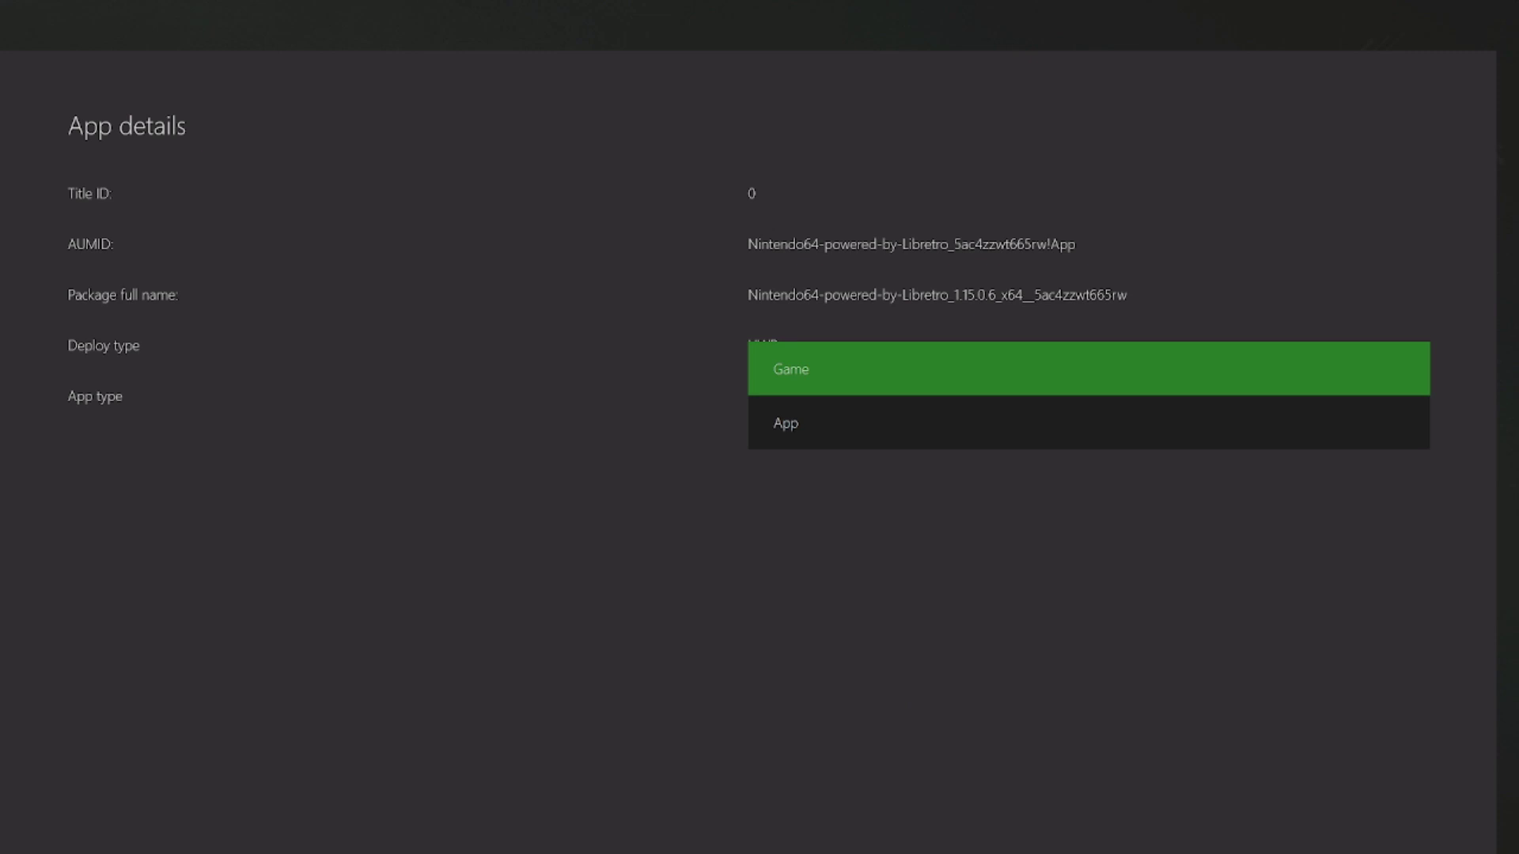
pyautogui.press('Down')
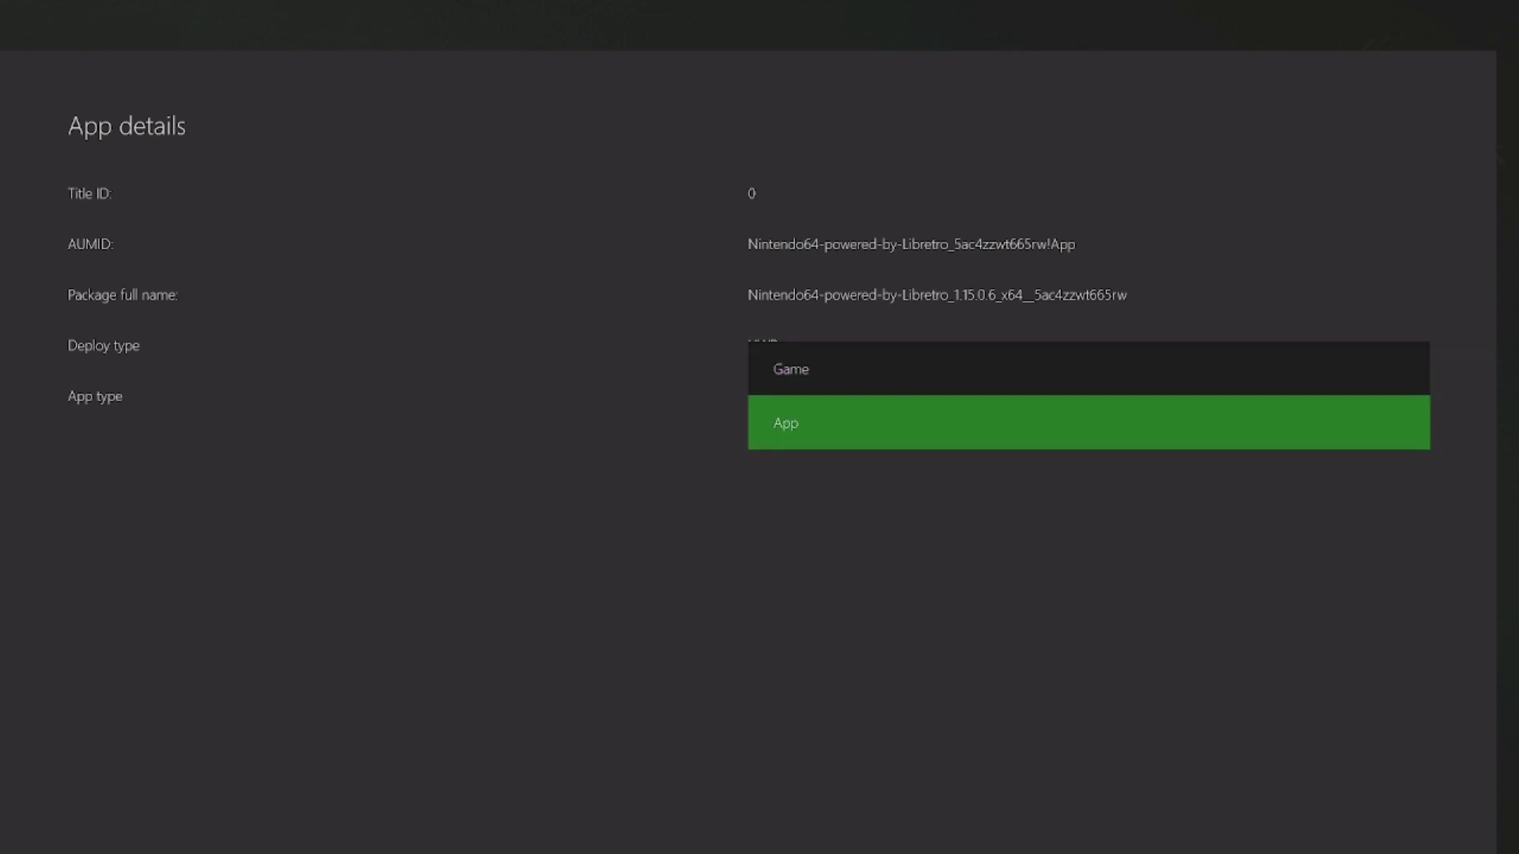
pyautogui.press('Up')
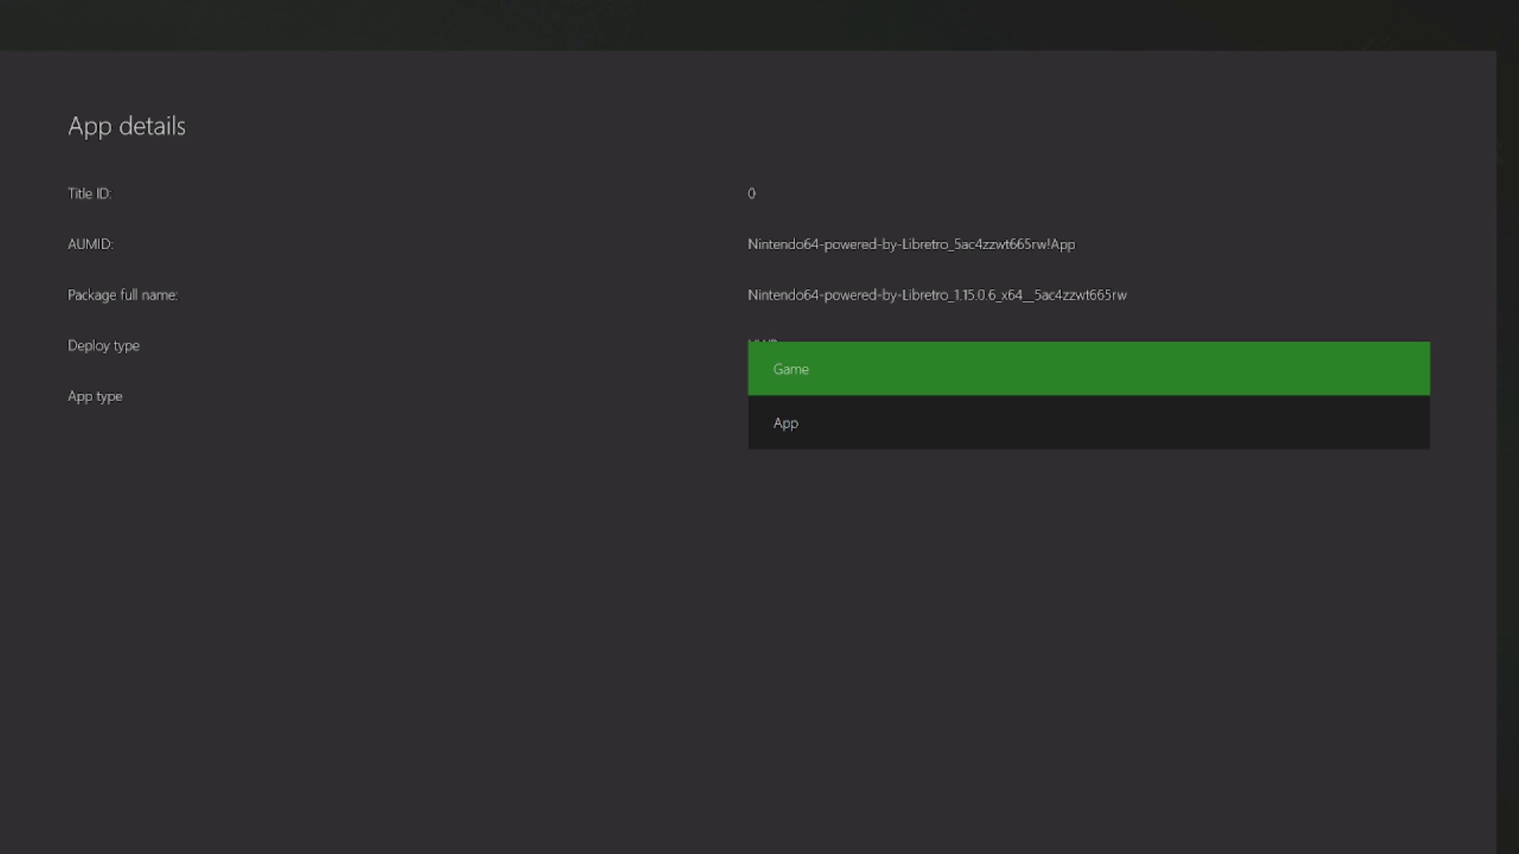
pyautogui.press('Return')
# - Leave Dev Home and launch Nintendo 64 from the console's installed games in Mis juegos y aplicaciones
pyautogui.press('Escape')
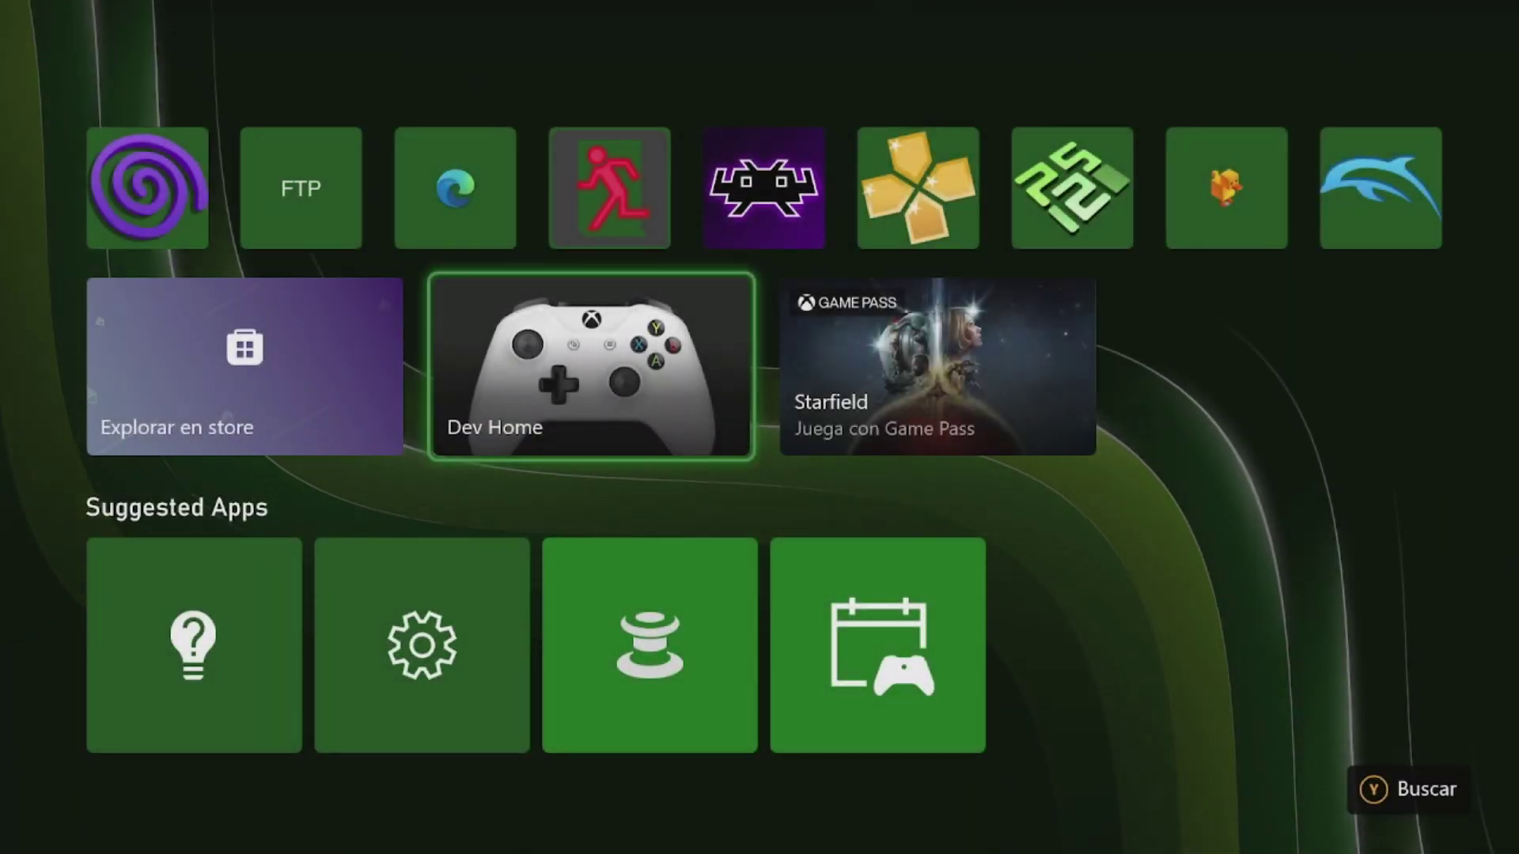
pyautogui.press('Up')
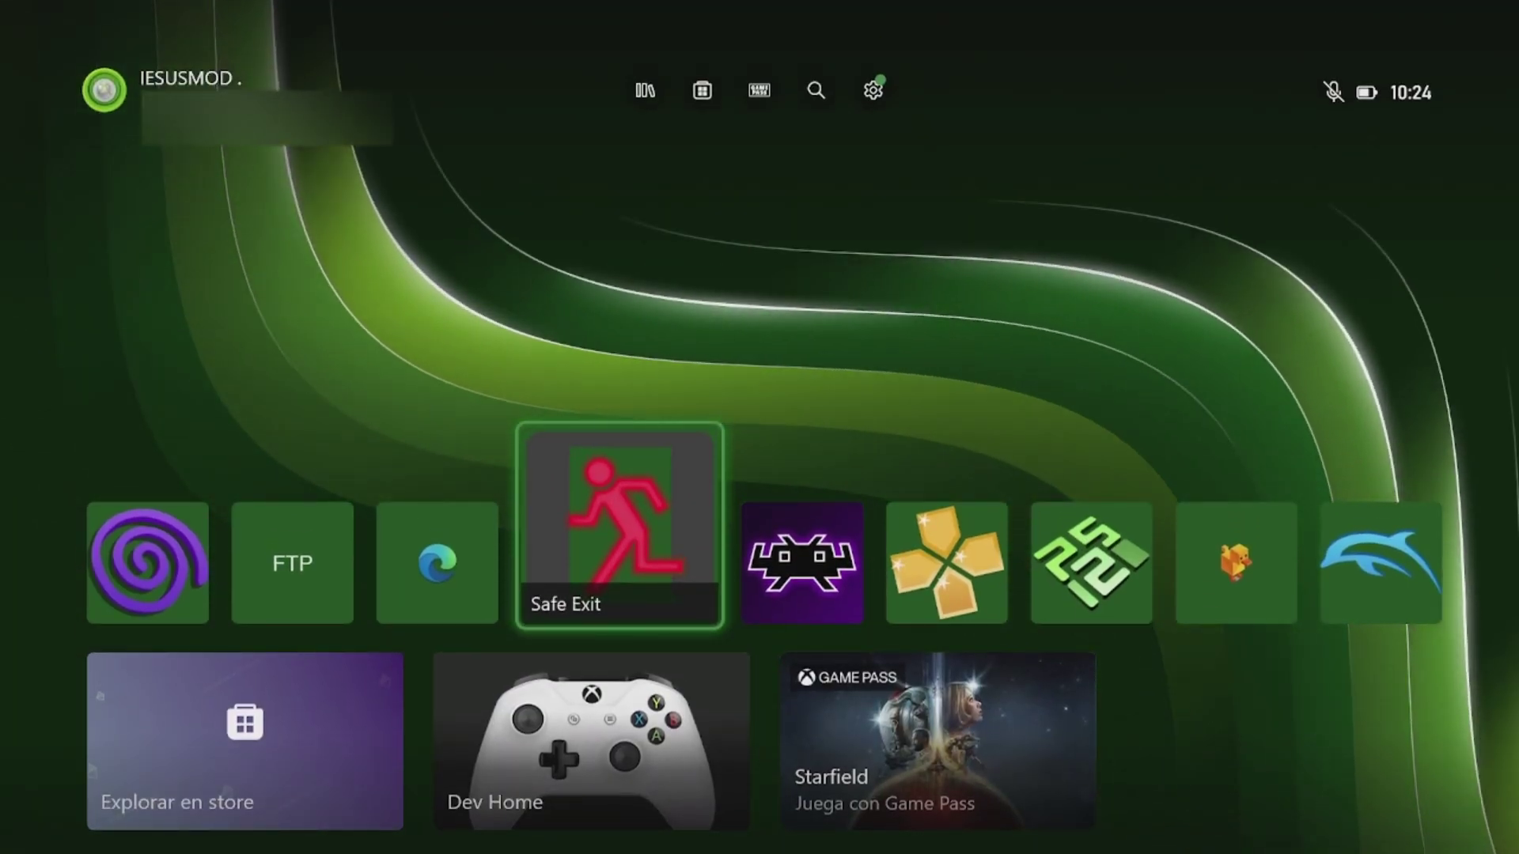
pyautogui.press('Up')
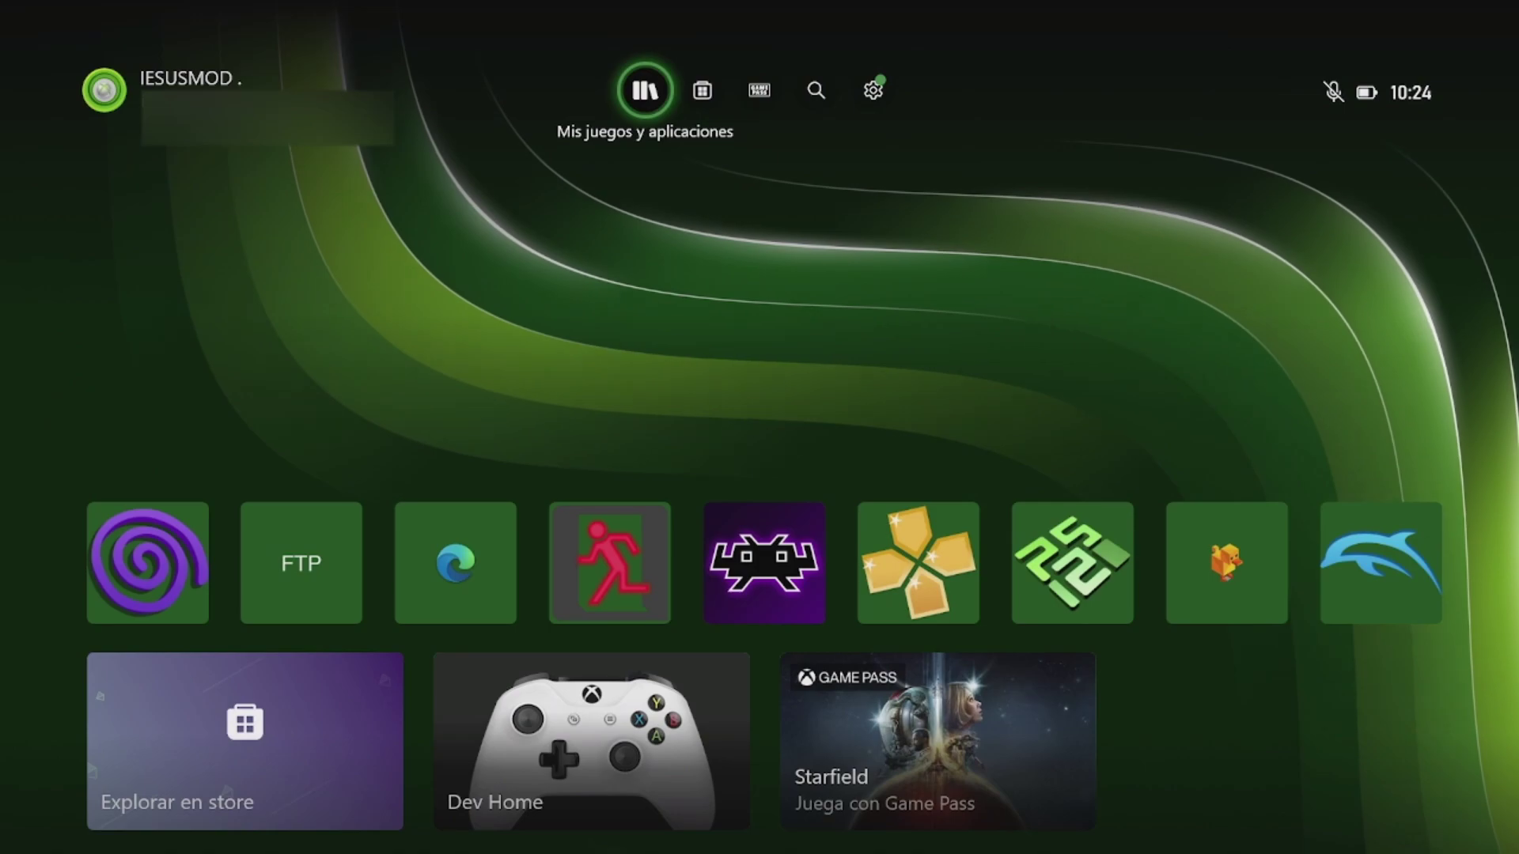
pyautogui.press('Return')
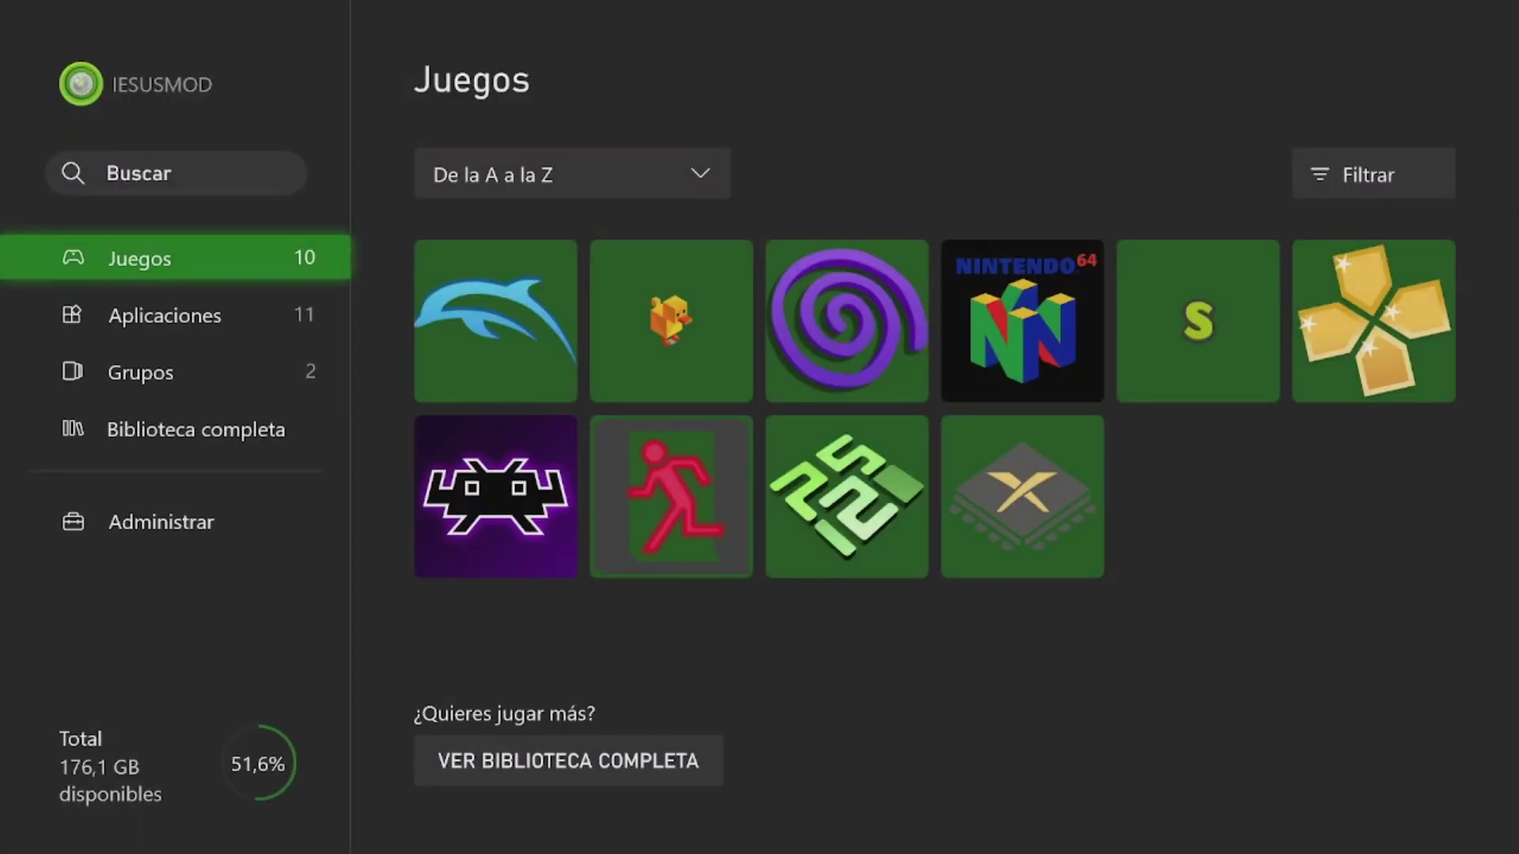
pyautogui.press('Right')
pyautogui.press('Right')
pyautogui.press('Right')
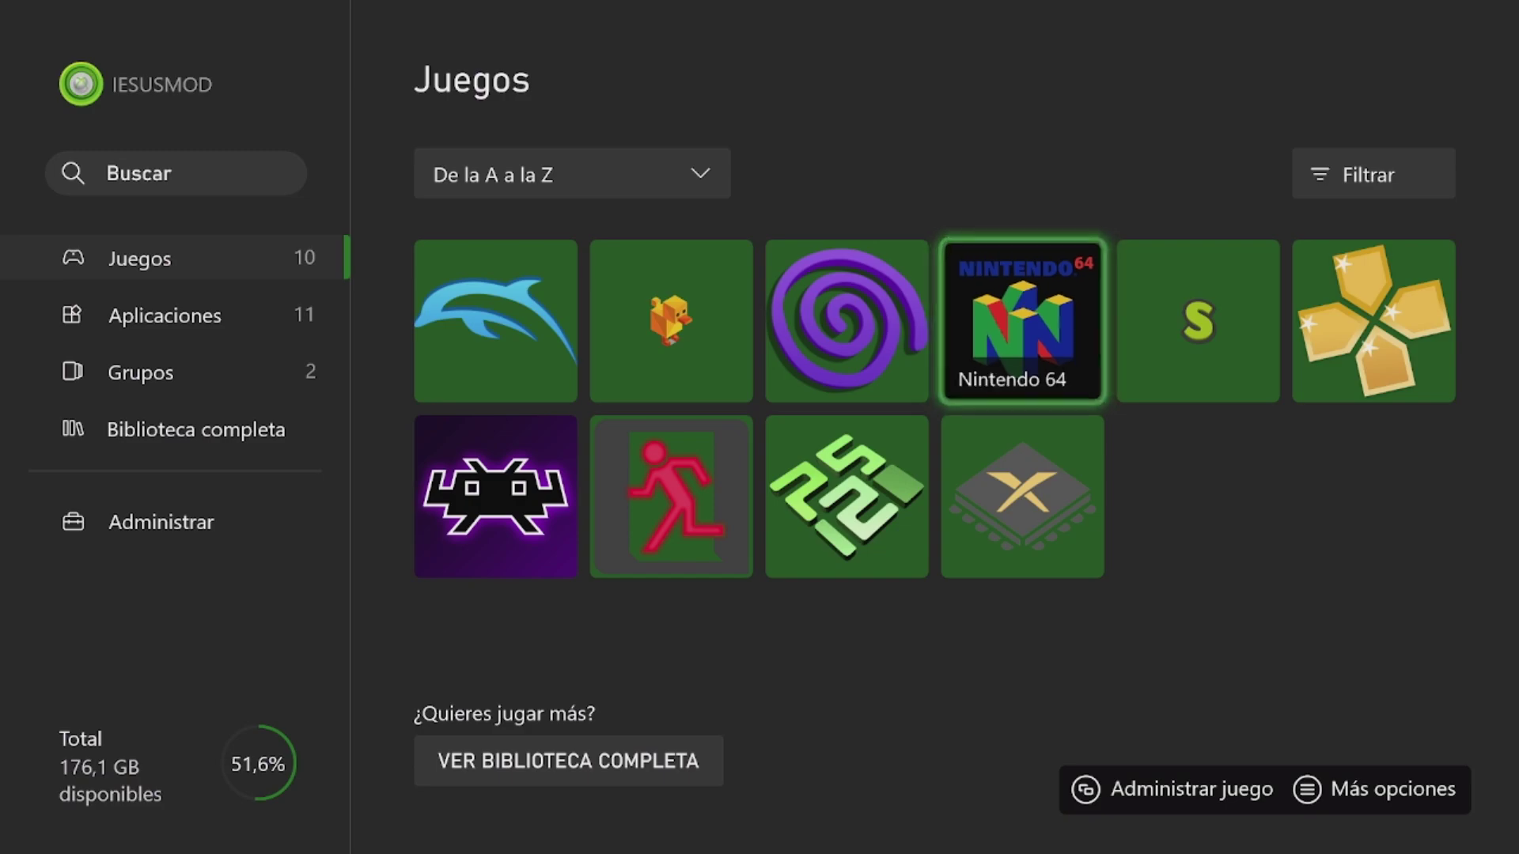
pyautogui.press('Return')
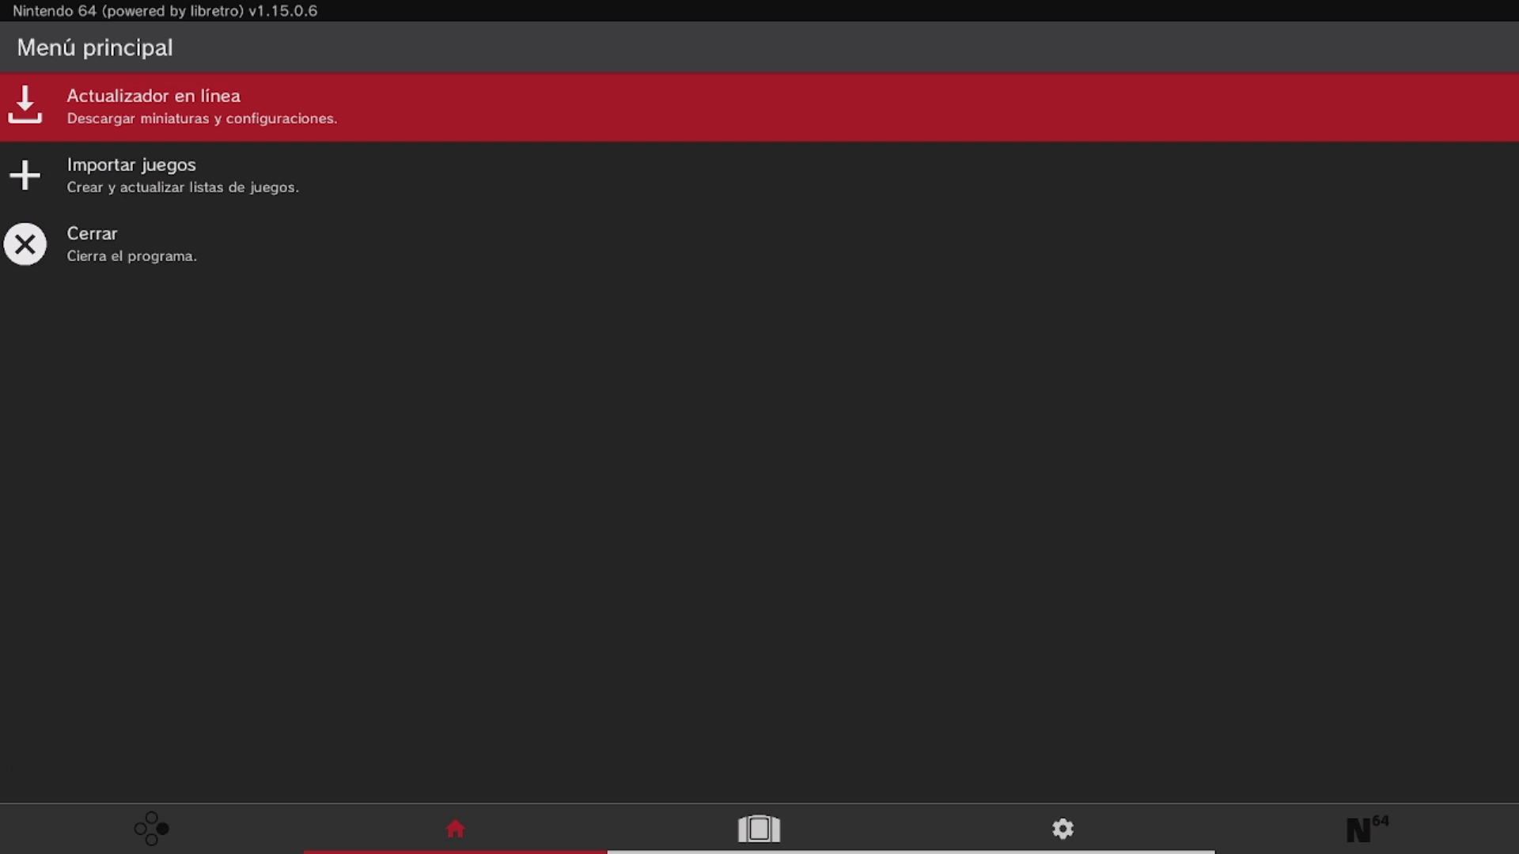
# - Download the Nintendo 64 game configurations and the button mapping files with the online updater, returning to the main menu when finished
pyautogui.press('Return')
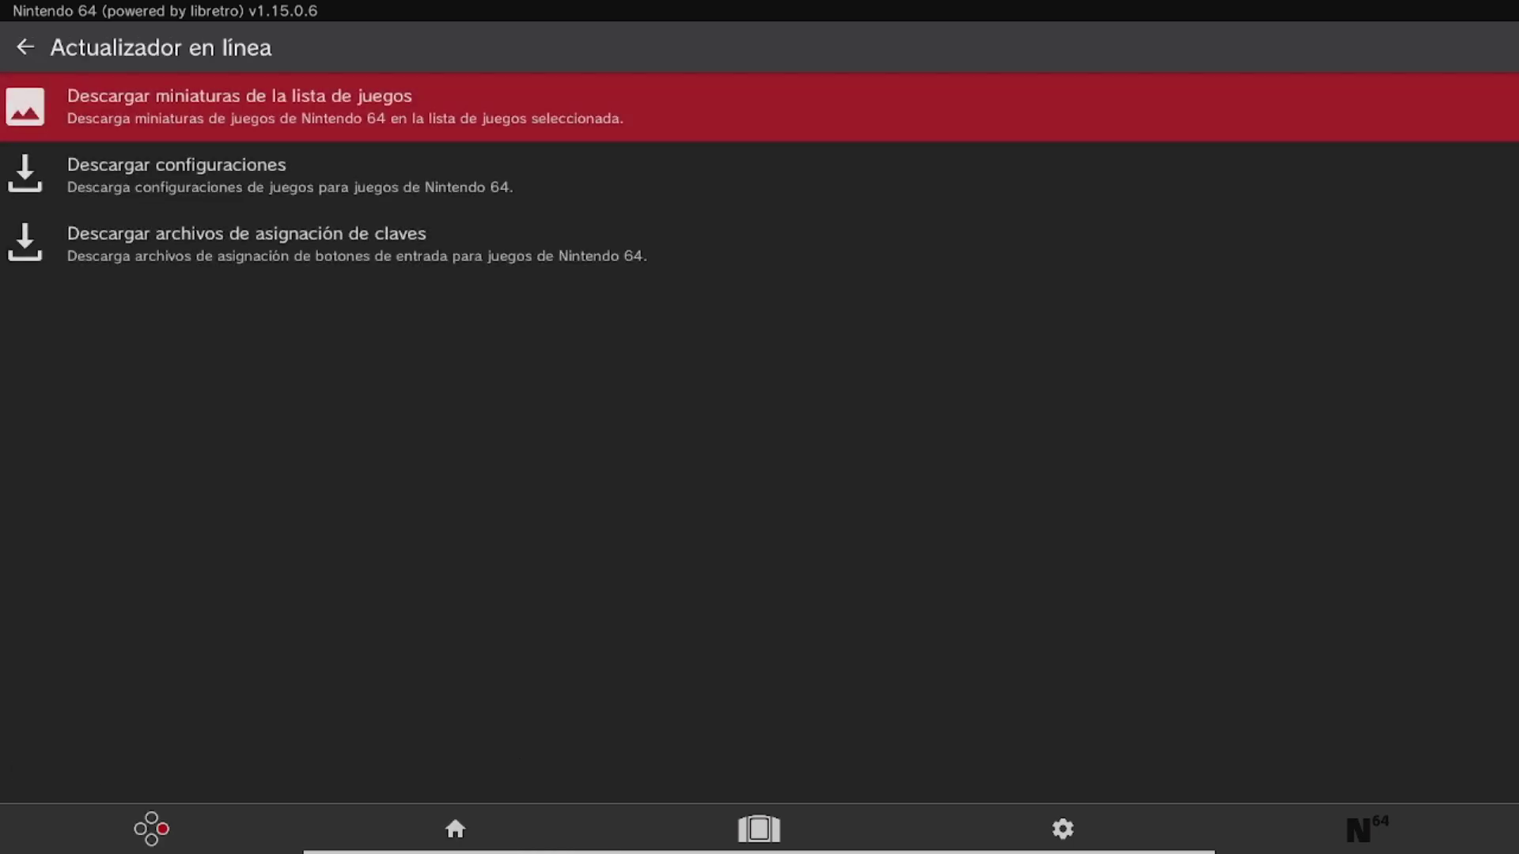
pyautogui.press('Down')
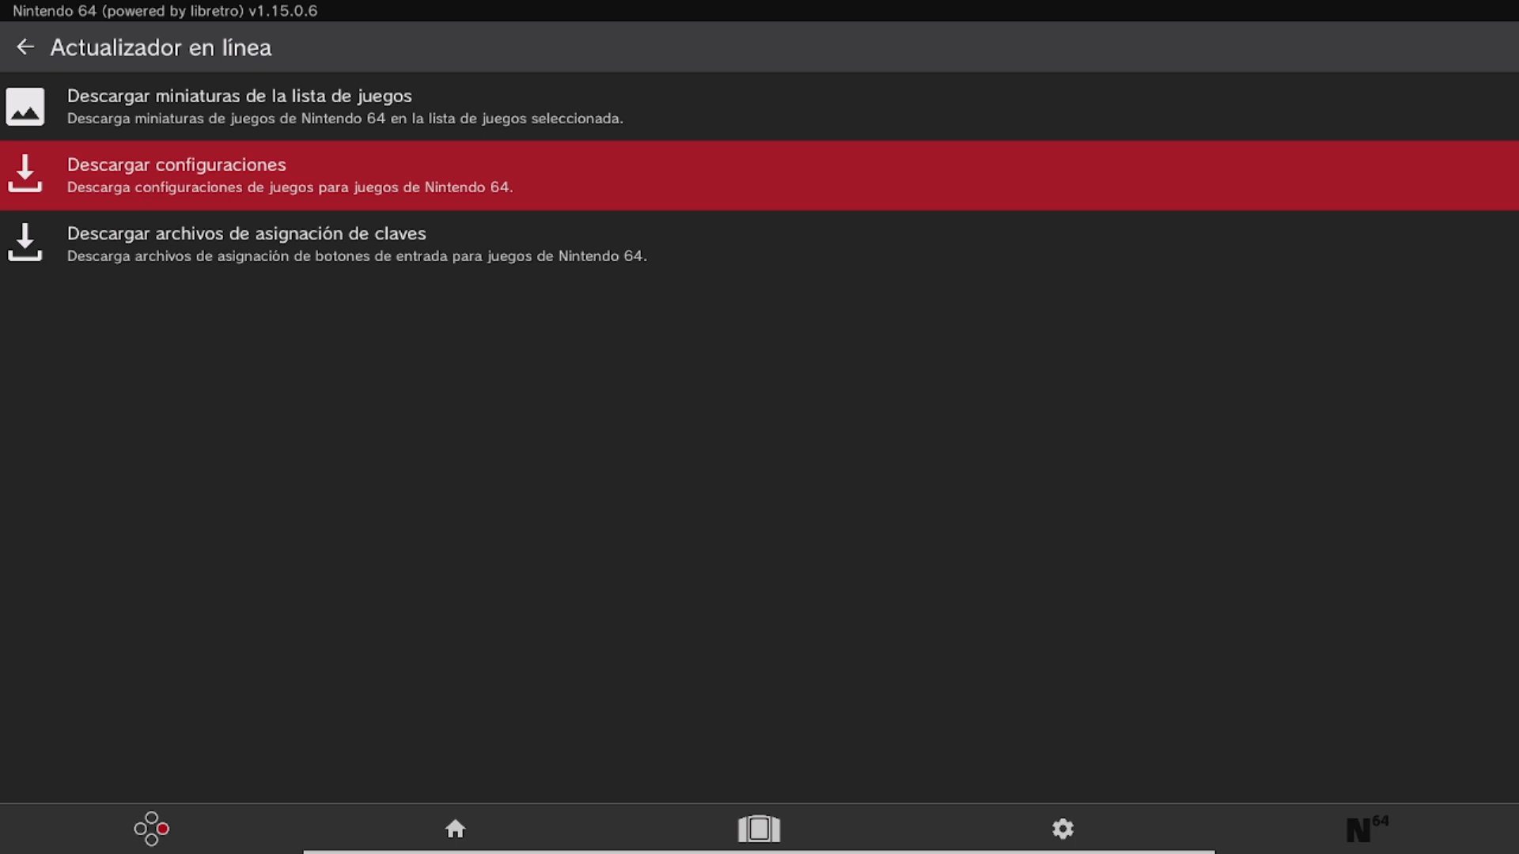
pyautogui.press('Return')
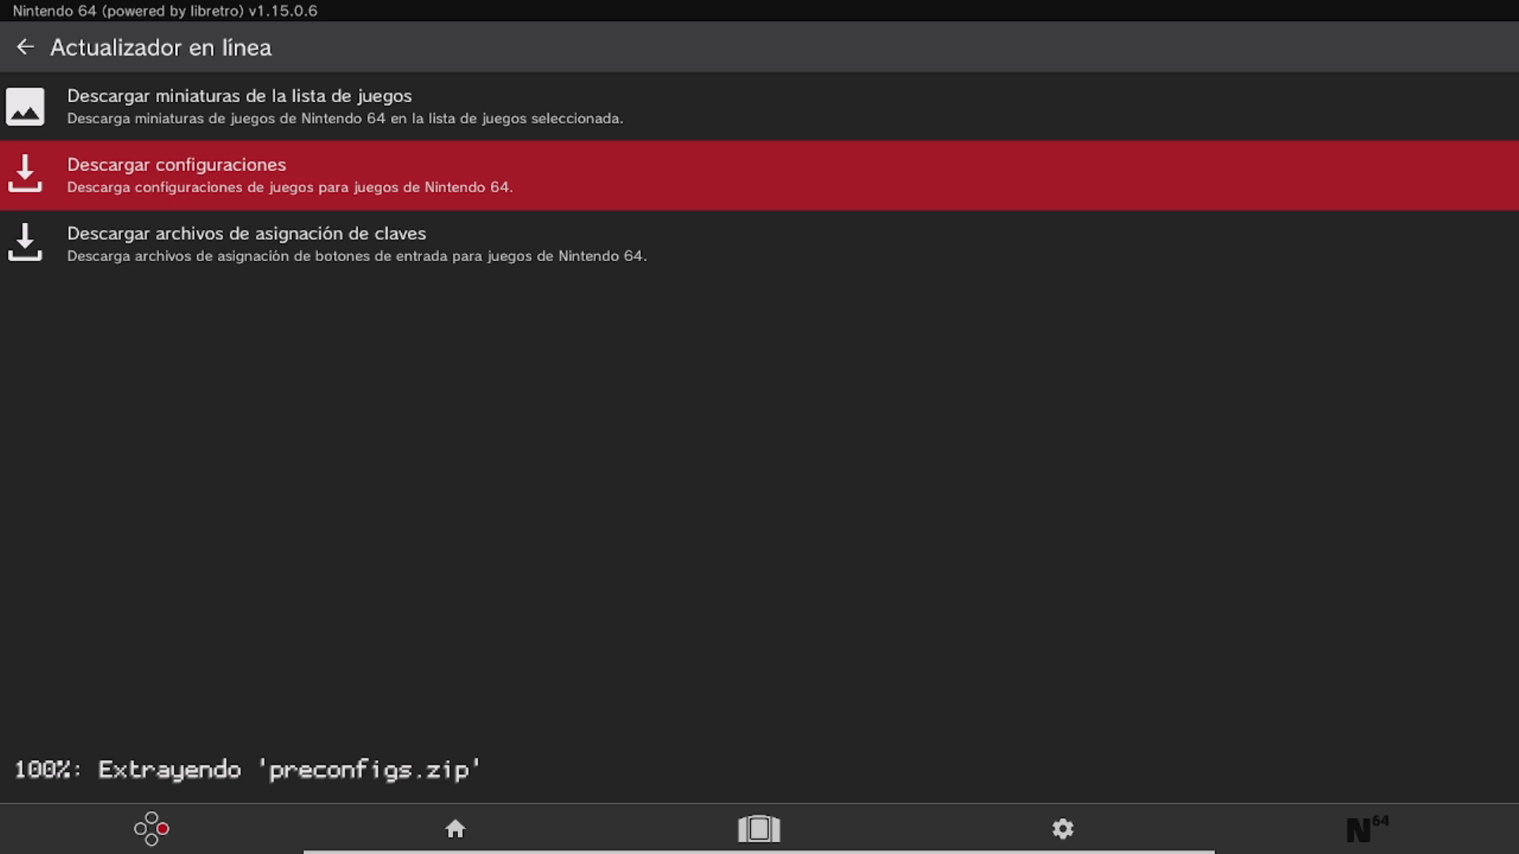
pyautogui.press('Down')
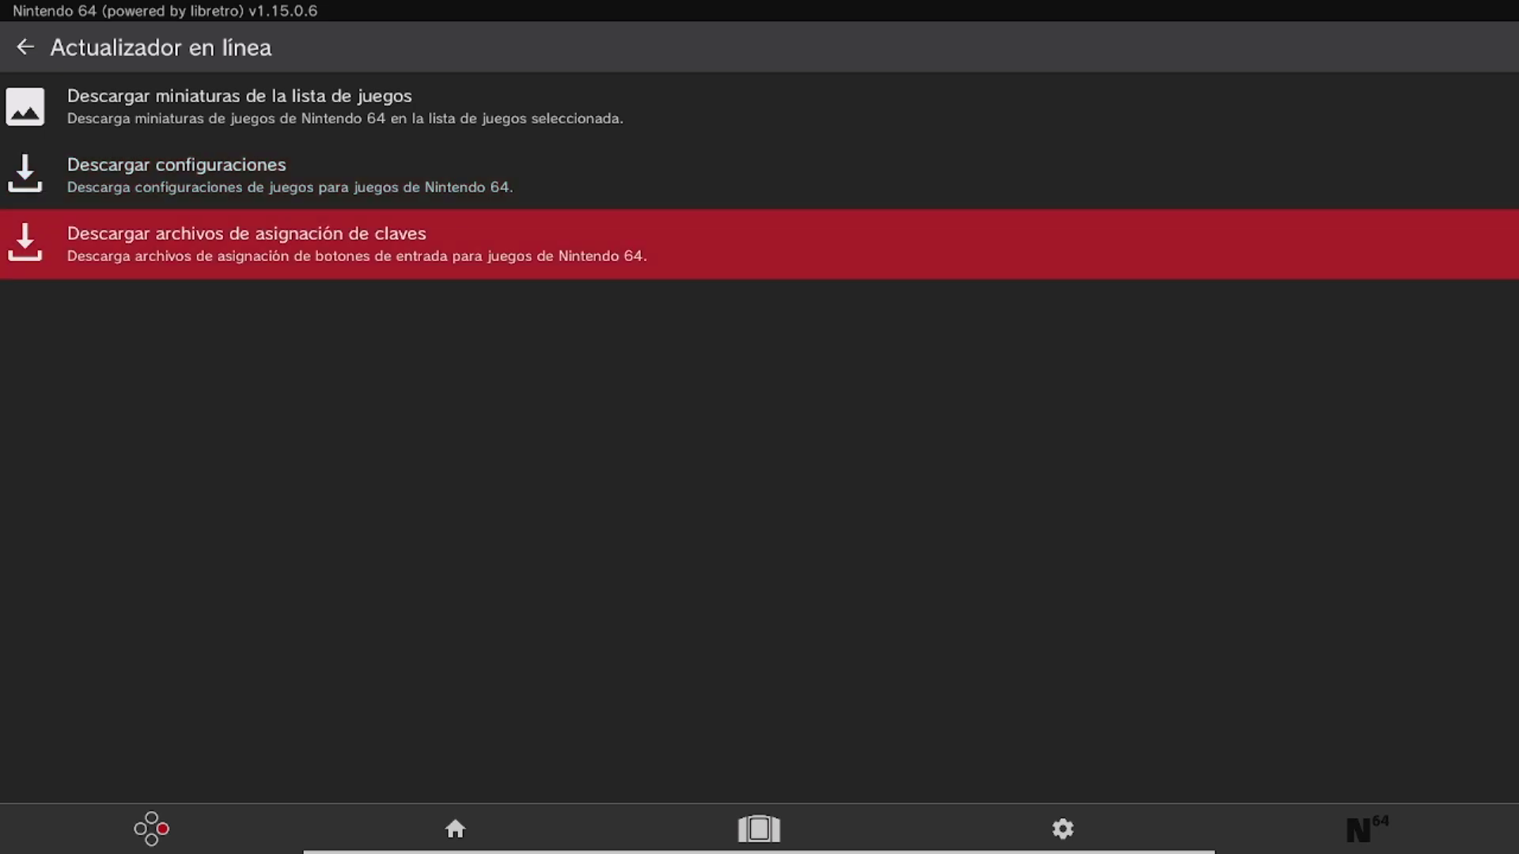
pyautogui.press('Return')
pyautogui.press('Up')
pyautogui.press('Up')
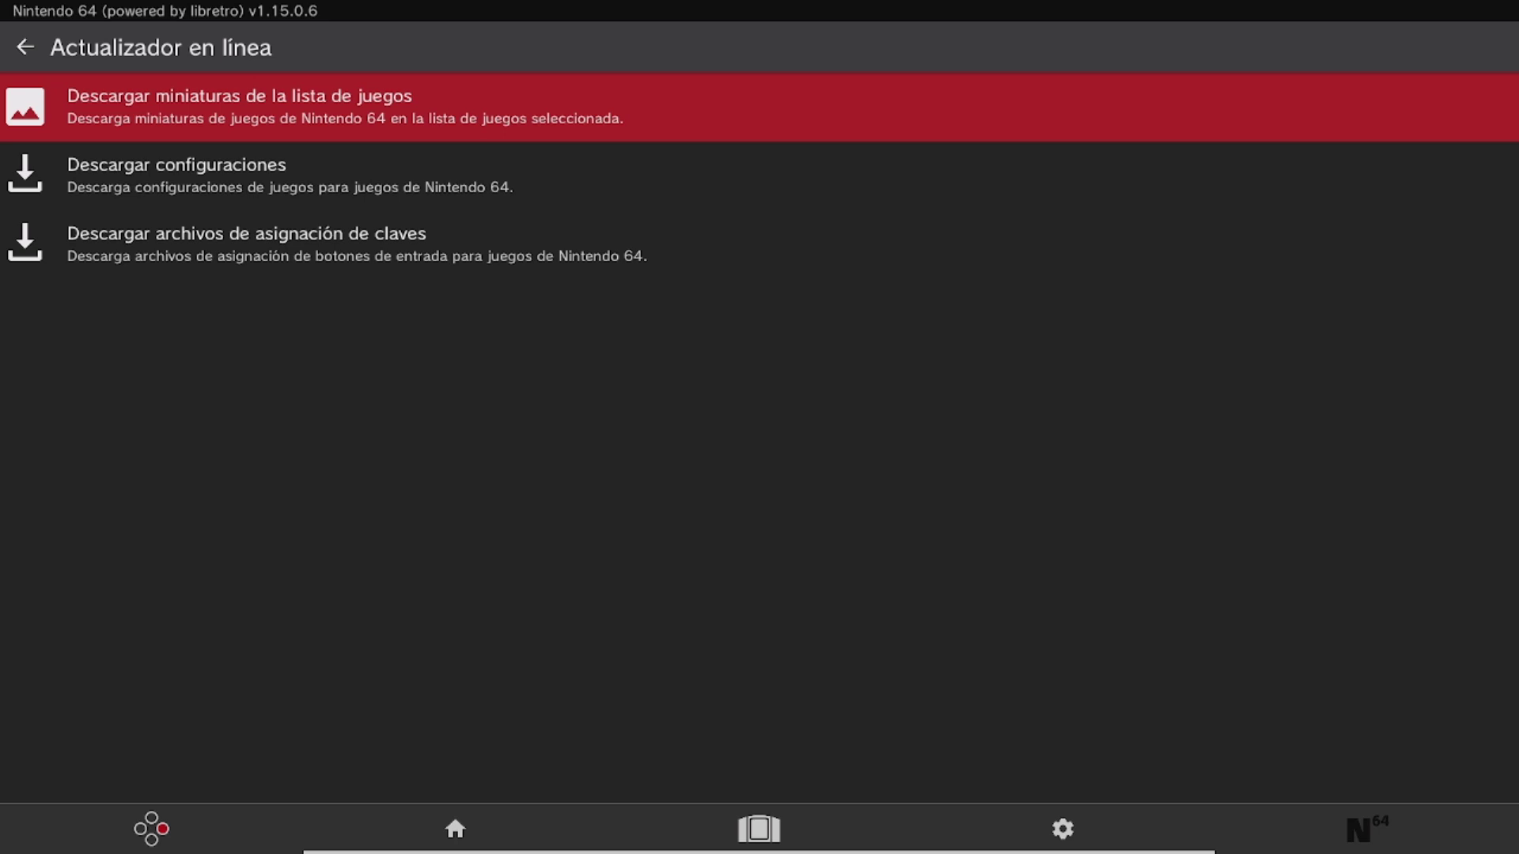
pyautogui.press('BackSpace')
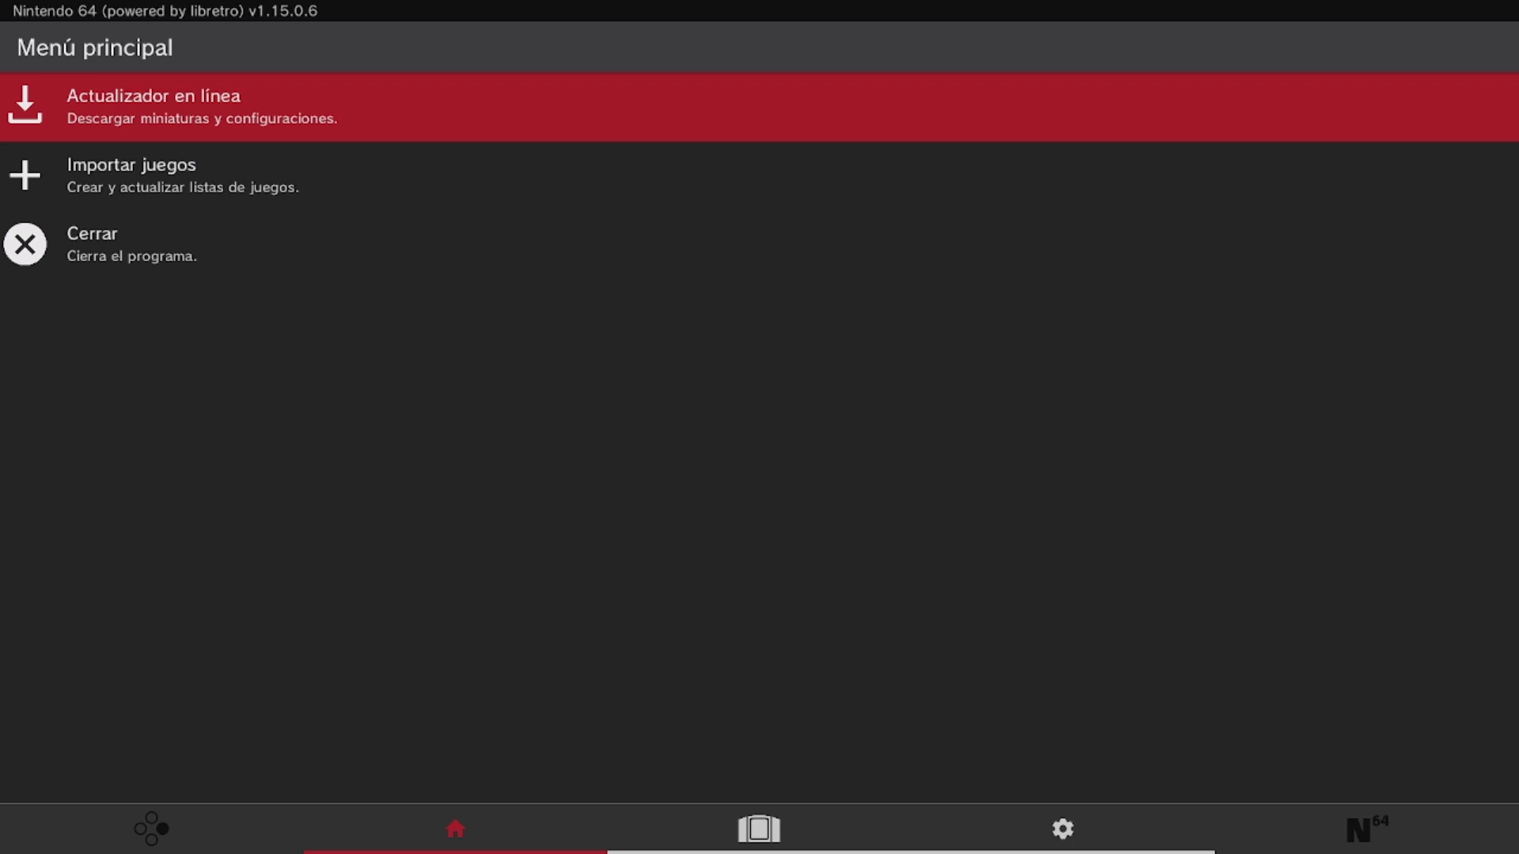
# - Enable Mostrar Usuario among the user interface options that control which items the Ajustes menu shows
pyautogui.press('Right')
pyautogui.press('Right')
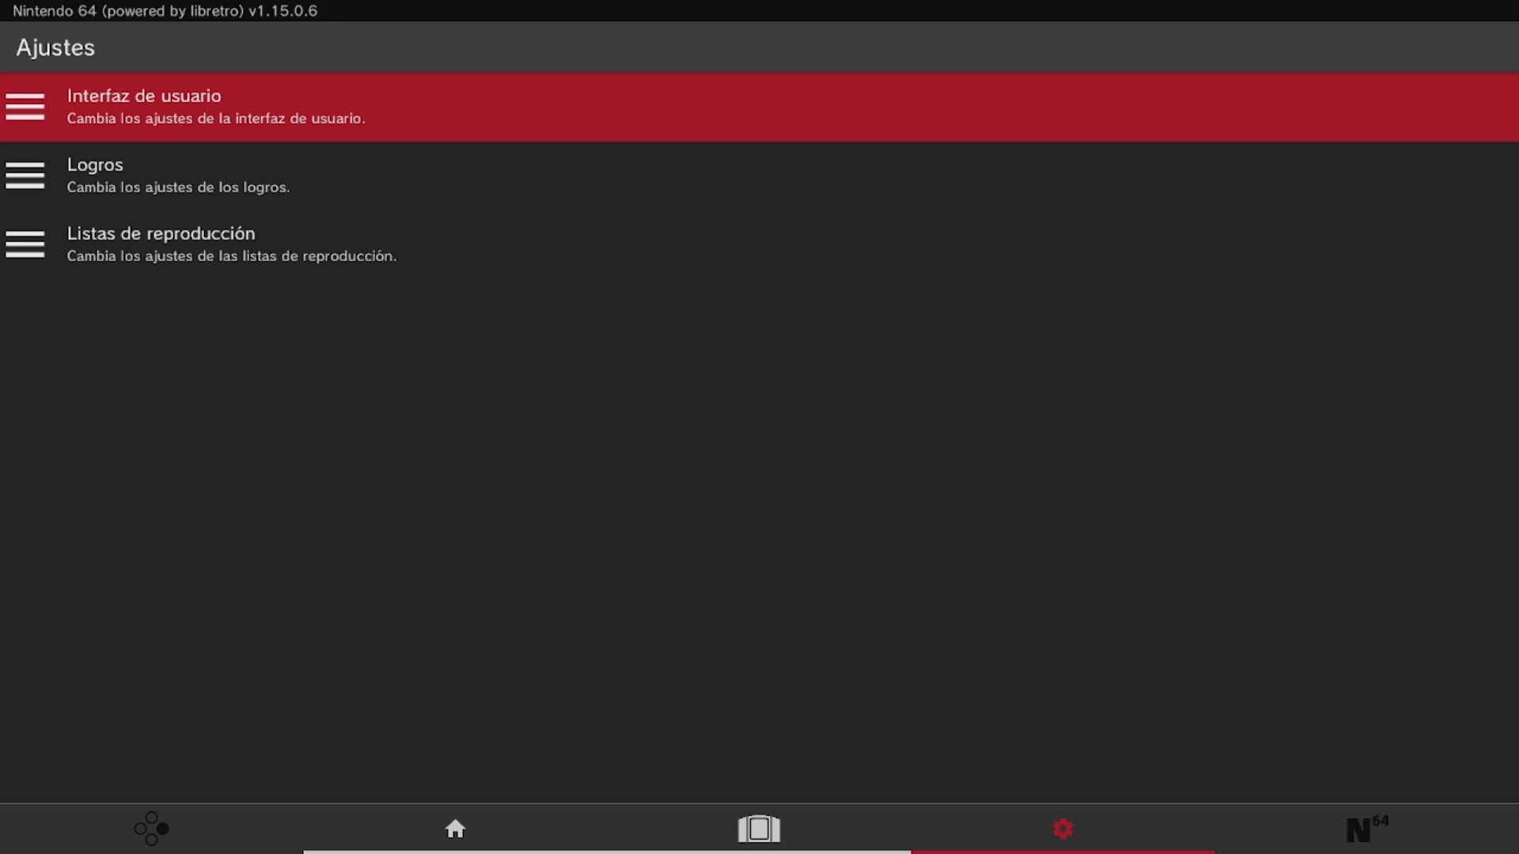
pyautogui.press('Return')
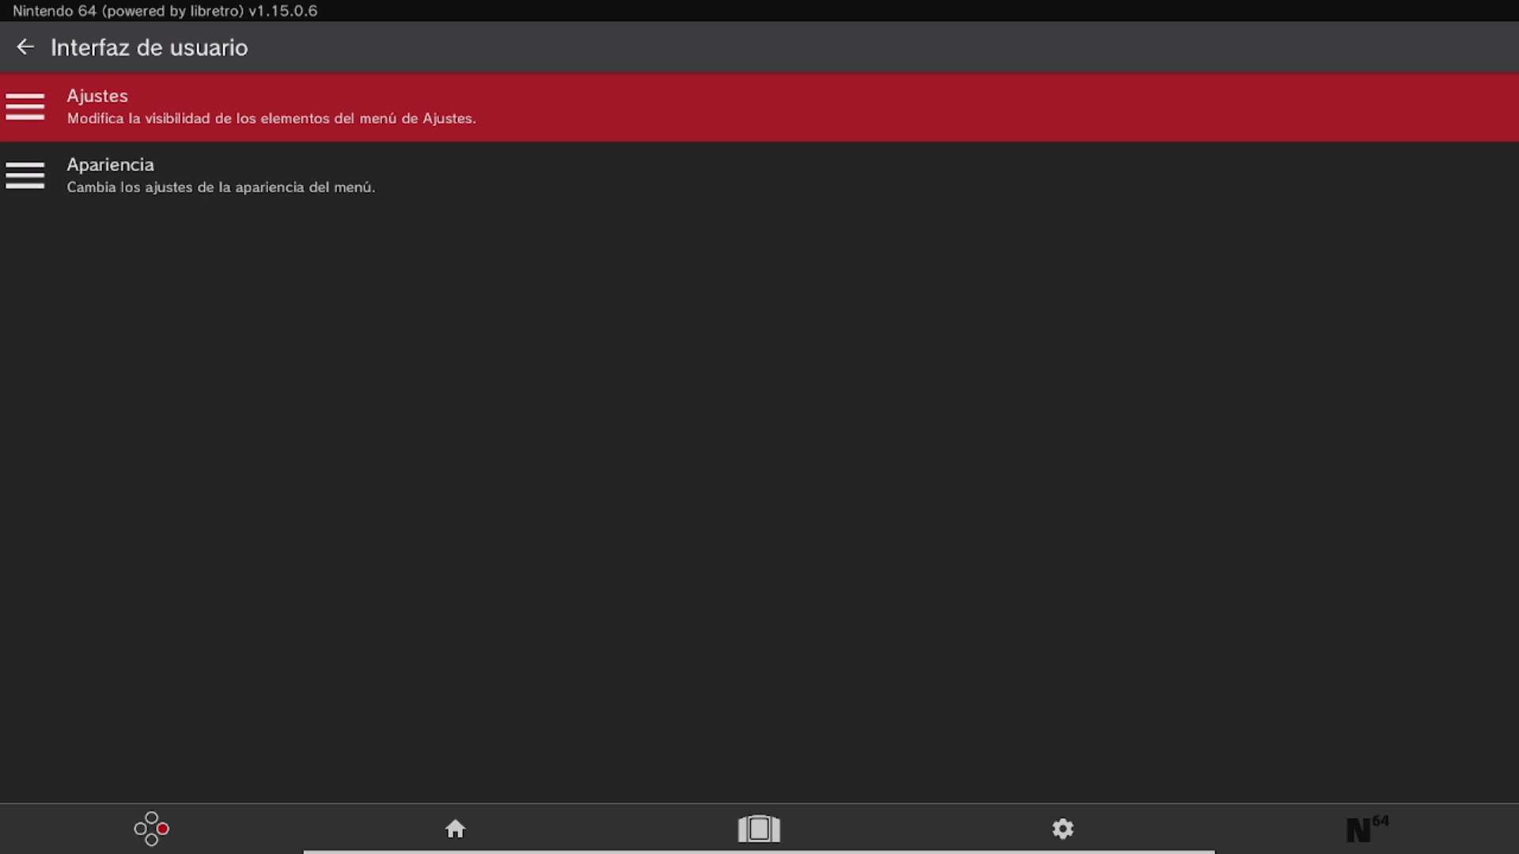
pyautogui.press('Return')
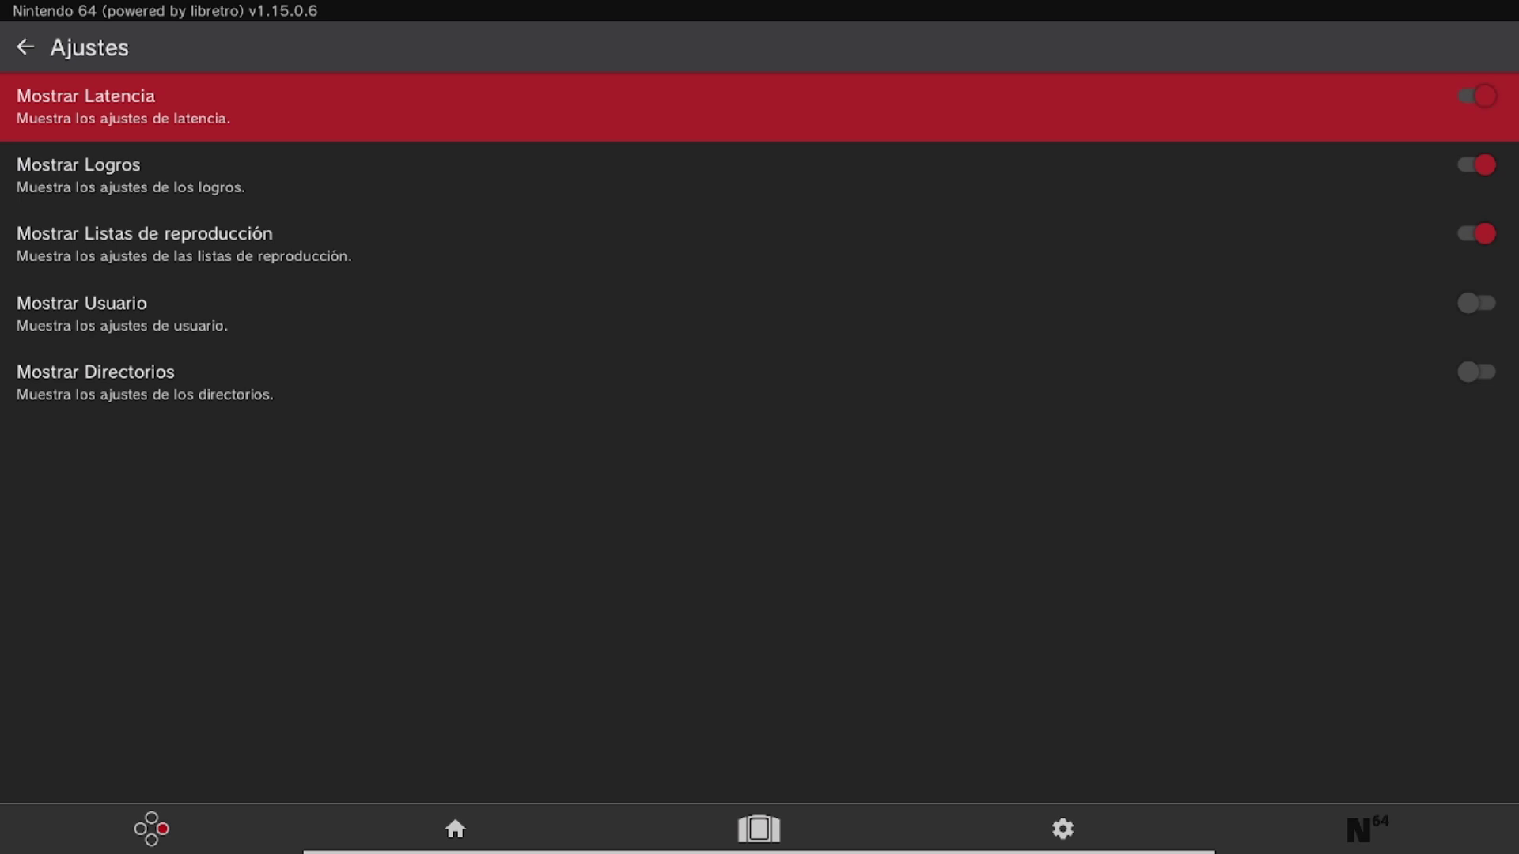
pyautogui.press('Down')
pyautogui.press('Down')
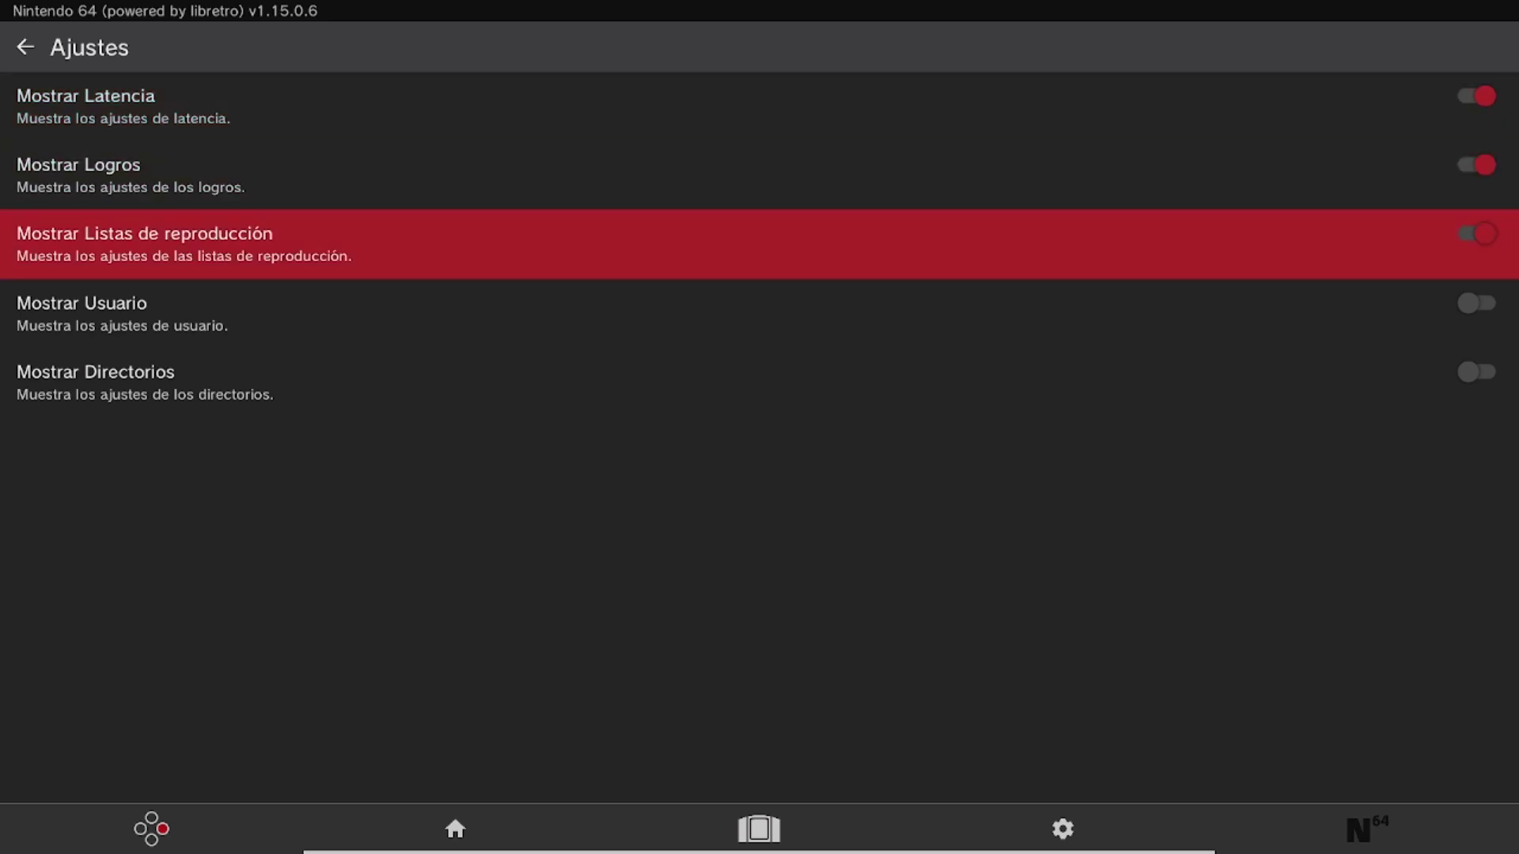
pyautogui.press('Down')
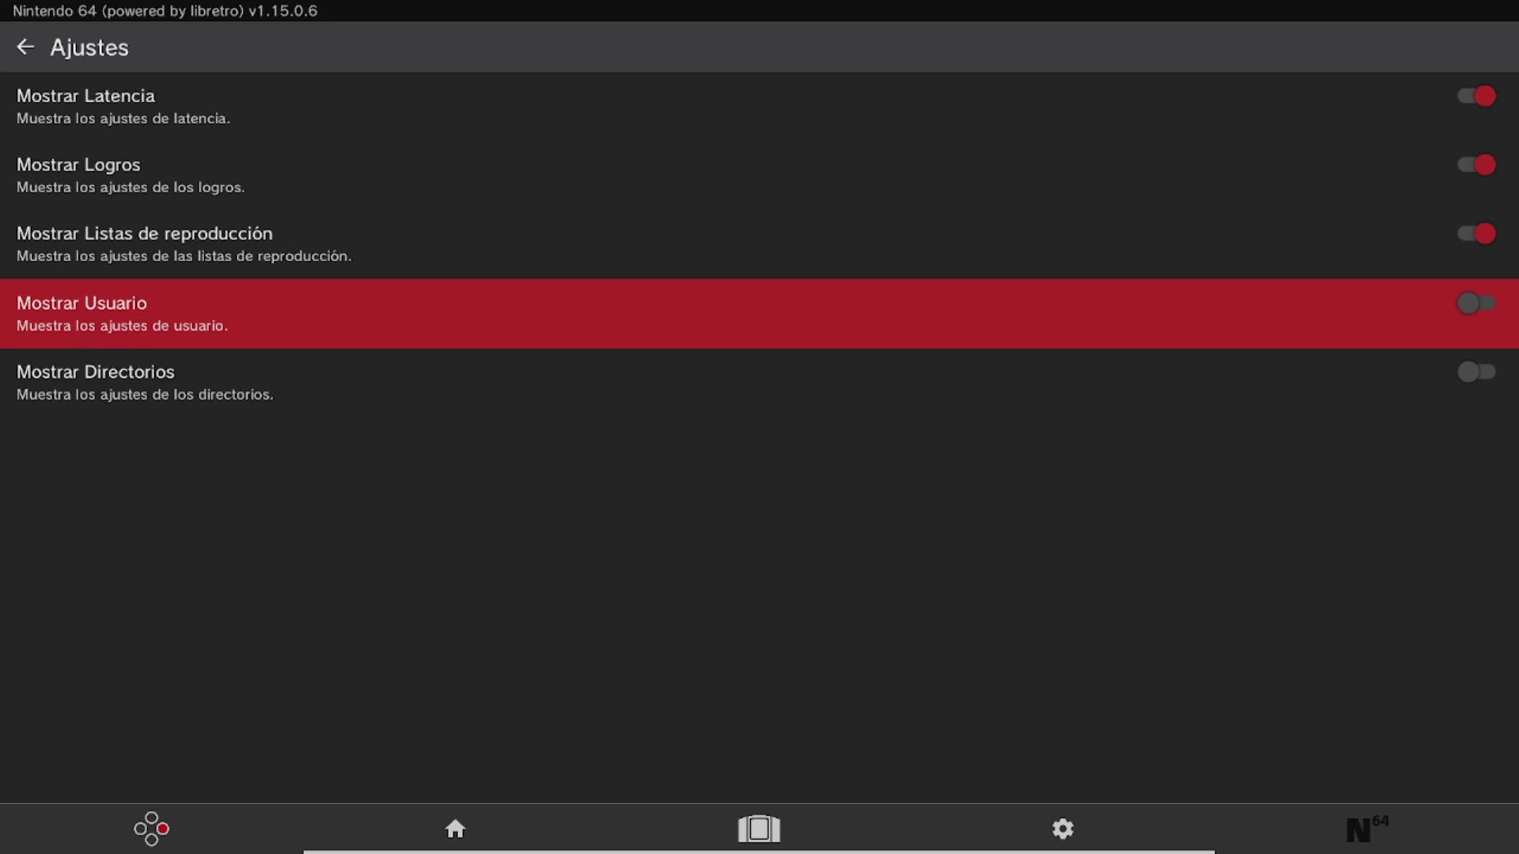
pyautogui.press('Down')
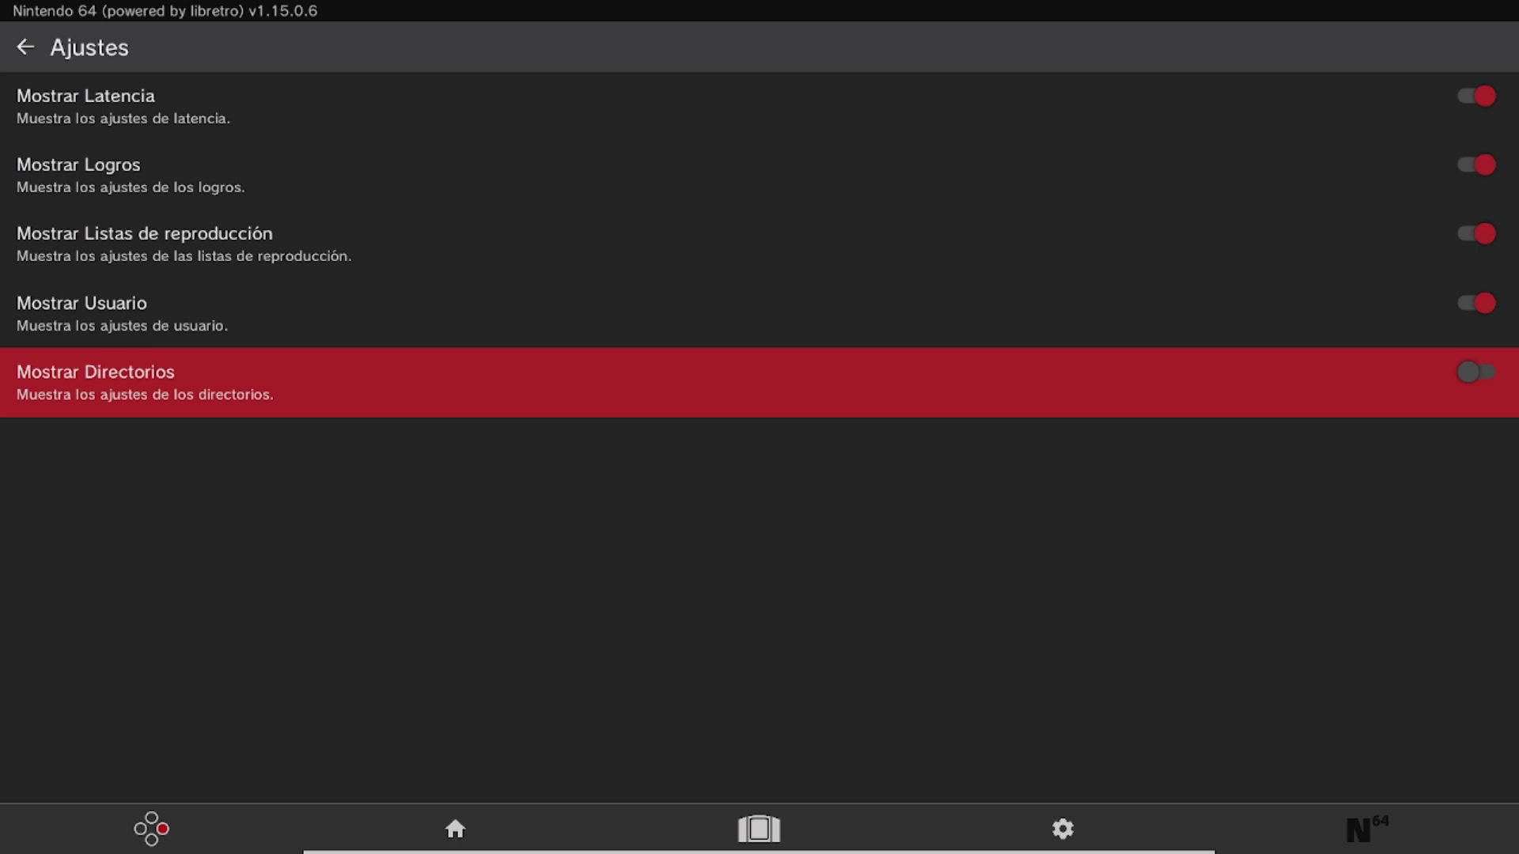
pyautogui.press('BackSpace')
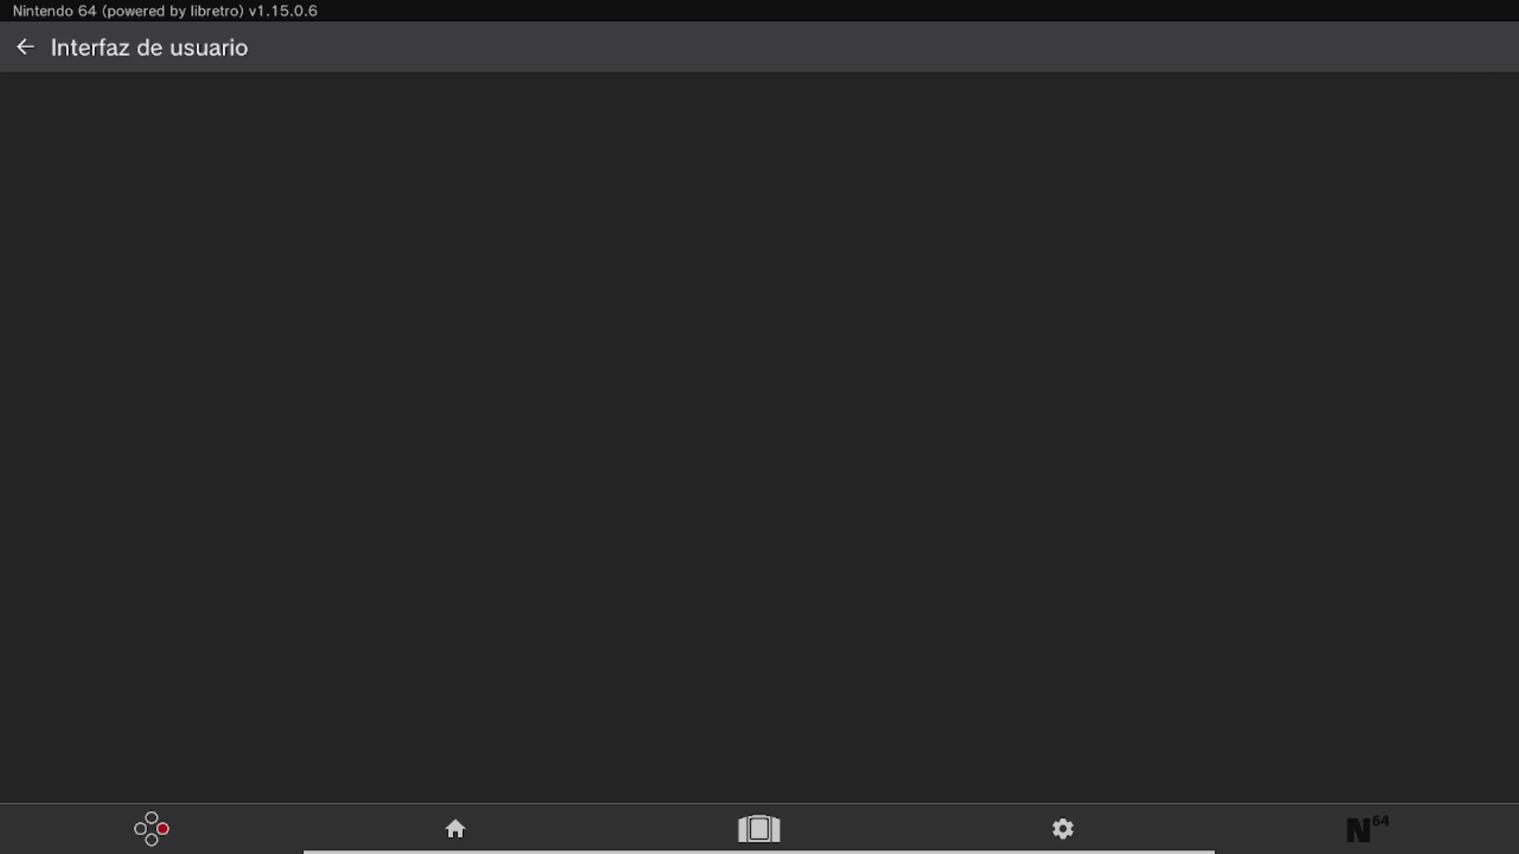
# - Browse the emulator's menu-assets folder for a menu background image from the Apariencia settings
pyautogui.press('Down')
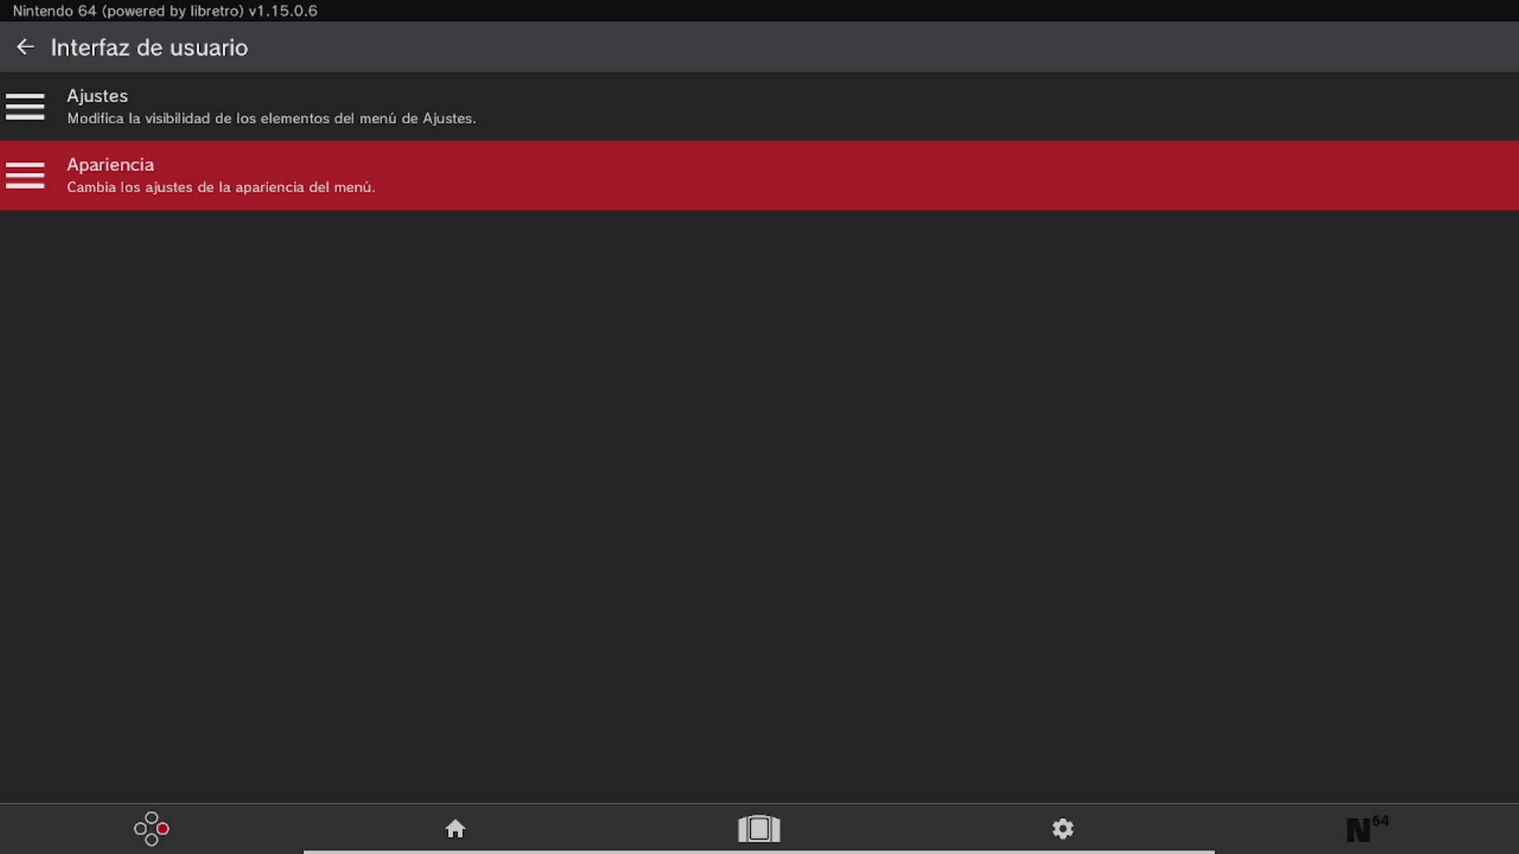
pyautogui.press('Return')
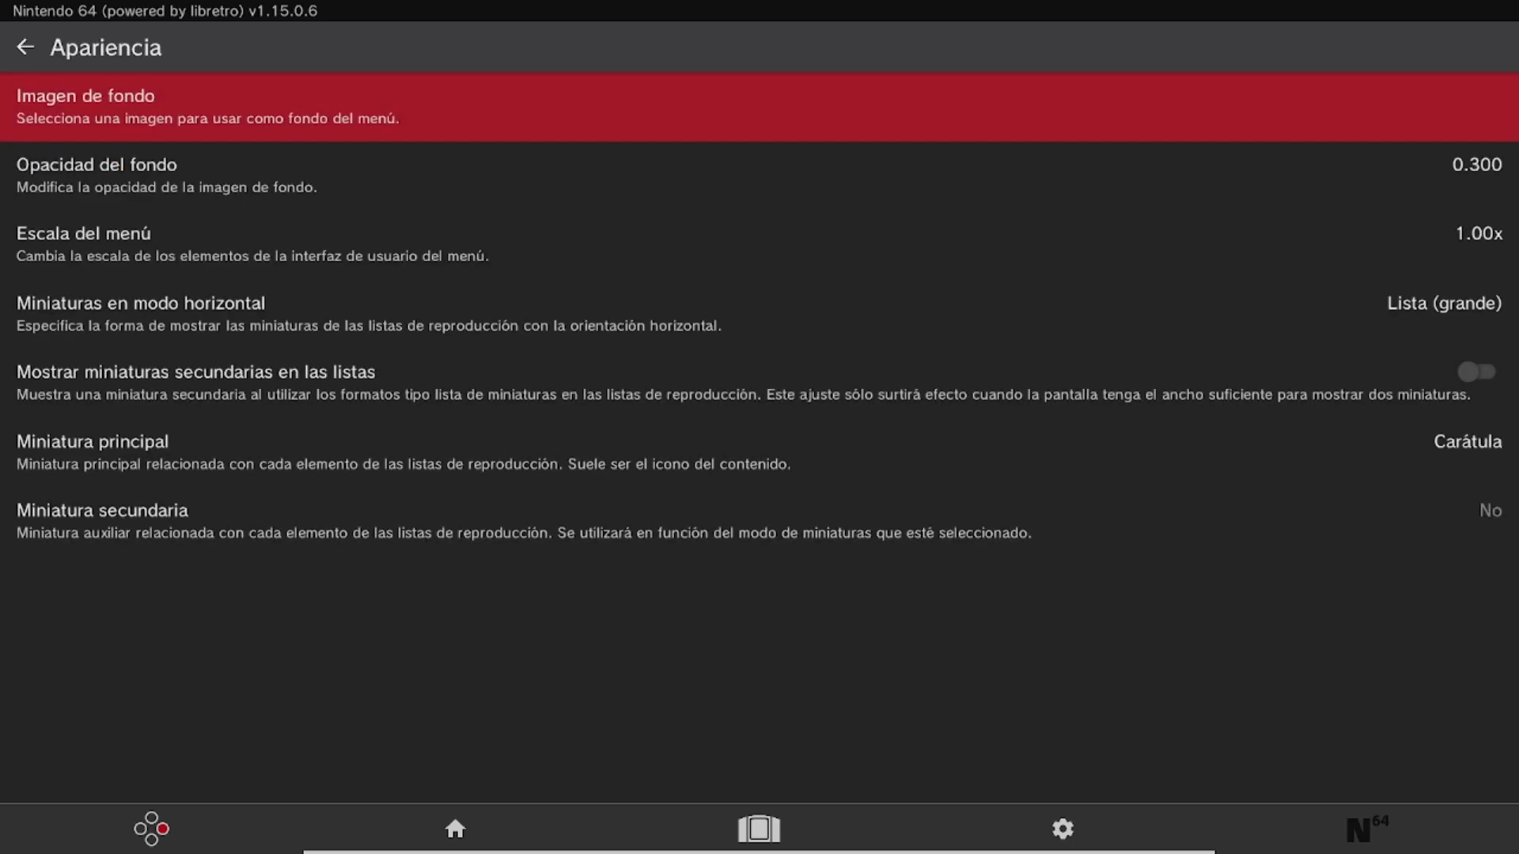
pyautogui.press('Return')
pyautogui.press('Down')
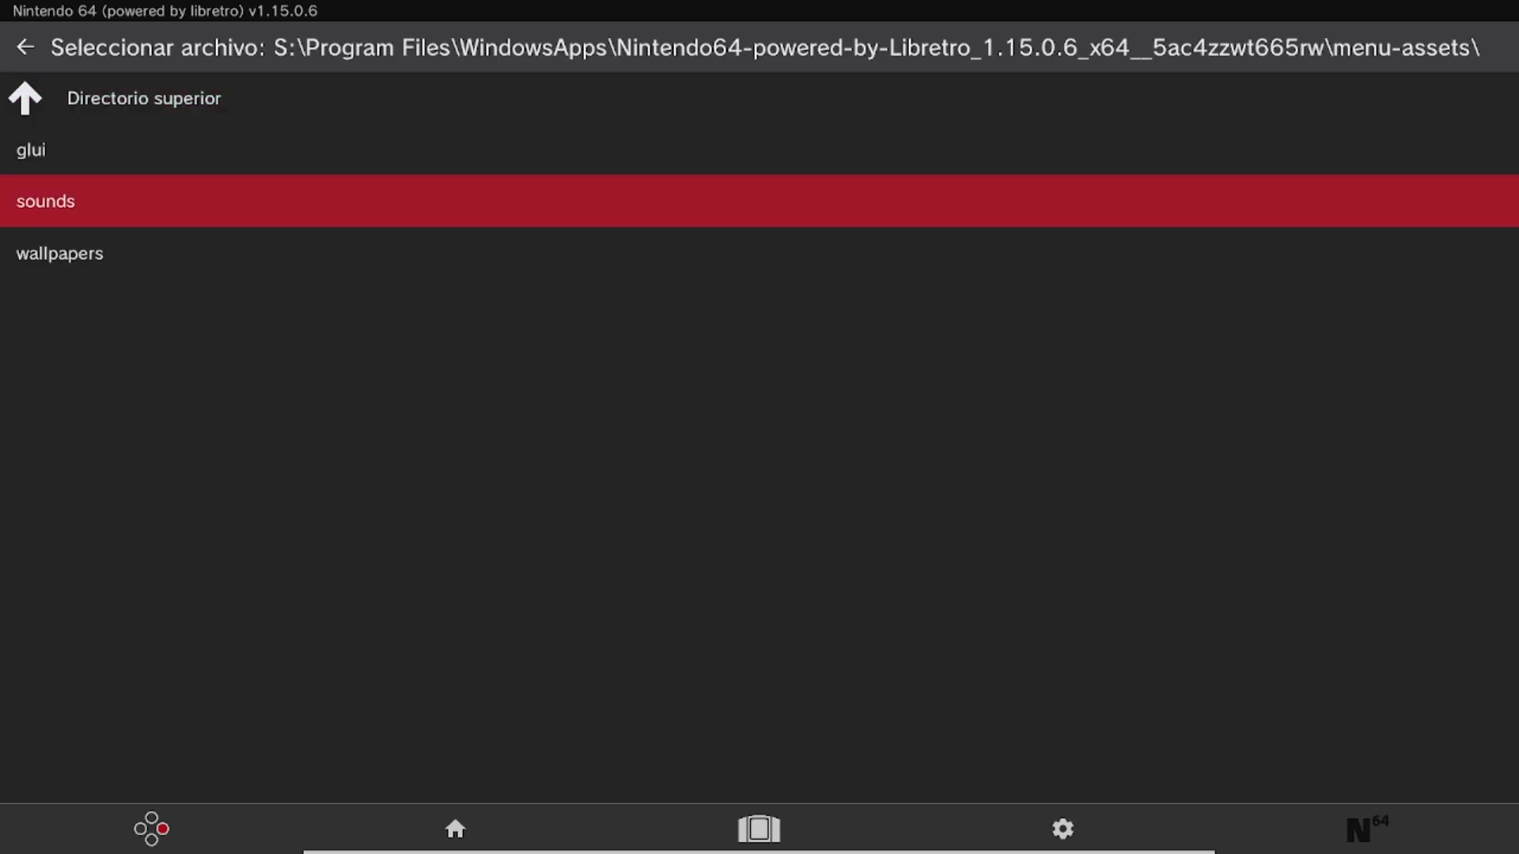